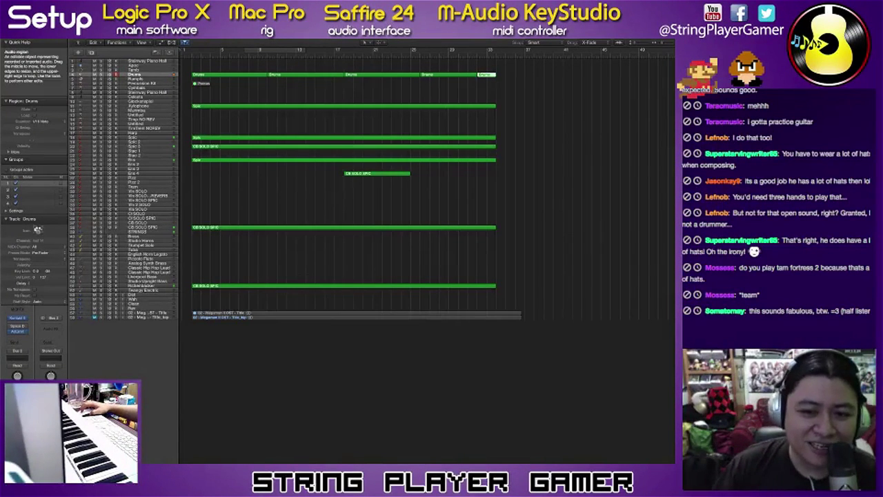
Step: Join all the separate Drums regions on the Drums track into one continuous region
drag(510, 301, 252, 72)
drag(509, 83, 242, 72)
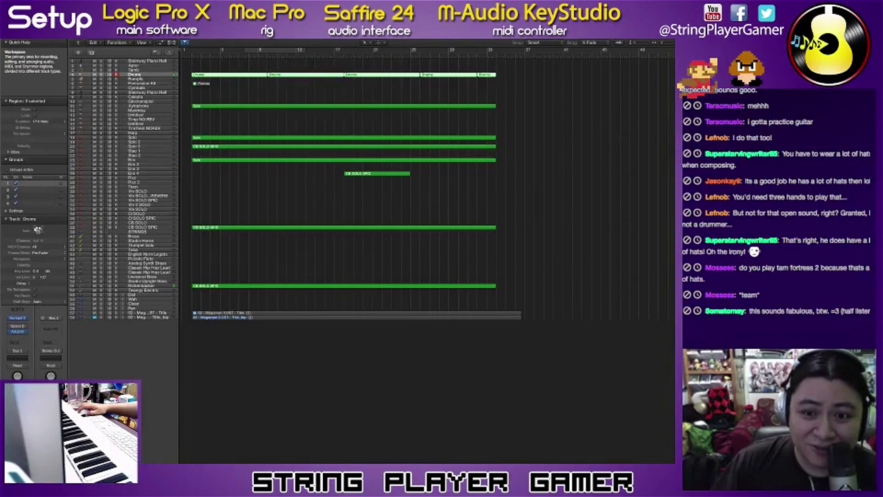
Step: Examine the notes of all MIDI regions together in the Score editor and the Piano Roll
key(super+a)
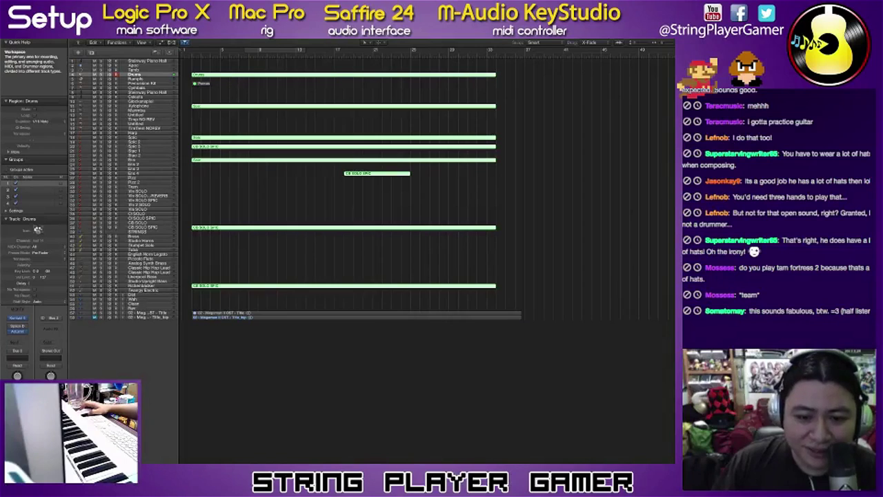
key(n)
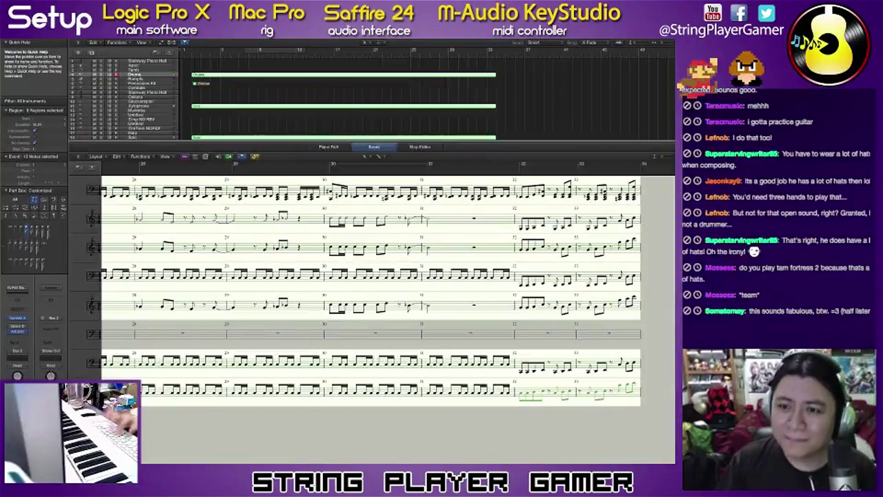
key(p)
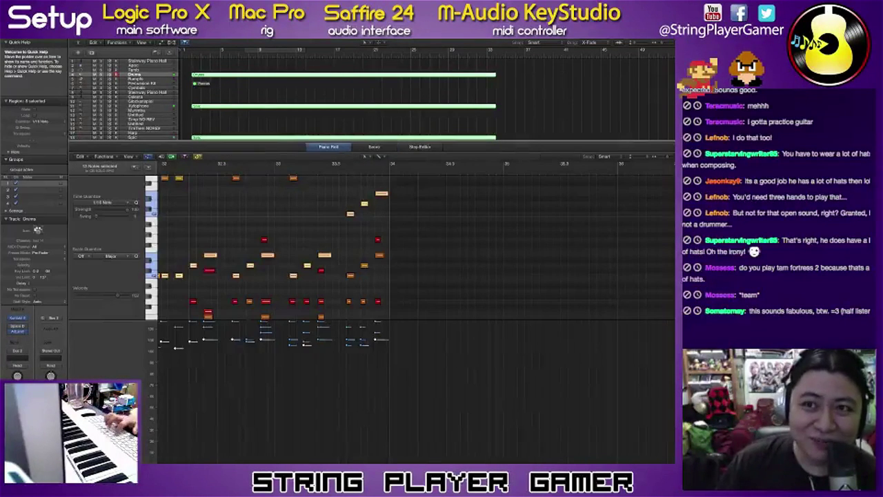
key(z)
key(p)
scroll(428, 253, down, 8)
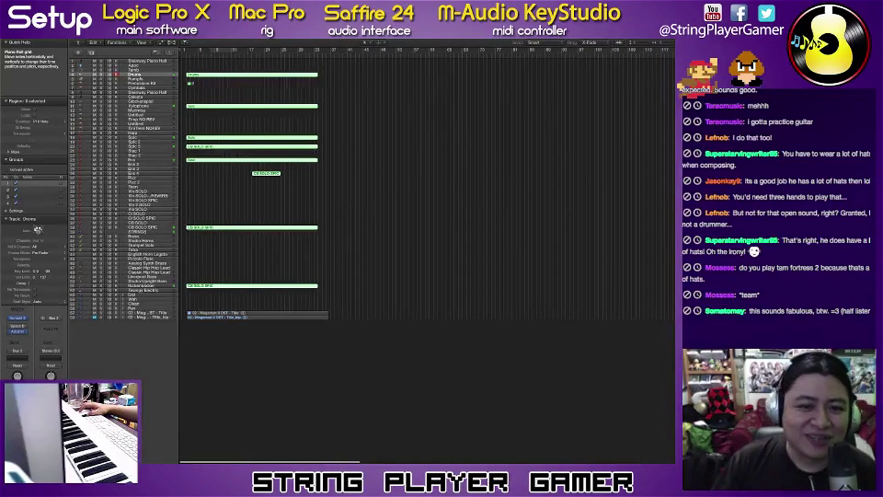
key(super+shift+d)
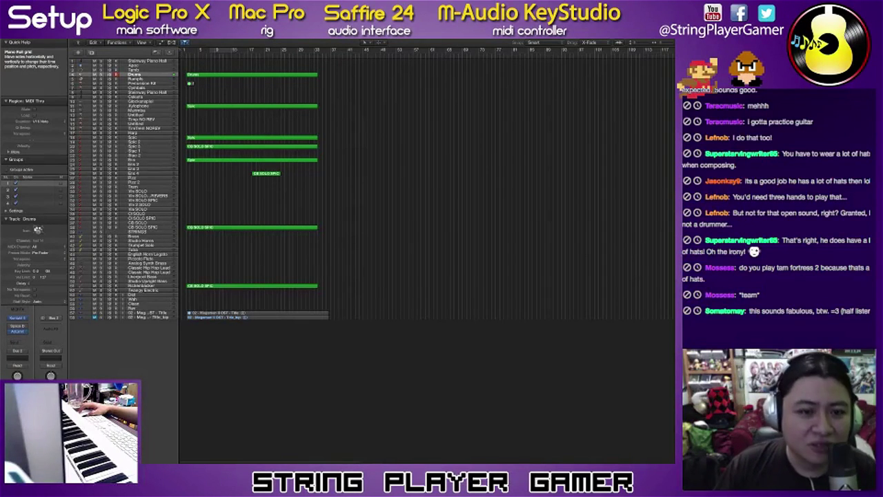
Step: Solo and select the last of the two Megaman OST Title audio tracks
scroll(427, 252, right, 1)
scroll(427, 253, up, 5)
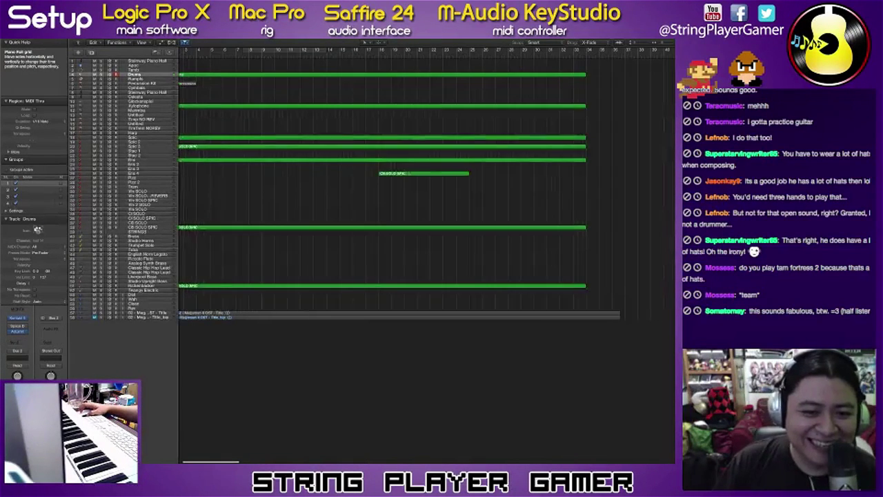
scroll(428, 252, left, 2)
scroll(428, 253, down, 2)
key(super+Left)
key(super+Down)
key(super+Down)
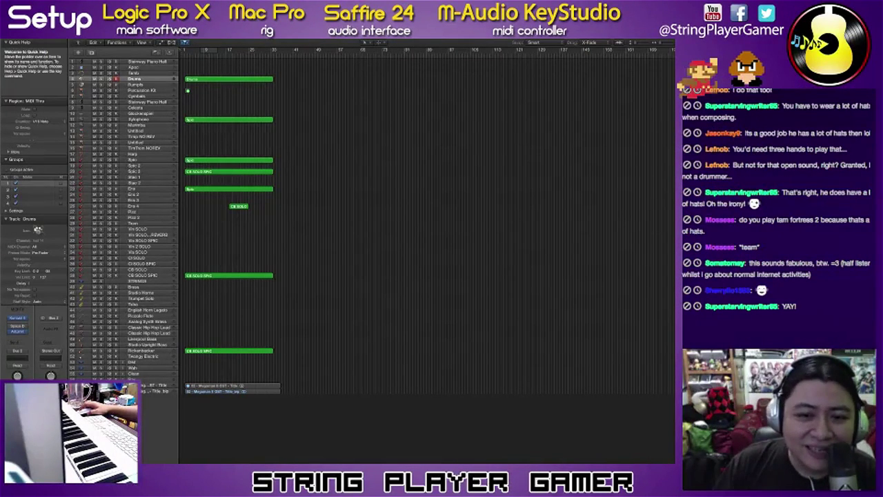
scroll(426, 221, up, 5)
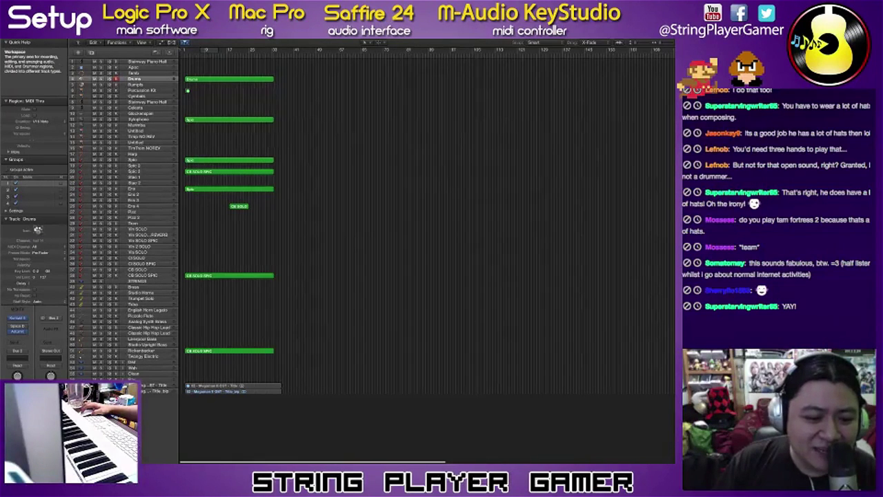
click(101, 409)
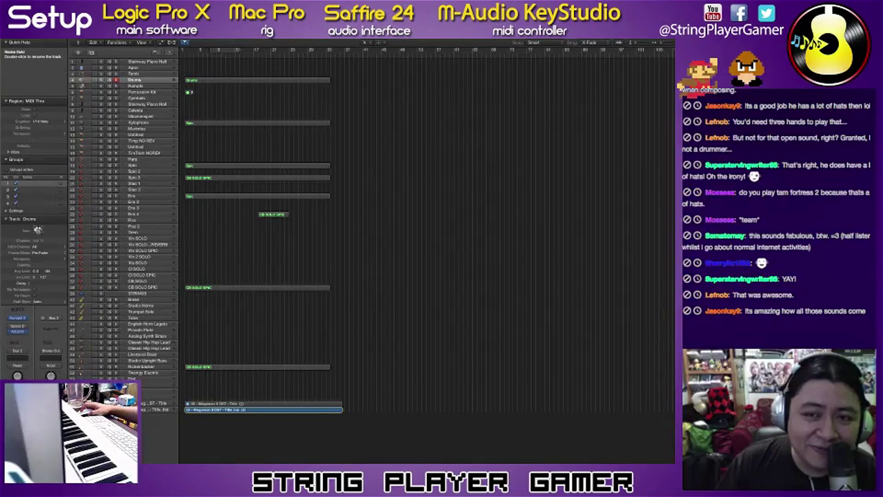
click(158, 409)
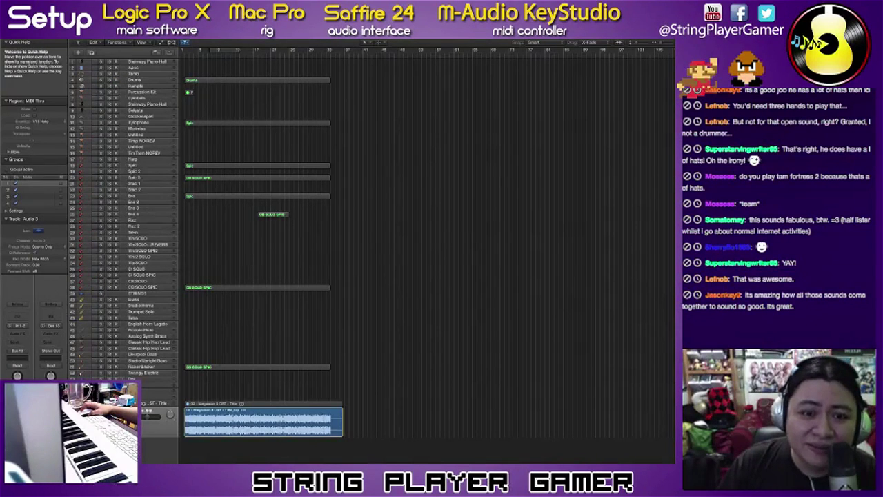
Step: Copy the region from the Spic track onto the Spic 2 track and solo Spic 2
scroll(428, 249, left, 1)
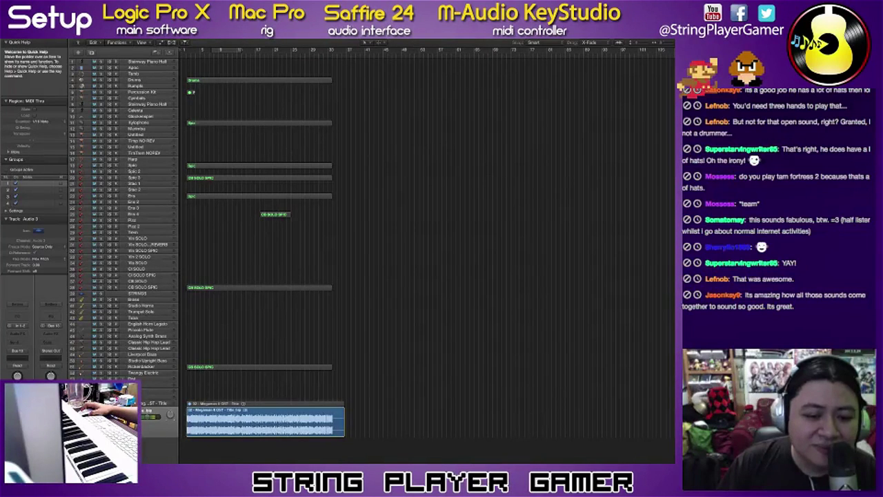
scroll(266, 393, up, 3)
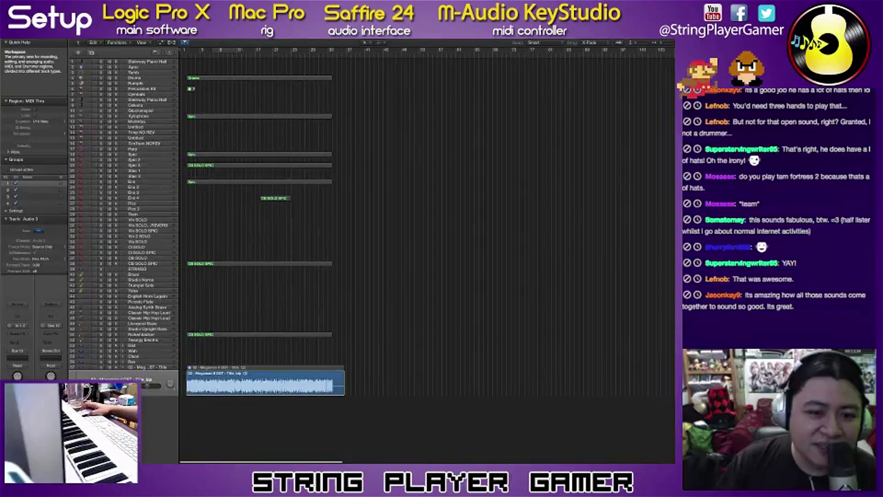
key(super+Down)
key(super+Down)
scroll(262, 228, up, 5)
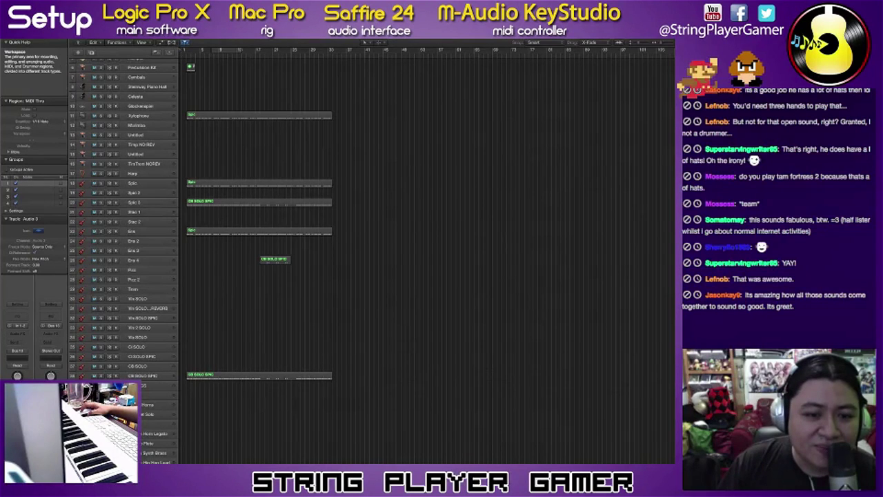
scroll(426, 256, right, 3)
scroll(426, 255, left, 3)
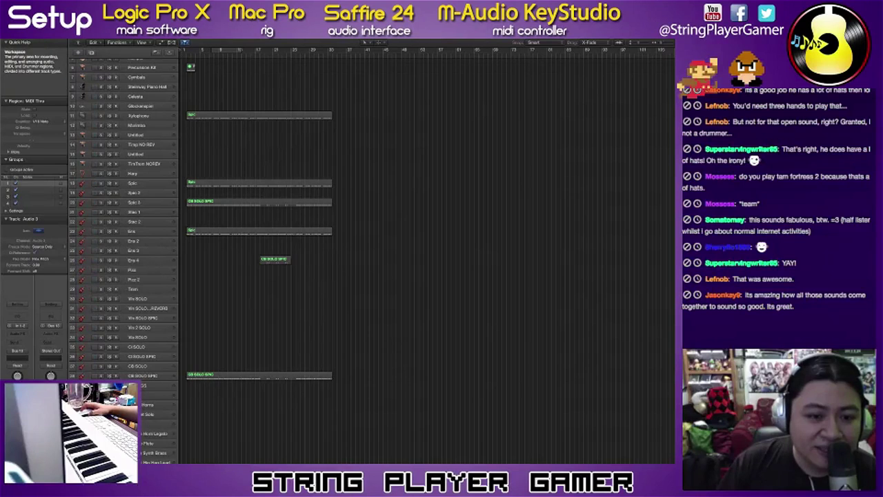
click(136, 193)
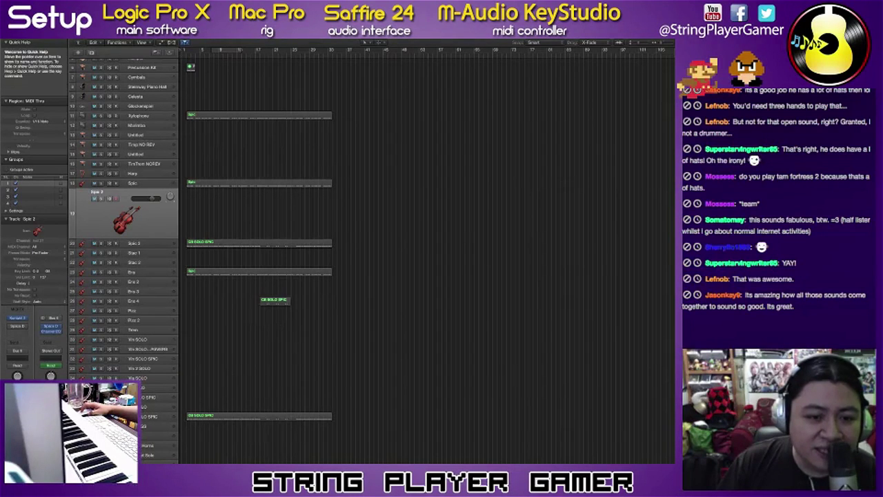
drag(259, 183, 259, 207)
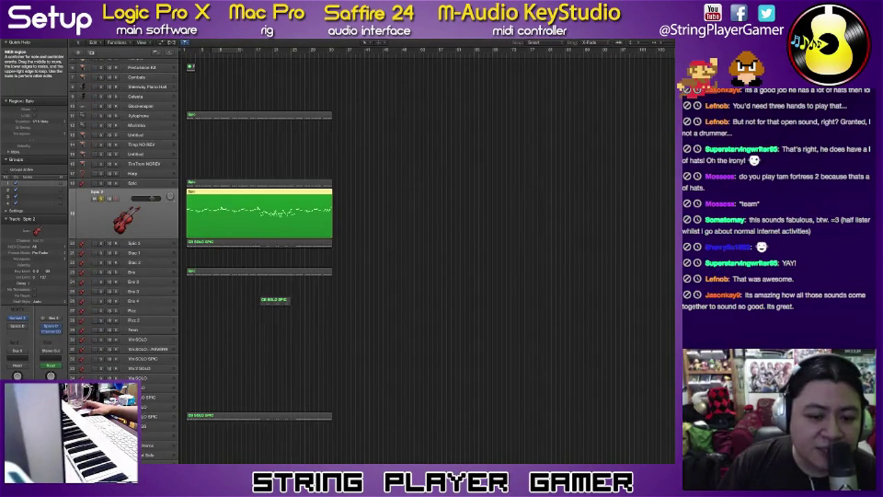
scroll(205, 261, down, 10)
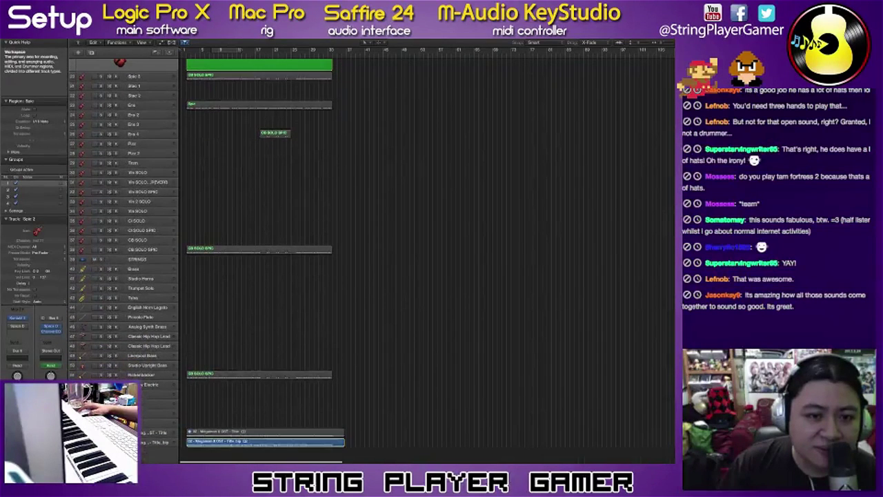
scroll(260, 234, up, 5)
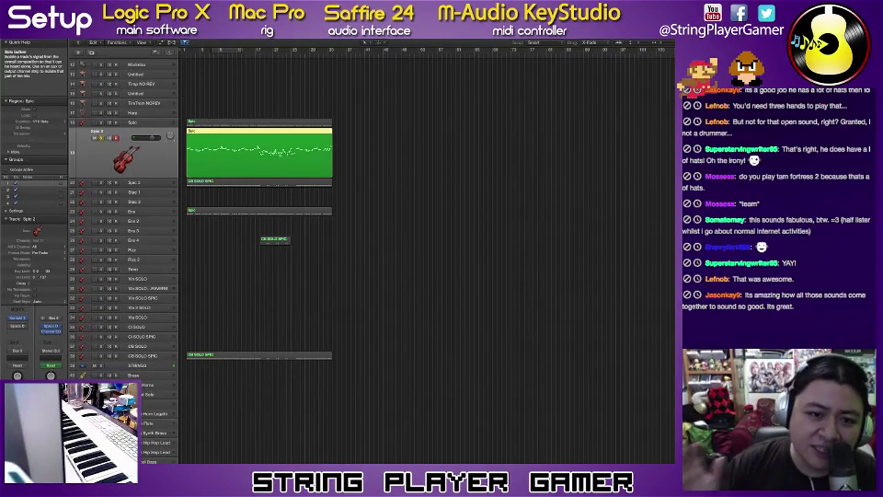
Step: Turn off solo on the Spic 2 track
click(102, 138)
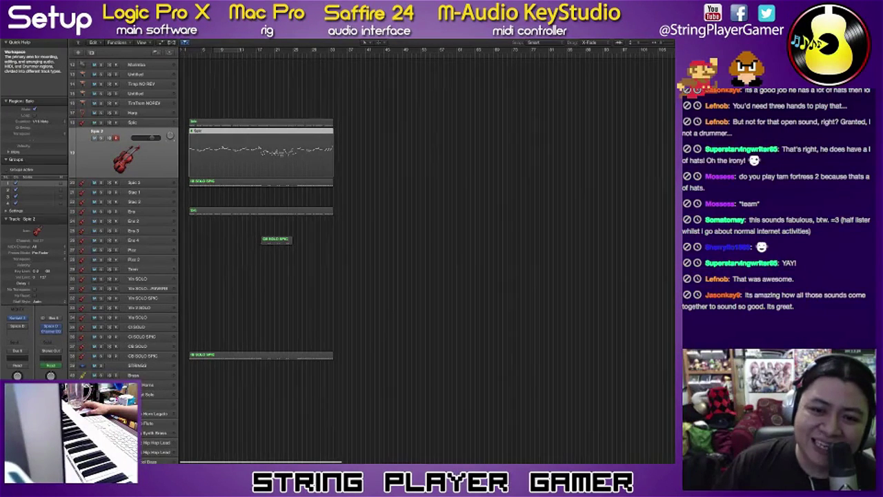
key(super+Right)
key(super+Right)
key(super+Right)
key(super+Right)
key(super+Right)
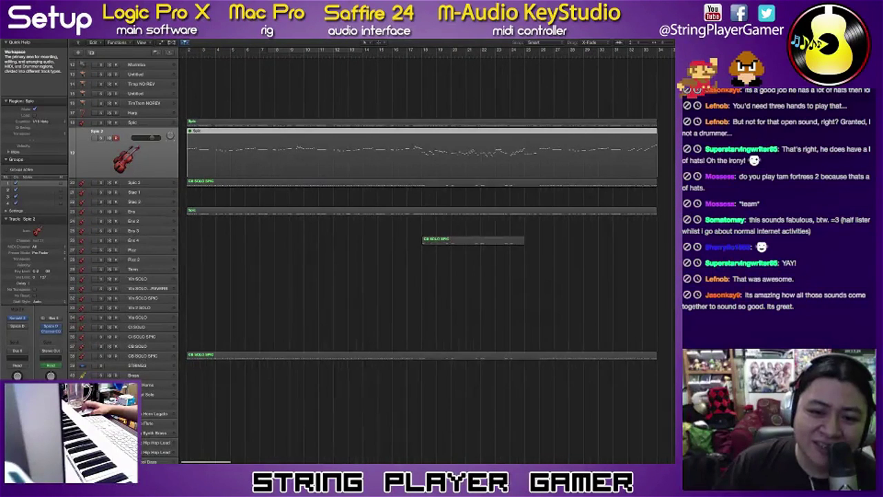
key(super+Down)
key(super+Down)
key(super+Down)
key(super+Down)
key(super+Down)
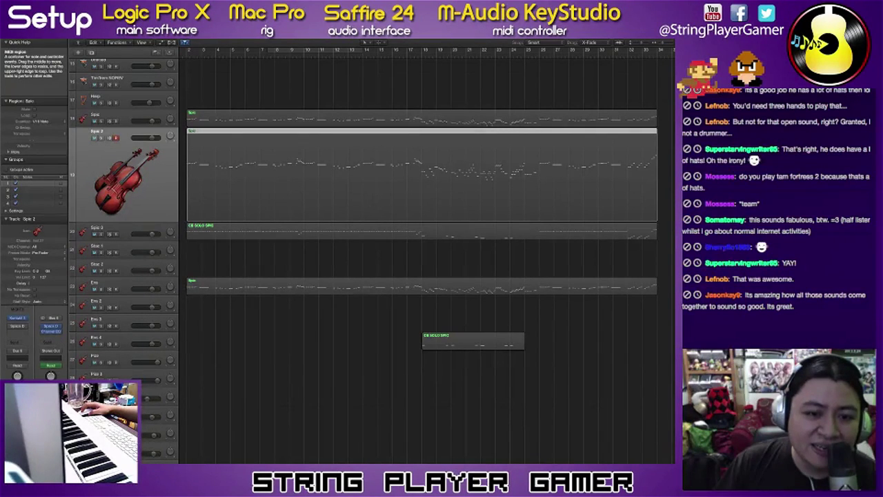
Step: Check the copied region's notes in the Piano Roll and delete that region from the Spic 2 track
key(p)
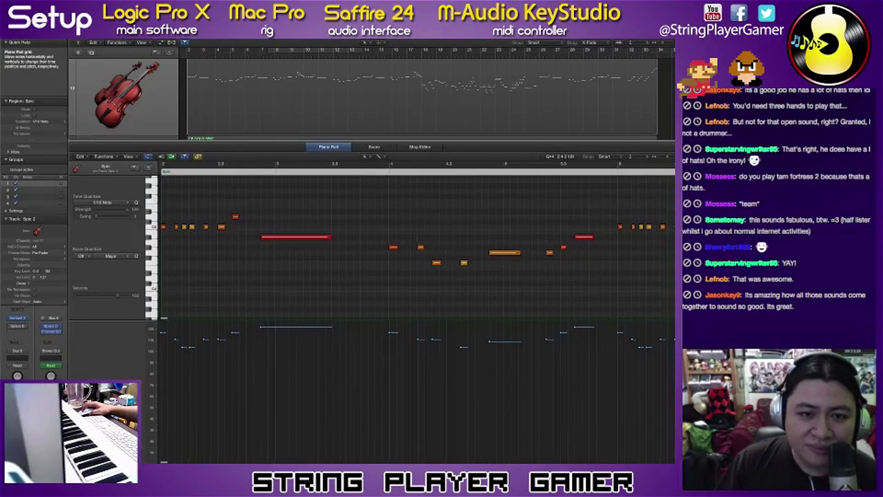
scroll(263, 248, right, 2)
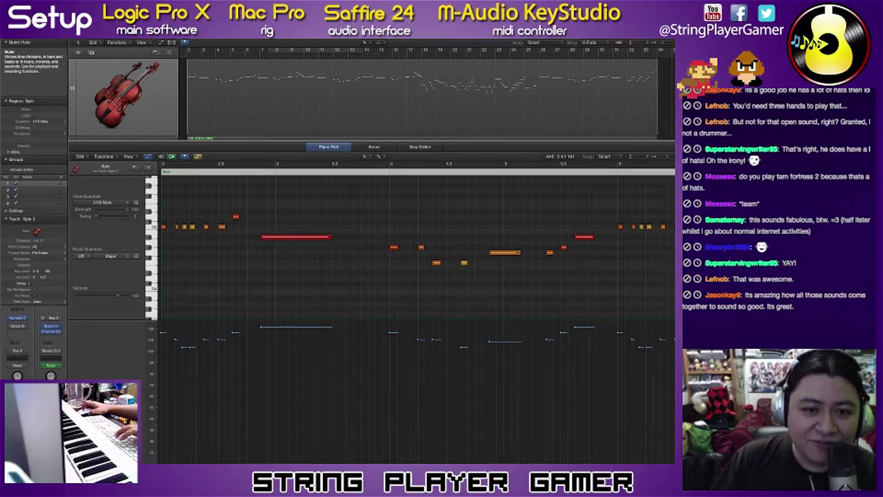
key(p)
scroll(421, 255, up, 2)
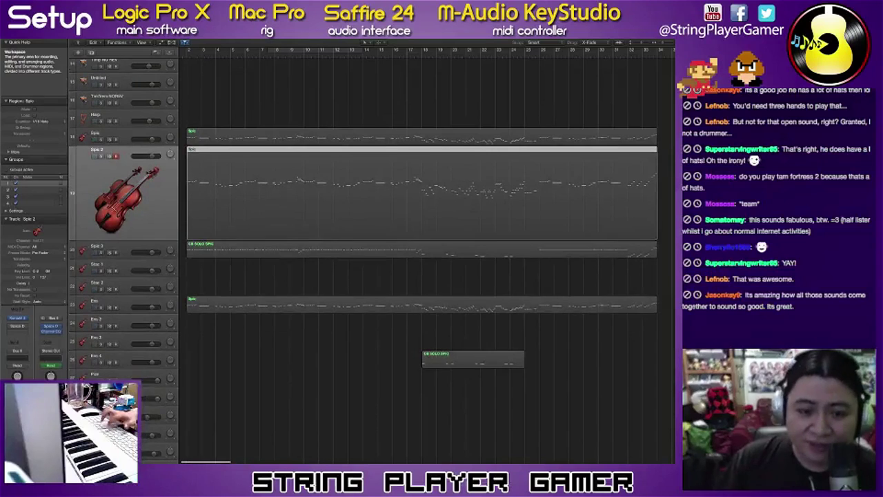
key(Delete)
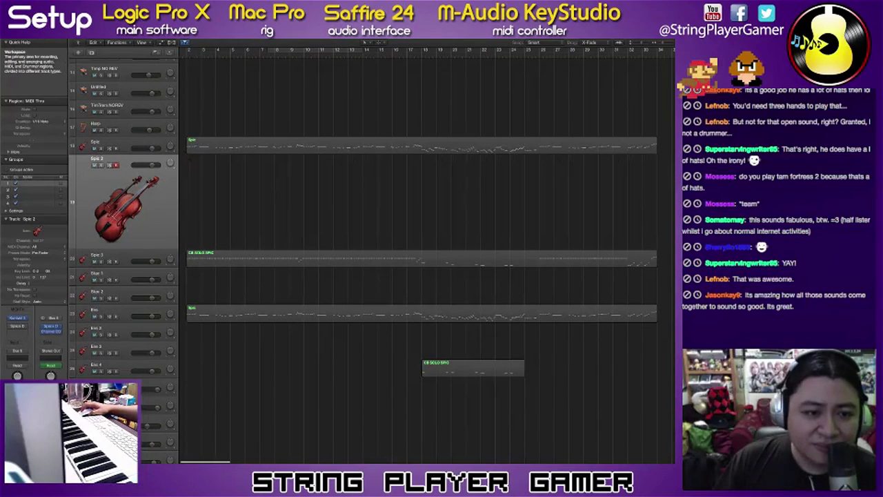
Step: Select the matching Spic regions on the Spic and Ens tracks together
scroll(421, 207, left, 1)
double_click(421, 145)
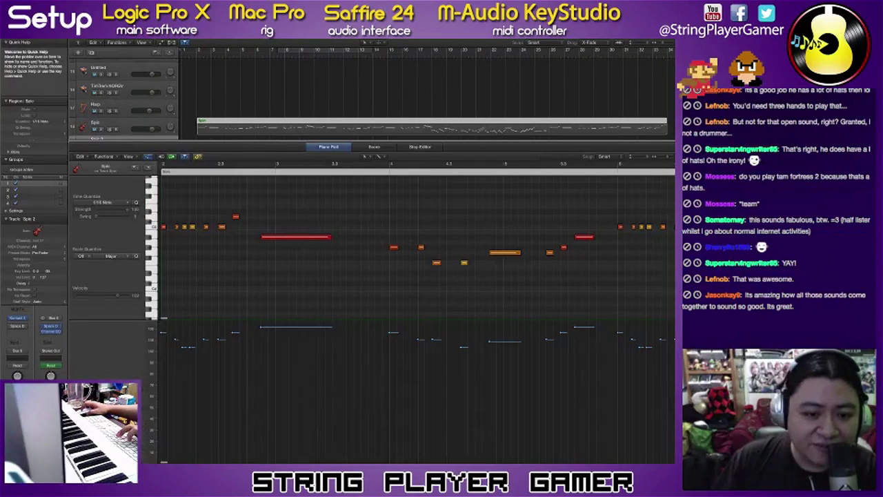
key(p)
shift+click(423, 239)
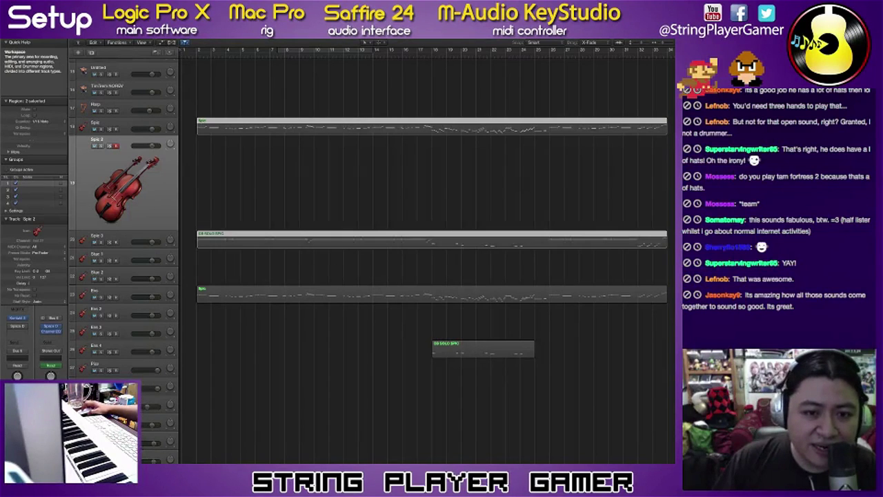
click(423, 294)
shift+click(422, 127)
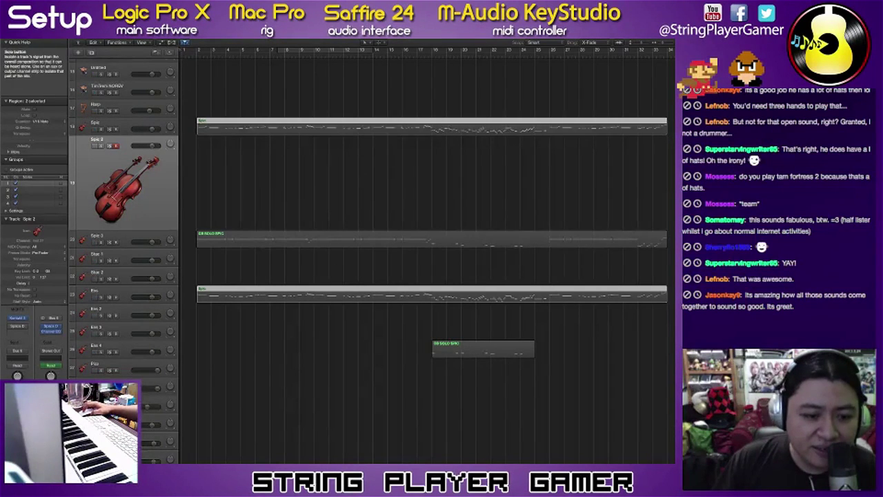
Step: Solo the Spic and Ens tracks and play them back
click(102, 130)
click(102, 297)
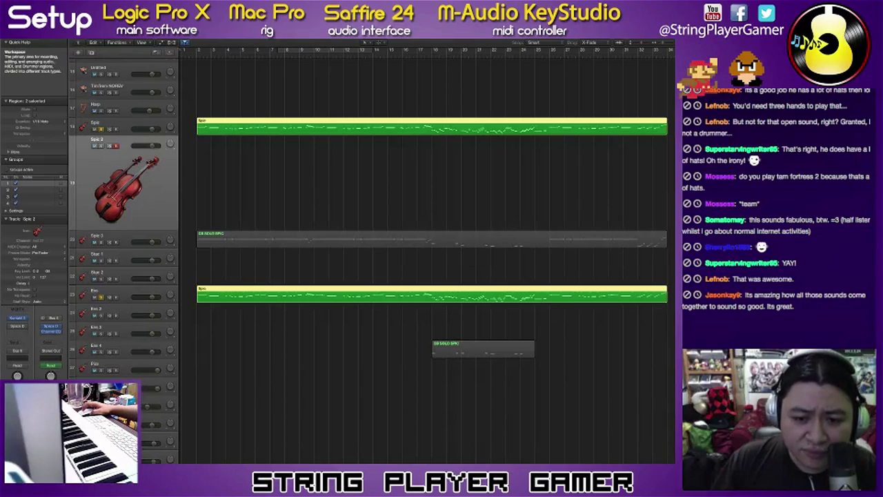
key(space)
Step: Open both selected regions in the Piano Roll and add a short note just before bar 4, at the pitch of bar 3's long note
key(p)
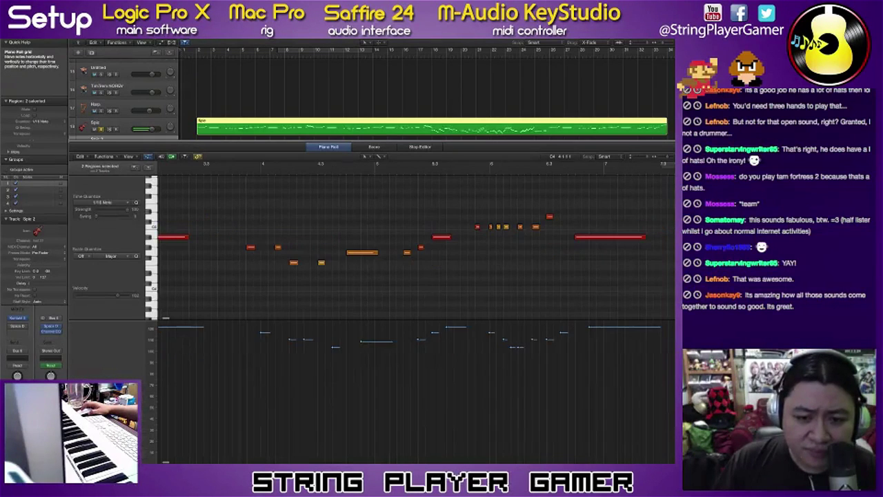
drag(303, 264, 285, 237)
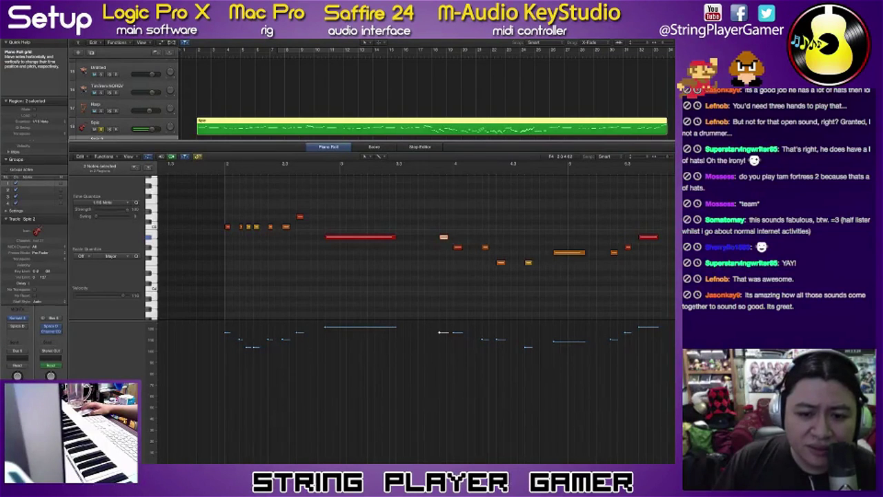
Step: Lengthen the fifth note of the bar 2 phrase and its counterpart in bar 6 in both regions
scroll(326, 237, left, 2)
scroll(326, 236, down, 5)
scroll(326, 237, right, 3)
key(super+Right)
key(super+Right)
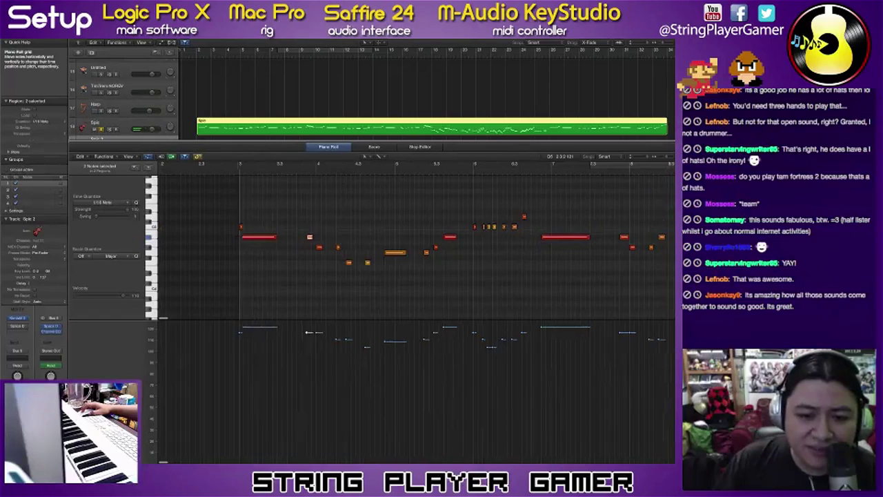
click(270, 226)
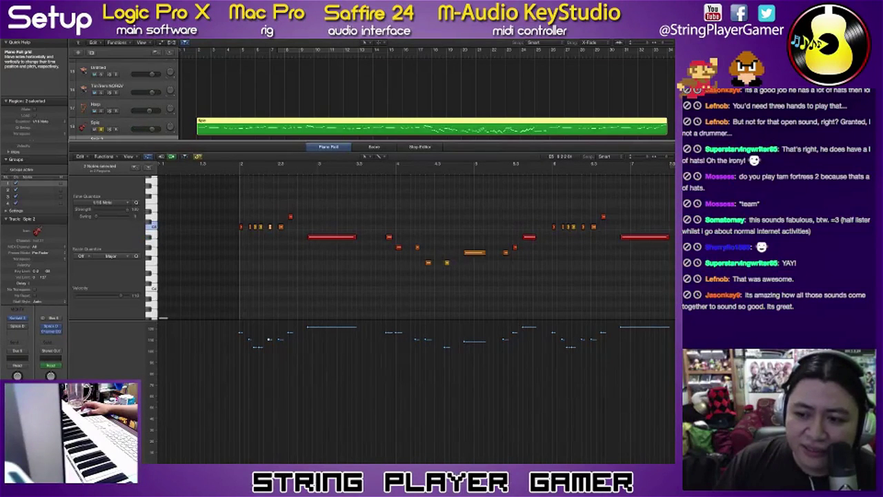
drag(584, 227, 591, 227)
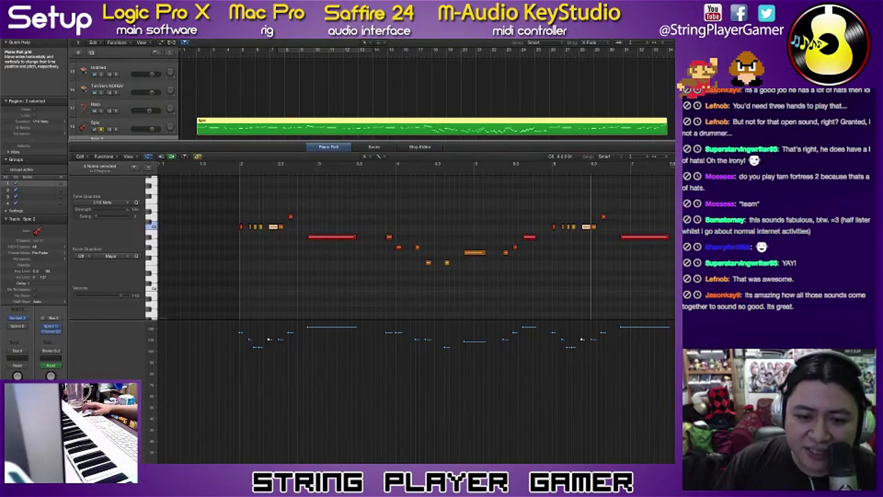
Step: Shorten the fifth note of the bar 2 and bar 6 phrases and add a softer copy right after each
key(space)
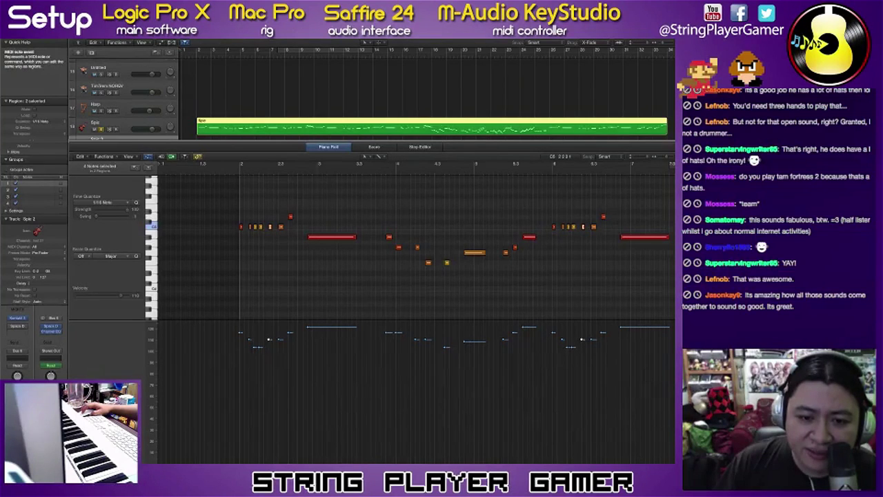
drag(270, 226, 275, 226)
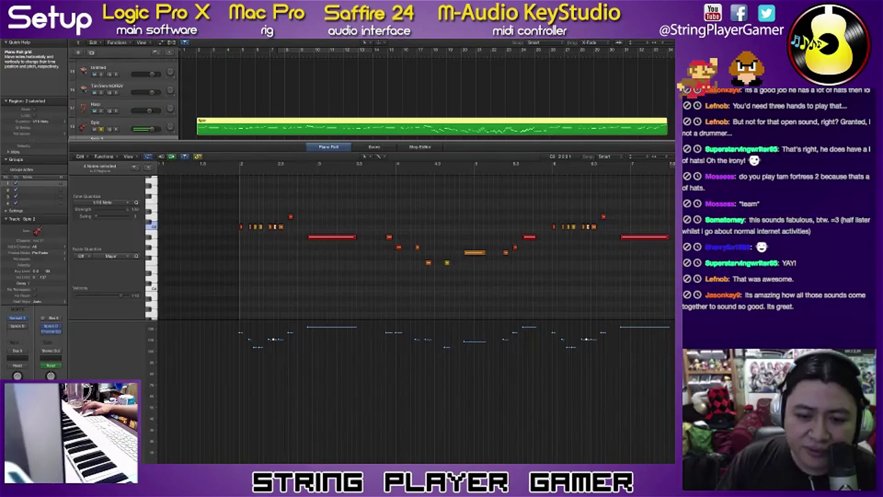
drag(274, 340, 274, 346)
Step: Duplicate the fifth note of the bar 10 phrase right after itself in both regions
scroll(347, 278, right, 10)
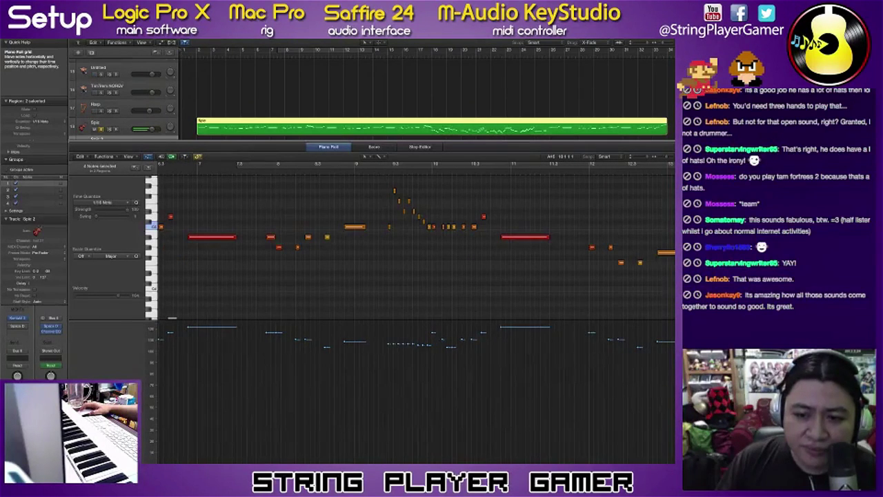
scroll(414, 276, right, 6)
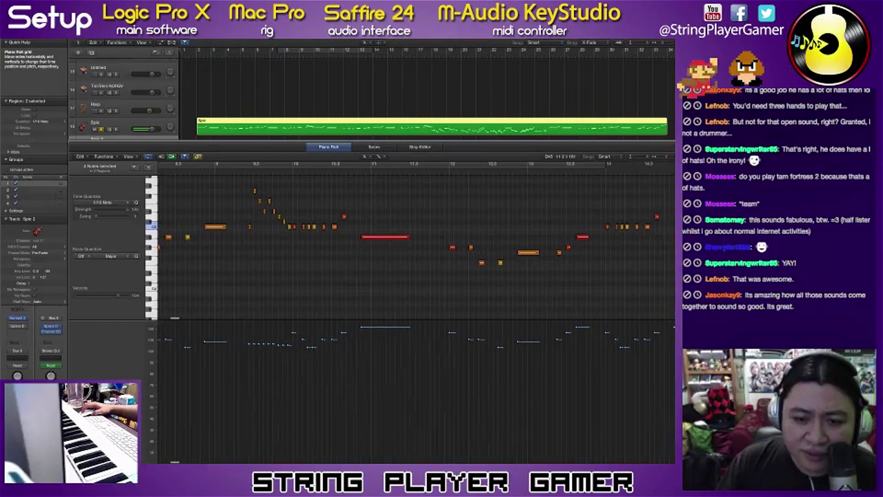
scroll(290, 223, up, 6)
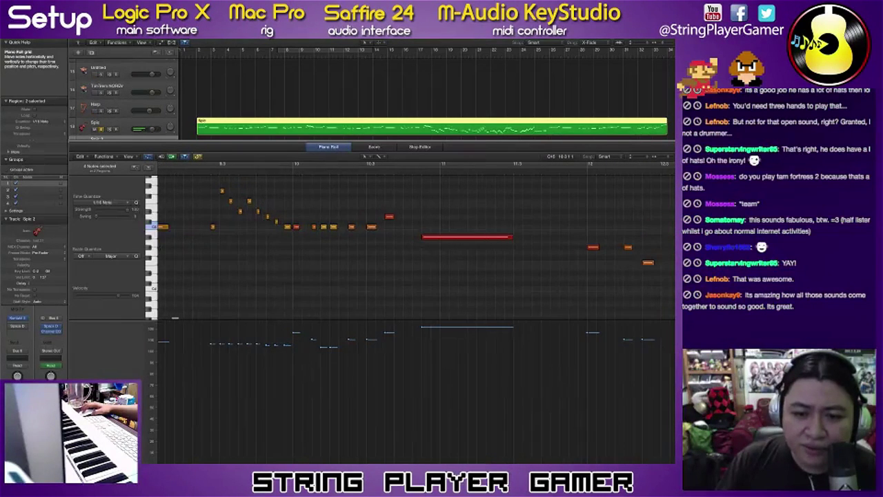
key(super+Left)
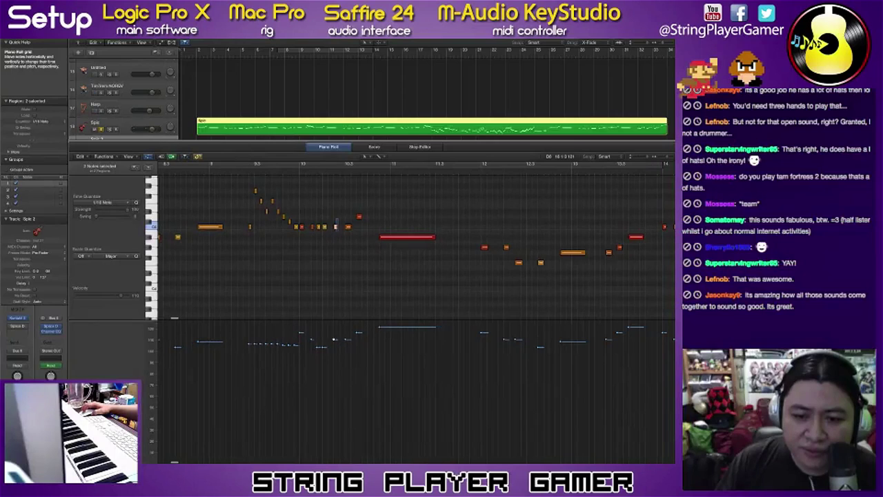
drag(337, 226, 343, 227)
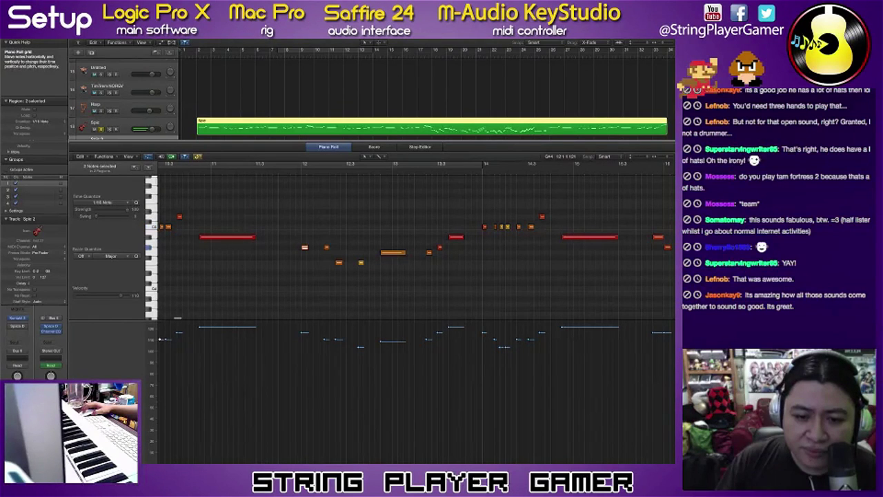
Step: Add a short note just before bar 12 at the pitch of bar 11's long note, and duplicate the bar 14 phrase's fifth note
drag(304, 247, 293, 243)
key(alt+Up)
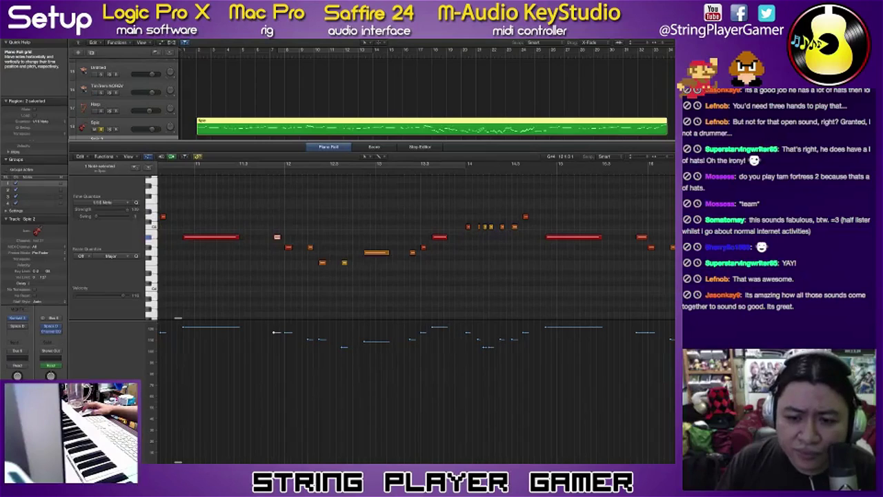
key(super+Right)
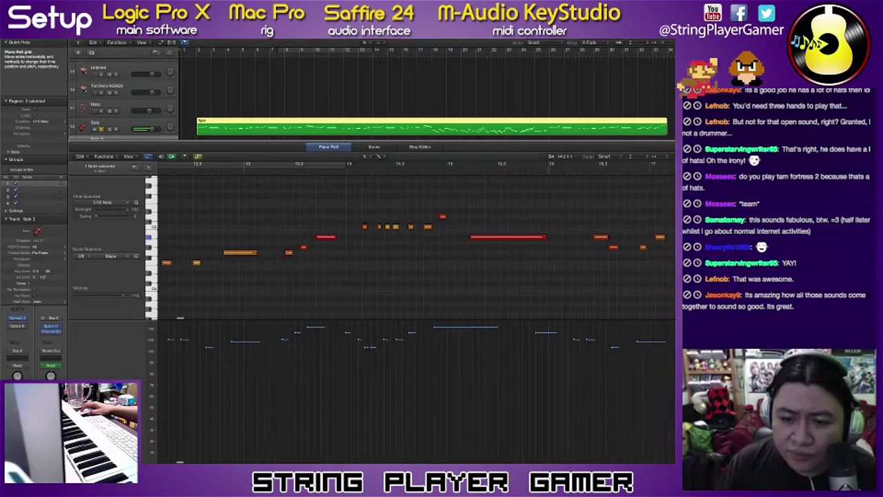
drag(404, 215, 419, 226)
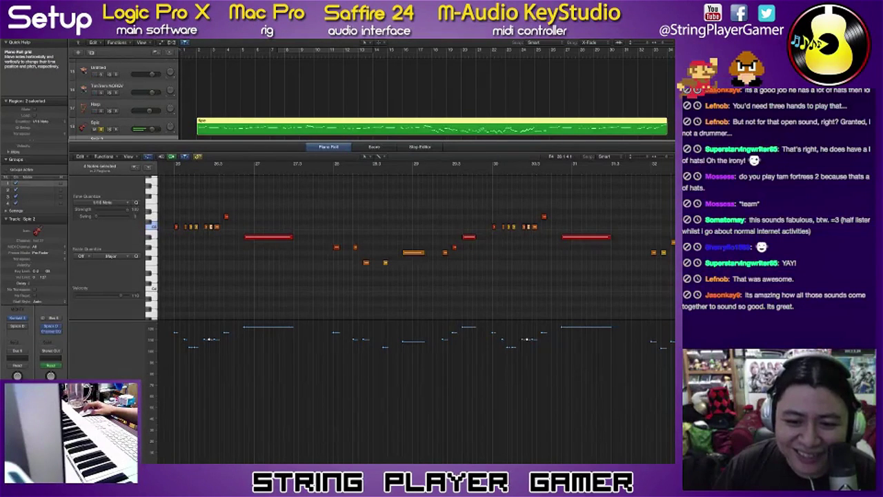
Step: Add a short note just before bar 28 at the pitch of bar 27's long note and close the Piano Roll
click(336, 247)
drag(337, 247, 328, 237)
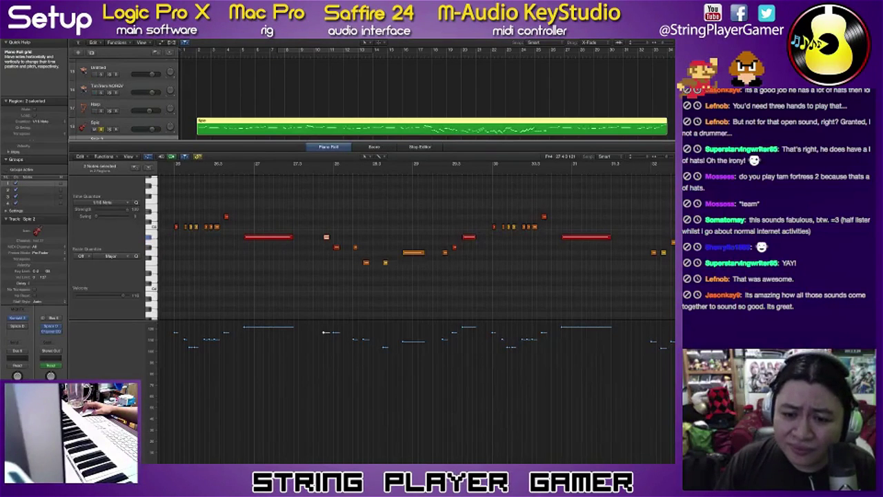
scroll(414, 248, right, 5)
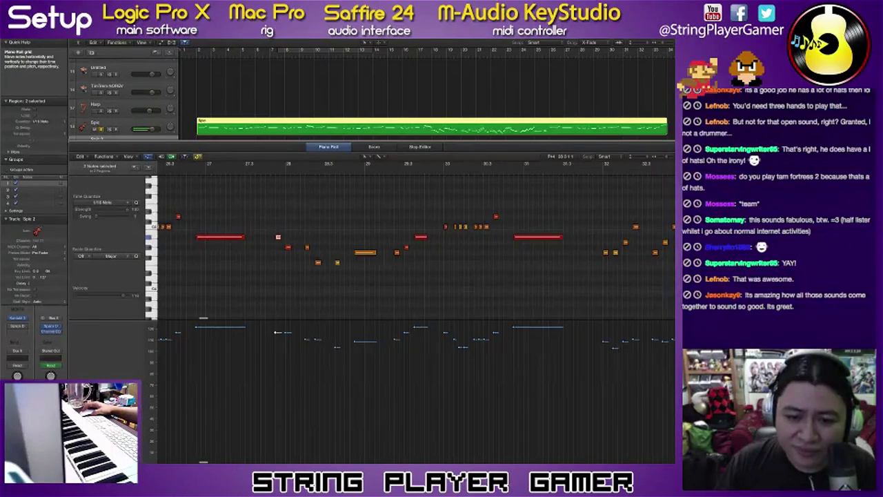
scroll(414, 249, right, 2)
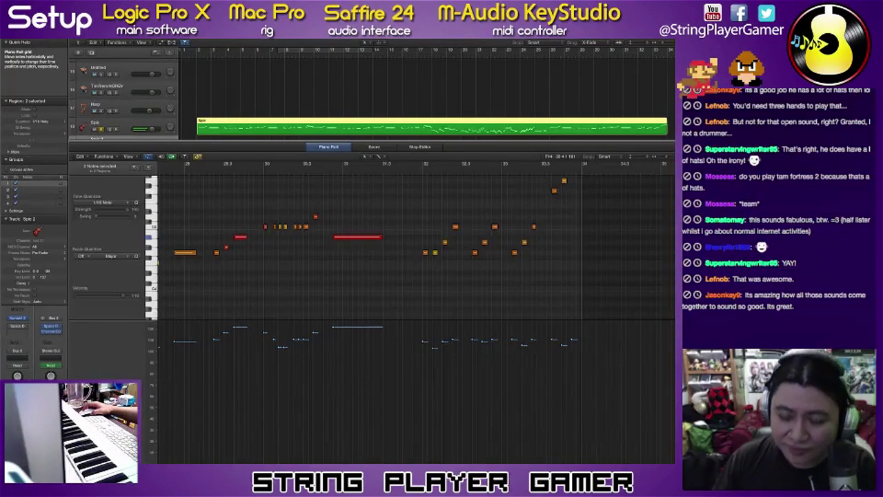
key(p)
scroll(409, 238, left, 10)
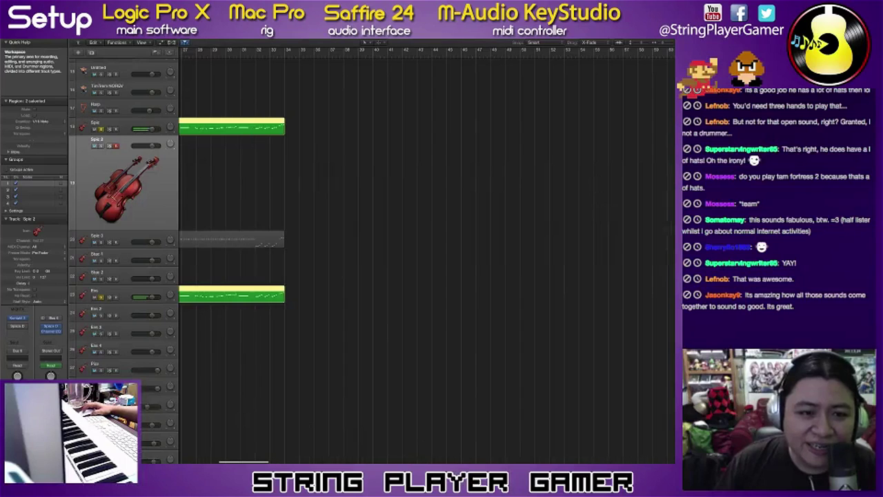
Step: Take the Spic track out of solo and copy its region onto the Spic 2 track
click(409, 200)
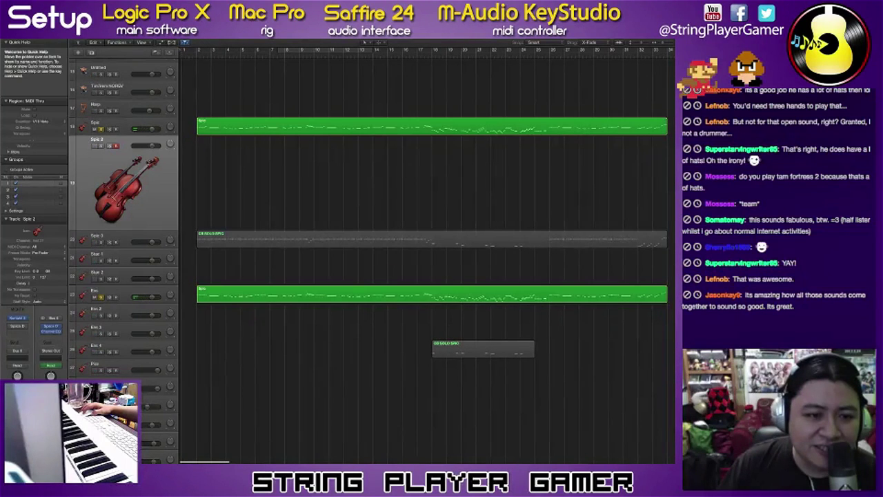
click(121, 122)
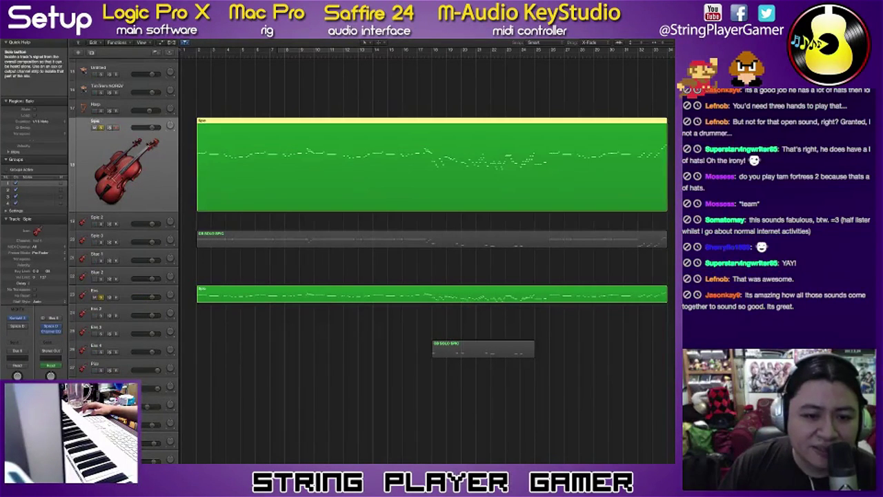
click(100, 128)
drag(238, 166, 238, 222)
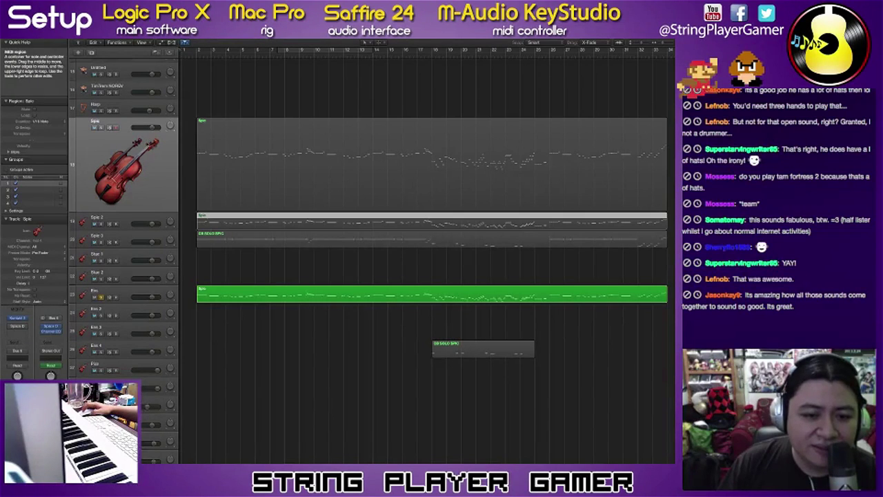
Step: Switch the solo from the Ens track to the Spic 2 track
click(101, 297)
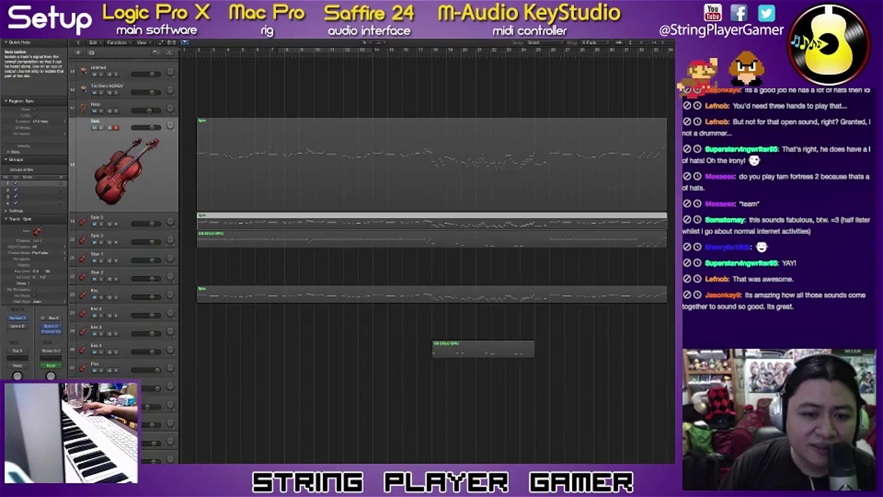
click(100, 223)
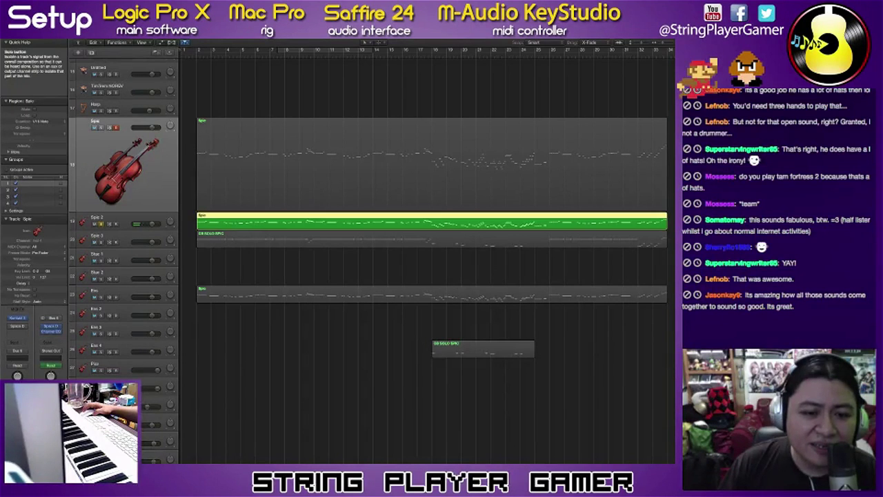
click(101, 223)
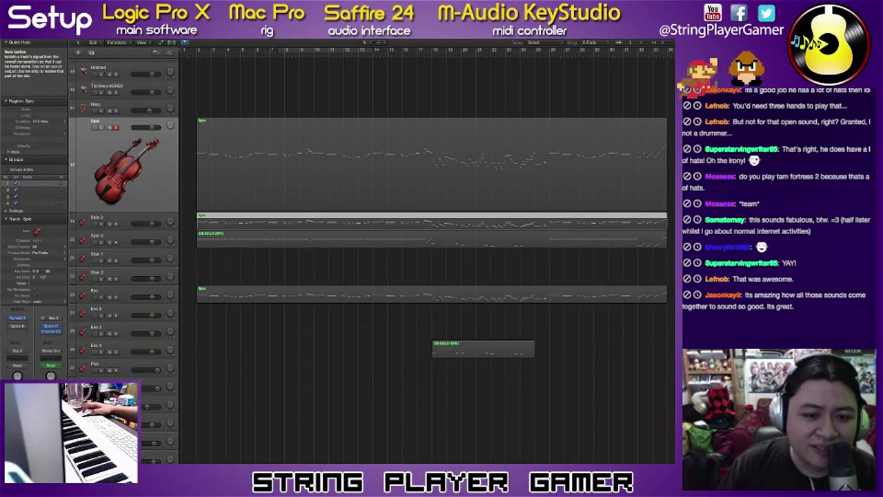
click(101, 224)
Step: Open the Spic 2 region in the Piano Roll and transpose the repeated notes of bar 2 down five semitones
double_click(228, 225)
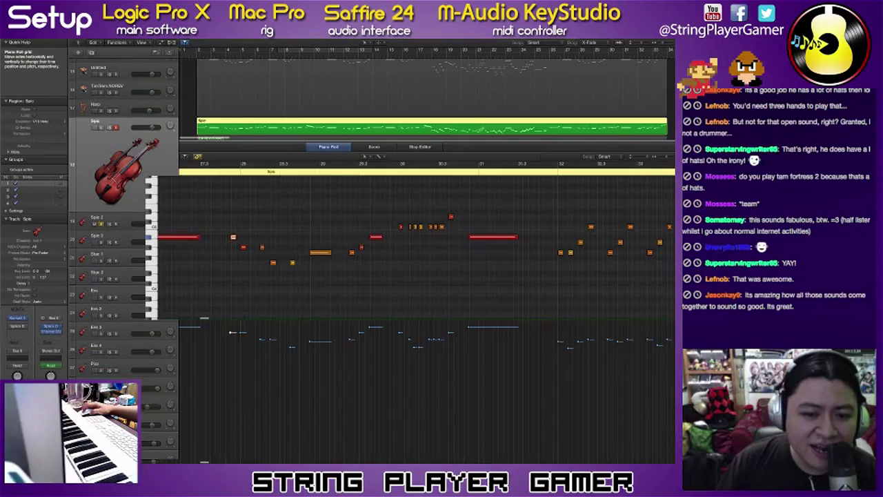
scroll(234, 224, left, 8)
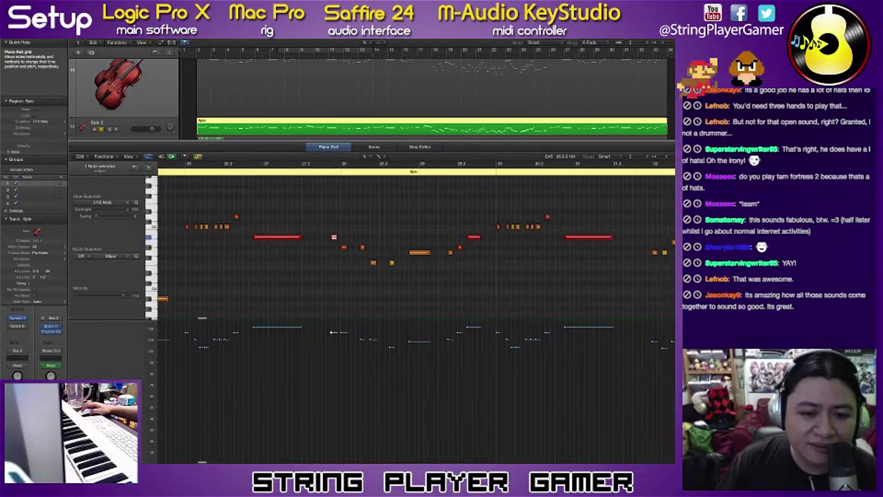
scroll(417, 305, left, 8)
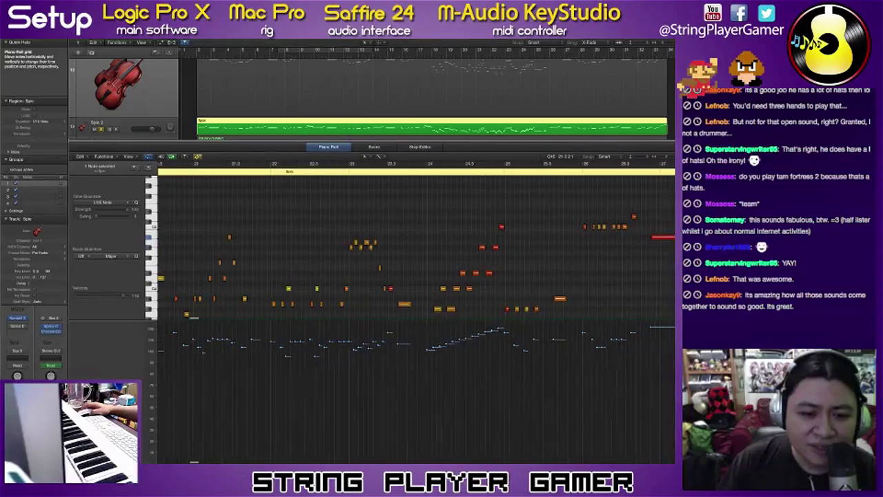
scroll(417, 305, left, 10)
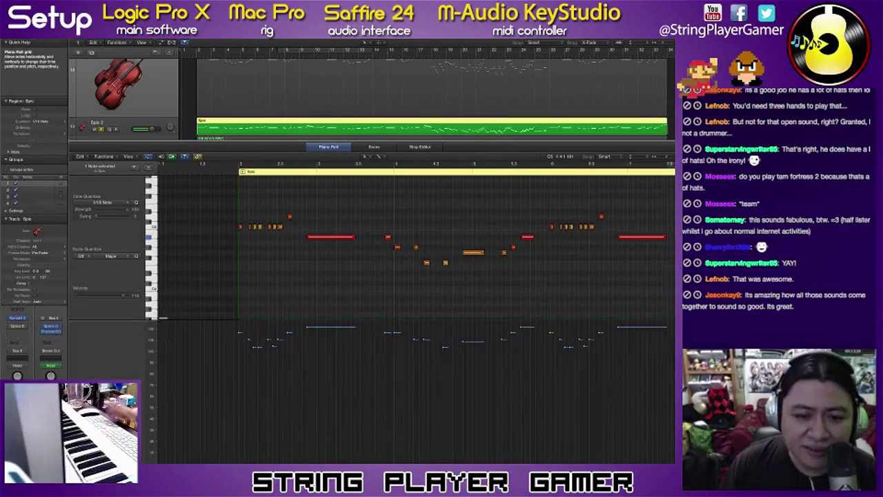
drag(222, 226, 284, 227)
key(alt+Down)
key(alt+Down)
key(alt+Down)
key(alt+Down)
key(alt+Down)
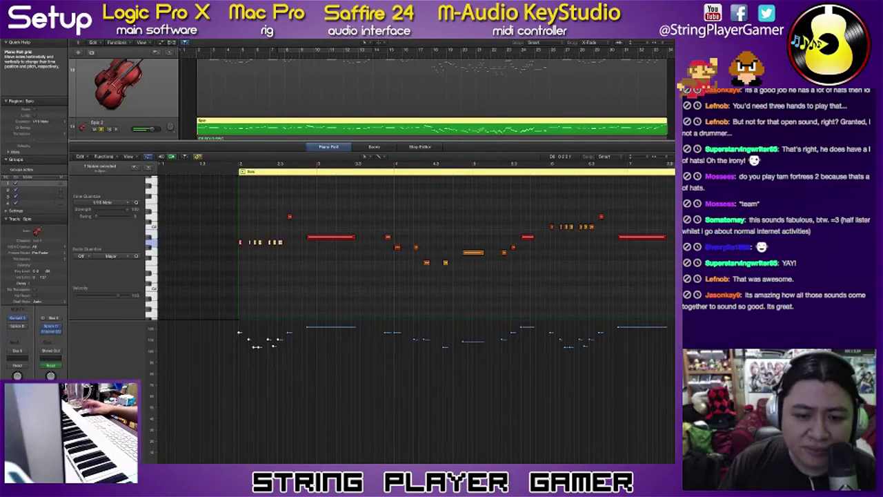
Step: Lower the high note ending the bar 2 phrase to the repeated notes' pitch, and bar 3's long note by five semitones
click(289, 217)
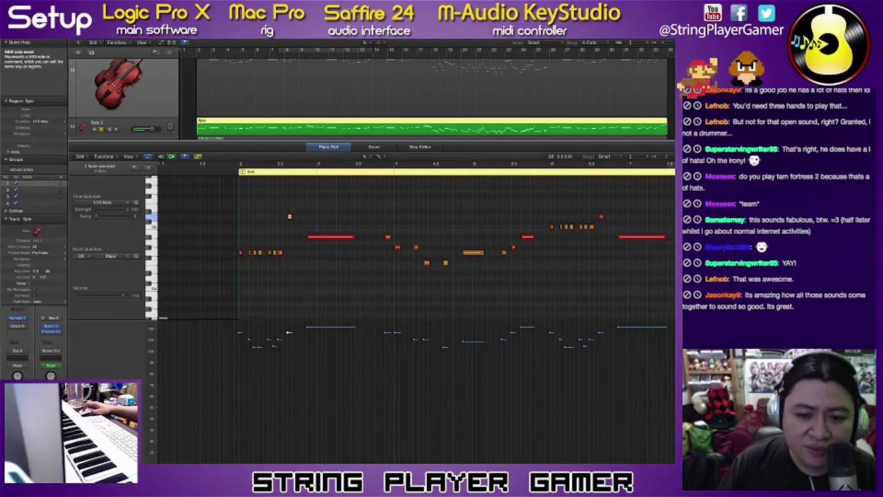
drag(289, 217, 320, 262)
scroll(414, 249, right, 5)
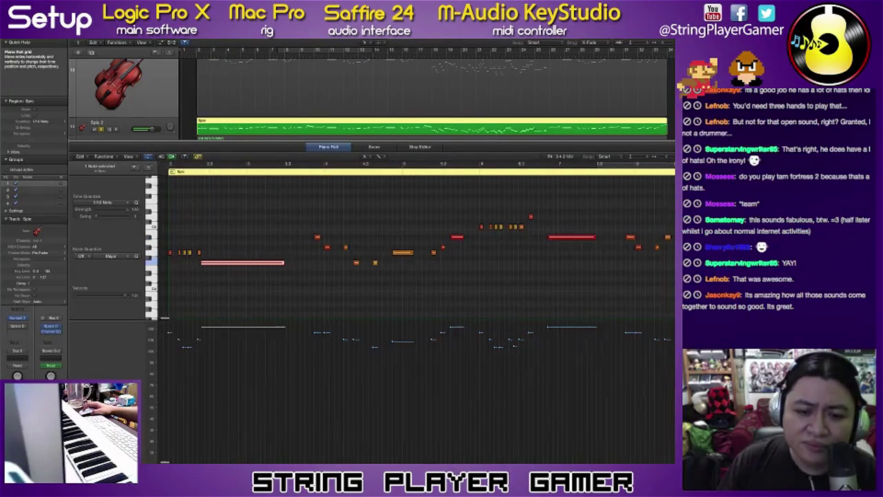
scroll(414, 249, right, 1)
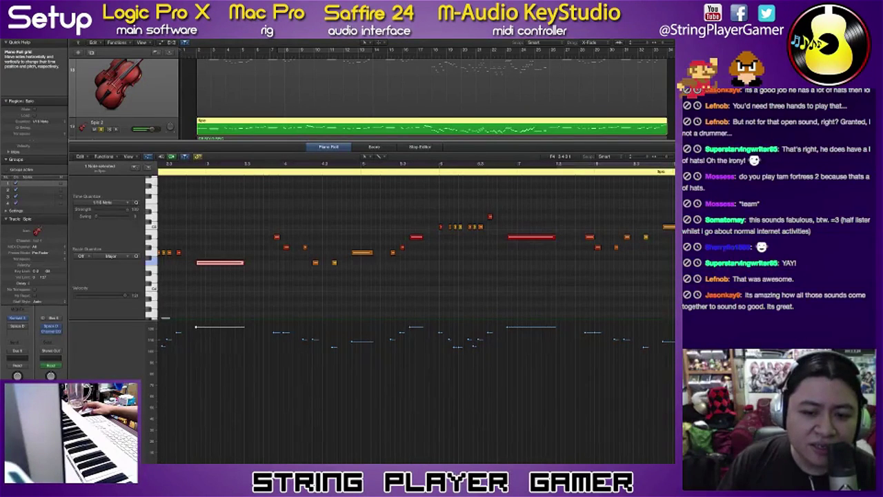
Step: Transpose the six-note phrase from just before bar 4 to the sustained note at bar 5 down three semitones
click(332, 228)
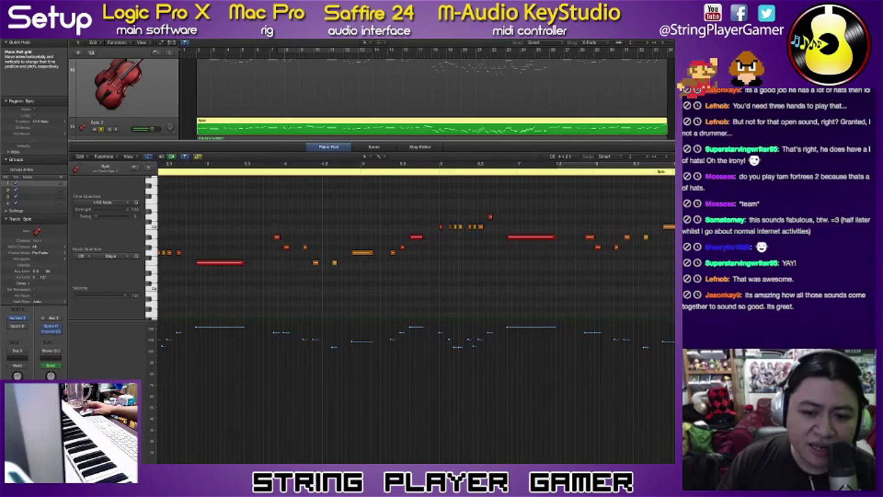
drag(274, 226, 373, 271)
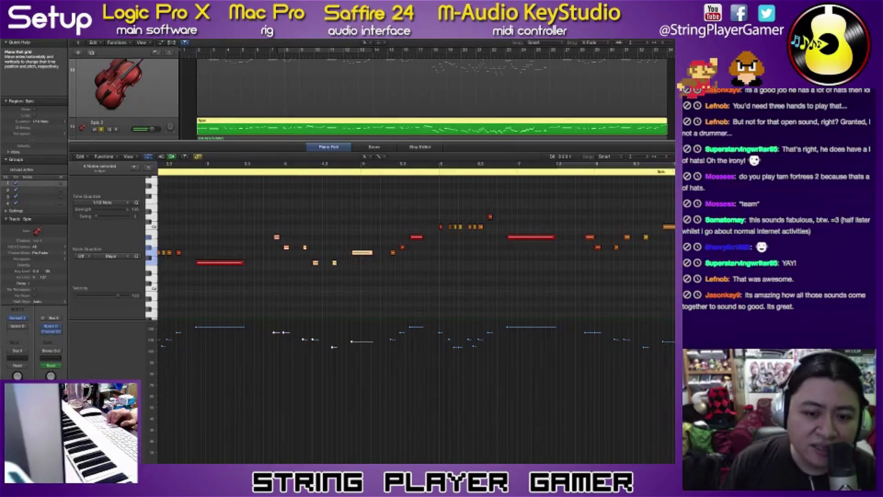
key(alt+Down)
key(alt+Down)
key(alt+Down)
key(alt+Down)
key(alt+Down)
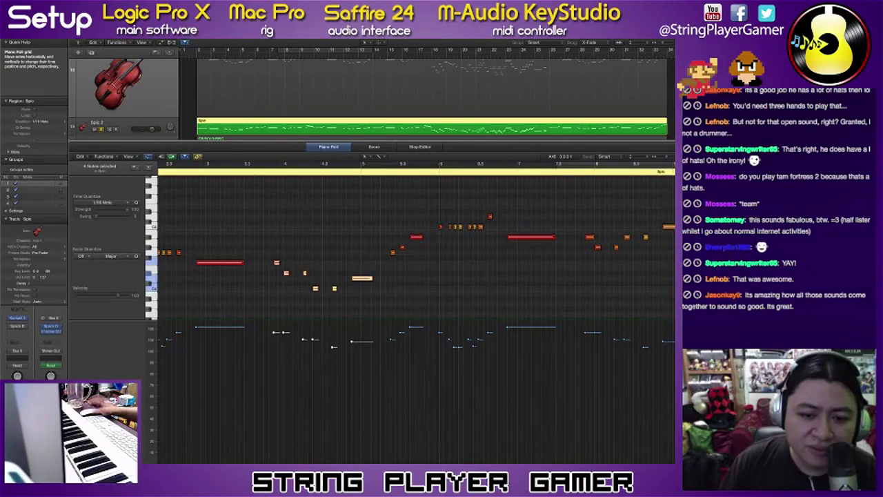
key(alt+Up)
key(alt+Up)
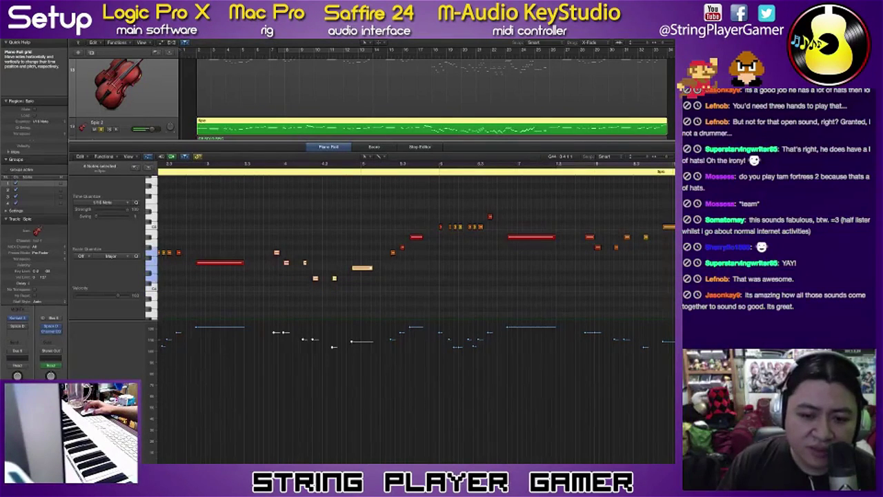
Step: Lower the second and third notes of the bar 4 phrase by two more semitones
click(263, 247)
drag(272, 257, 309, 264)
key(alt+Down)
key(alt+Down)
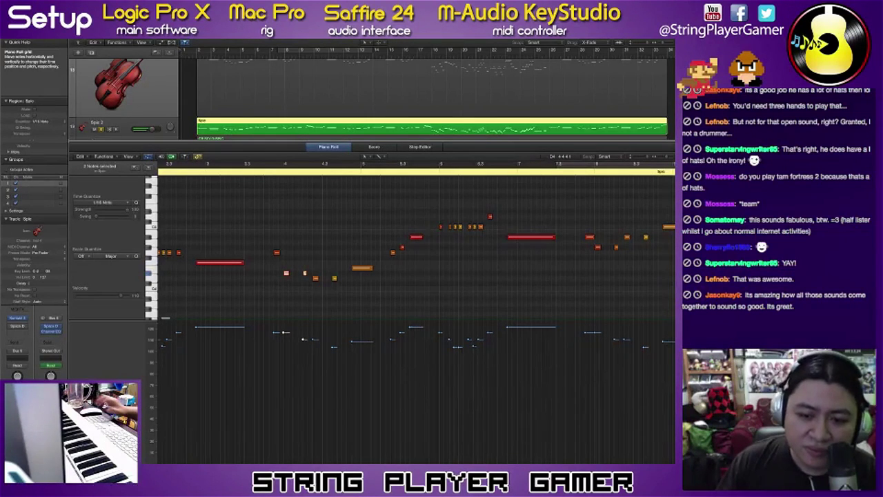
click(361, 278)
click(360, 268)
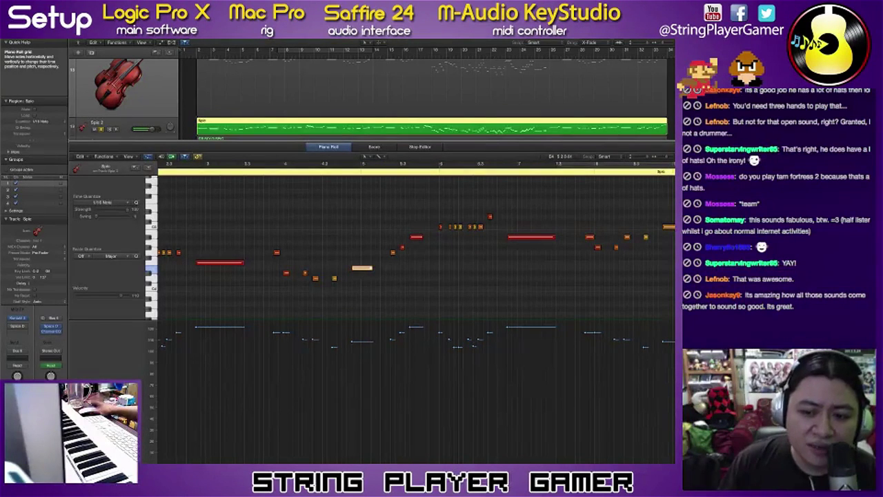
Step: Transpose the three rising notes in bar 5 downward to harmonize with the melody
drag(390, 269, 422, 227)
key(alt+Down)
key(alt+Down)
key(alt+Down)
key(alt+Down)
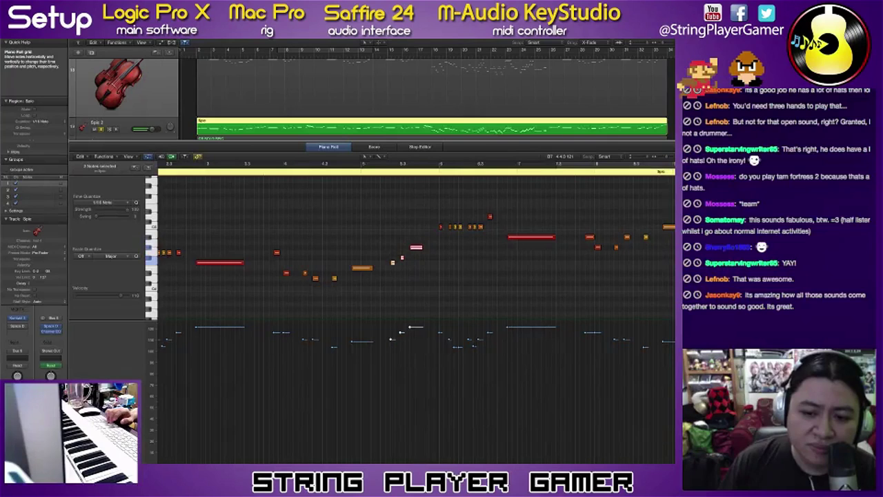
Step: Lower the three rising notes in bar 5 by one semitone and the last two of them by two more
drag(416, 257, 416, 252)
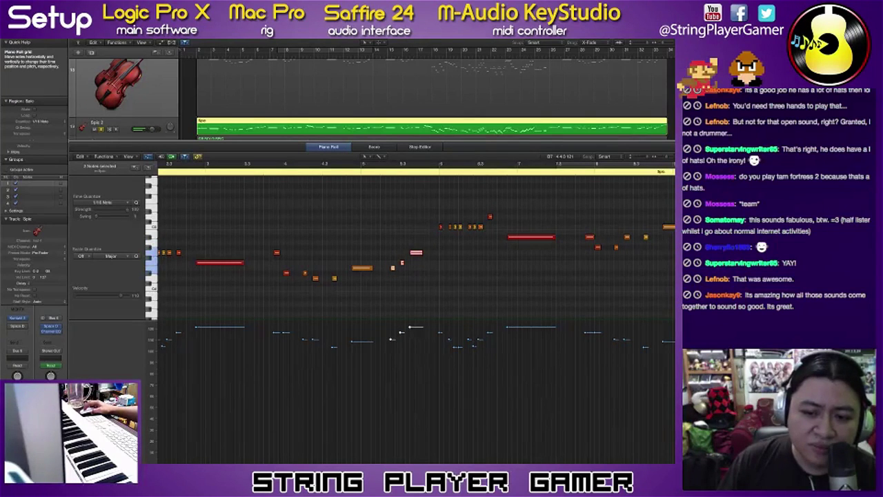
drag(400, 282, 424, 247)
key(alt+Down)
key(alt+Down)
click(416, 262)
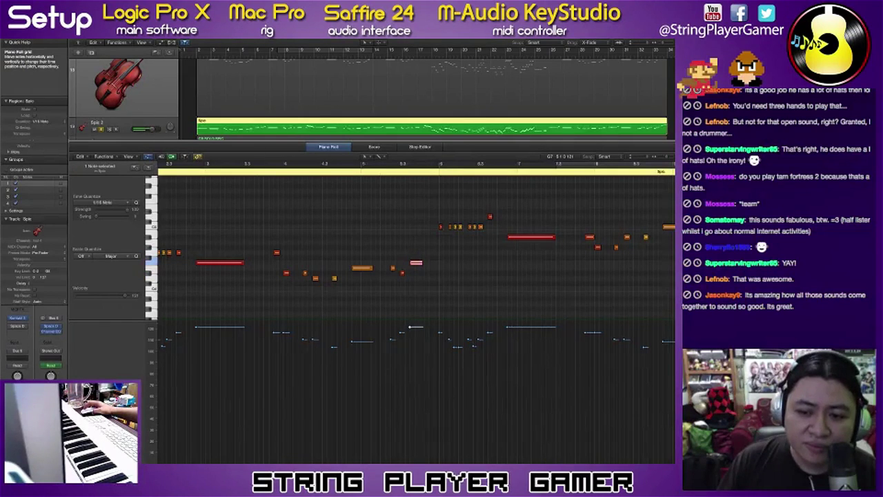
Step: Lower bar 6's repeated notes and bar 7's long note by five semitones, bringing bar 6's closing high note to the repeated pitch
scroll(416, 276, right, 5)
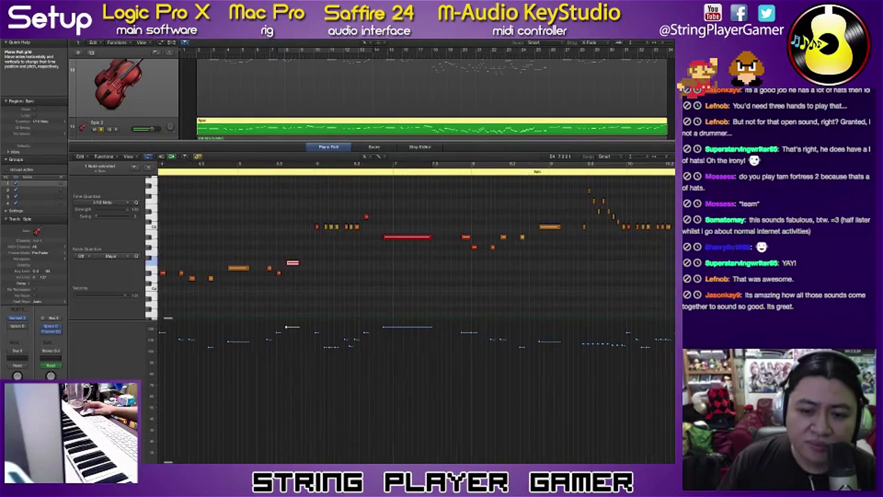
drag(296, 239, 347, 253)
click(373, 213)
click(358, 217)
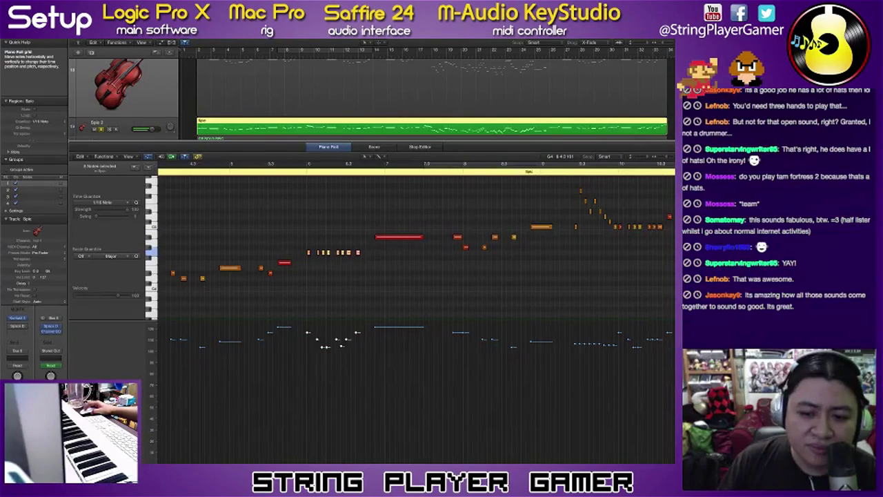
drag(398, 237, 398, 263)
Step: Transpose the six-note phrase from just before bar 8 to the sustained note at bar 9 down three semitones
scroll(414, 276, right, 5)
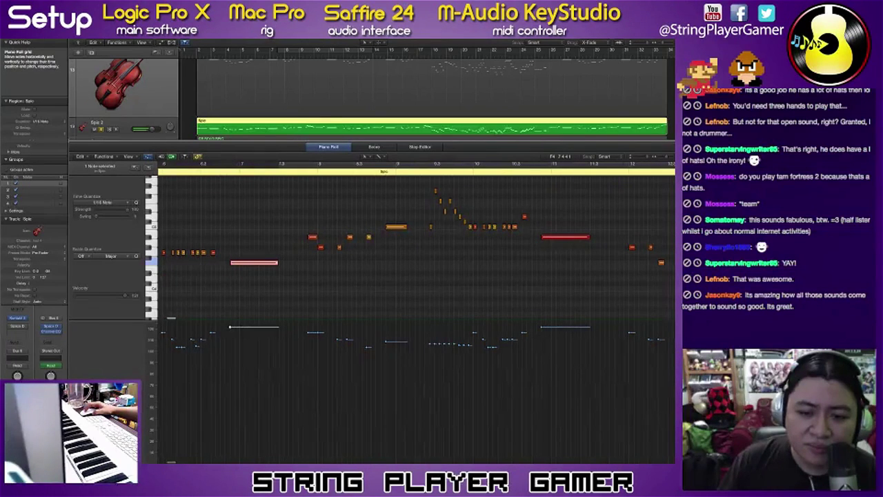
drag(309, 211, 408, 261)
drag(400, 227, 401, 242)
Step: Lower the bar 8 phrase's second and third notes by two more semitones, and its last three notes by two as well
drag(365, 265, 319, 260)
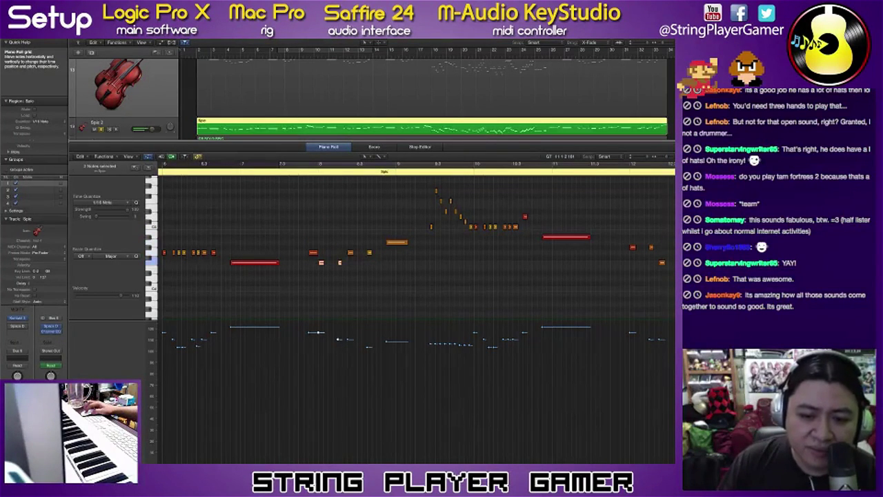
key(alt+Down)
key(alt+Down)
scroll(350, 265, left, 1)
drag(350, 265, 414, 249)
key(alt+Down)
key(alt+Down)
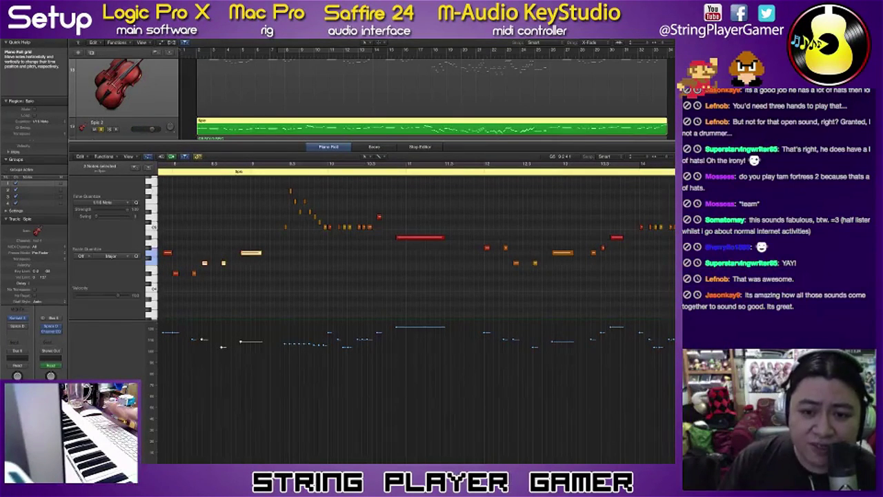
Step: Mute the fast descending runs in bars 9 and 17 of the Spic 2 region
key(p)
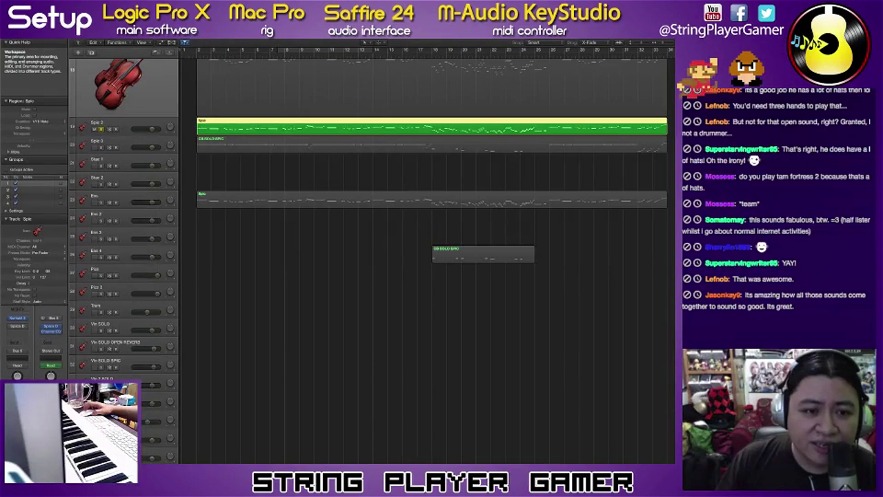
key(super+Down)
key(super+Down)
key(super+Down)
click(124, 137)
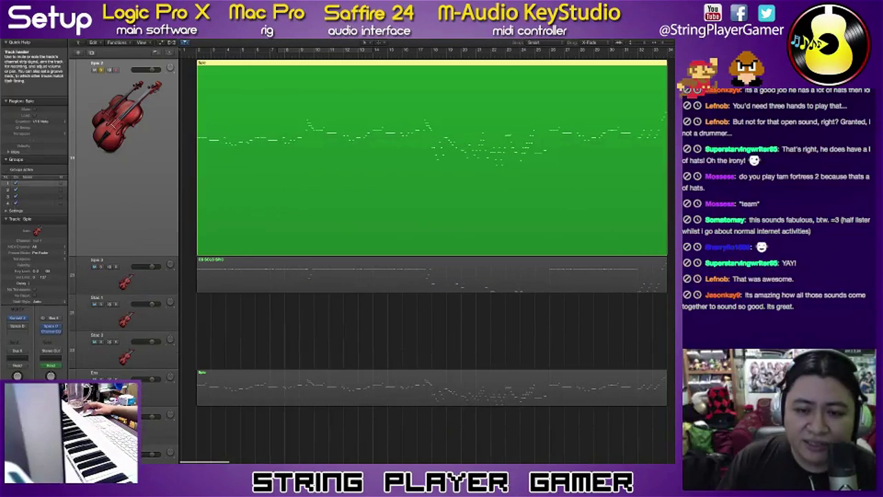
key(p)
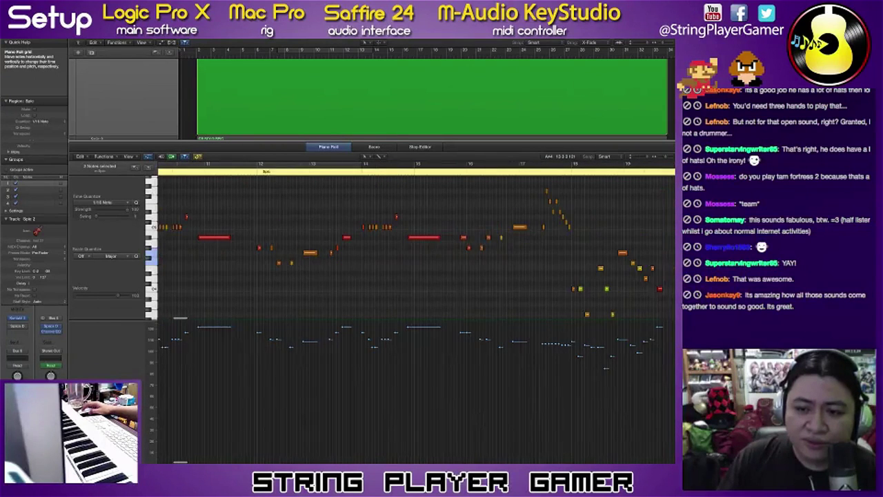
click(469, 190)
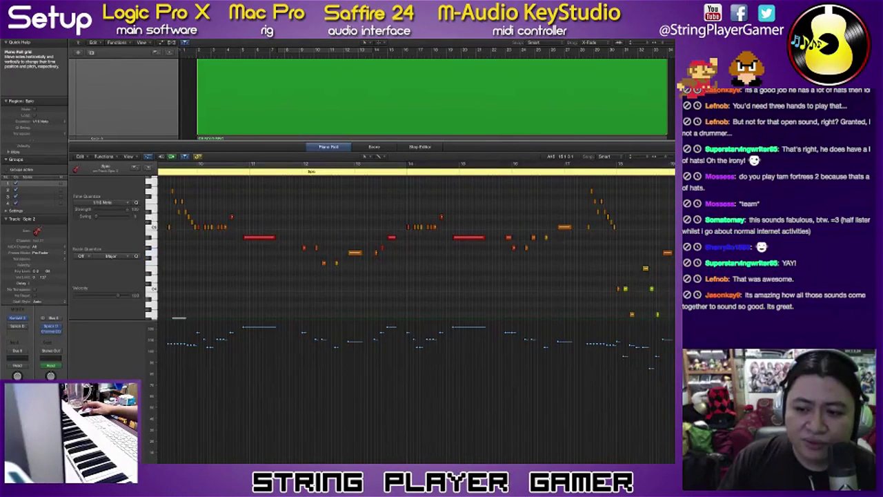
scroll(468, 196, left, 3)
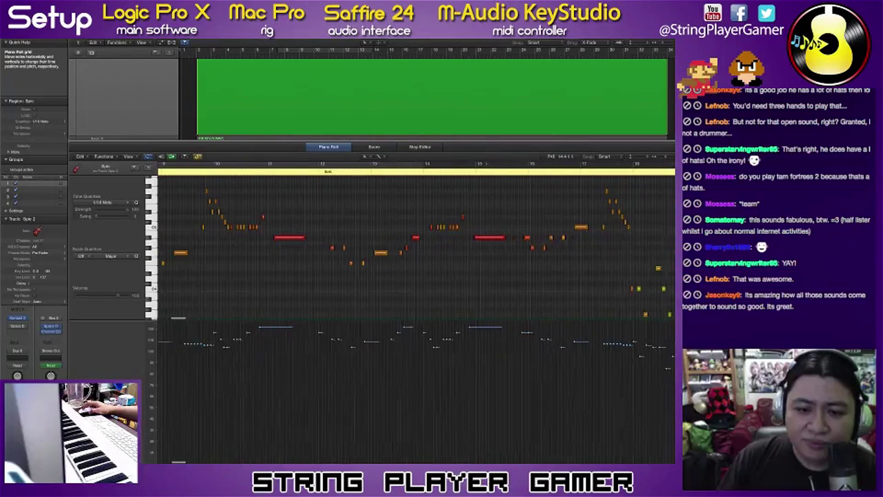
drag(206, 186, 276, 237)
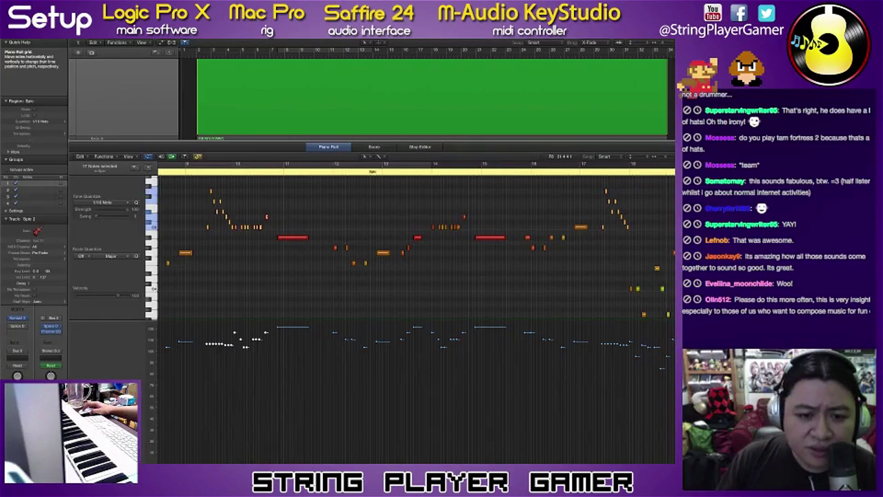
drag(235, 215, 275, 242)
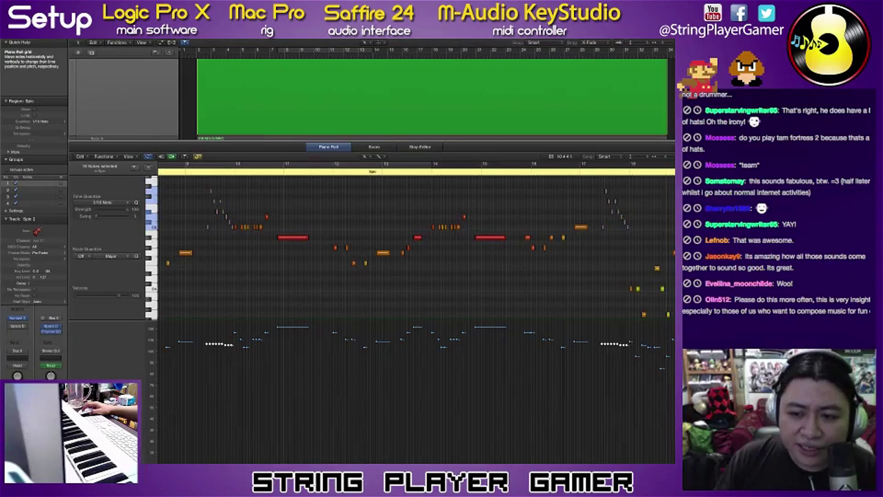
Step: Delete the original melody notes from bar 10 through the sustained note at bar 17, keeping the muted runs
drag(238, 206, 586, 276)
key(Delete)
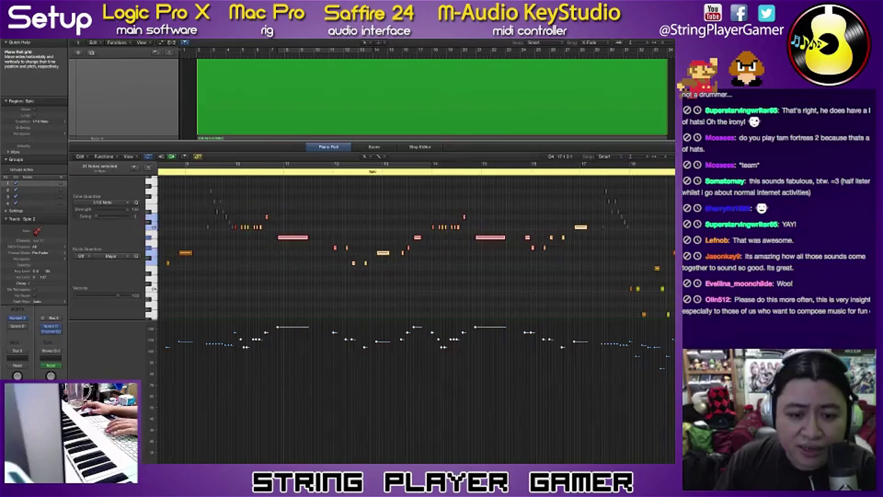
click(236, 227)
key(Delete)
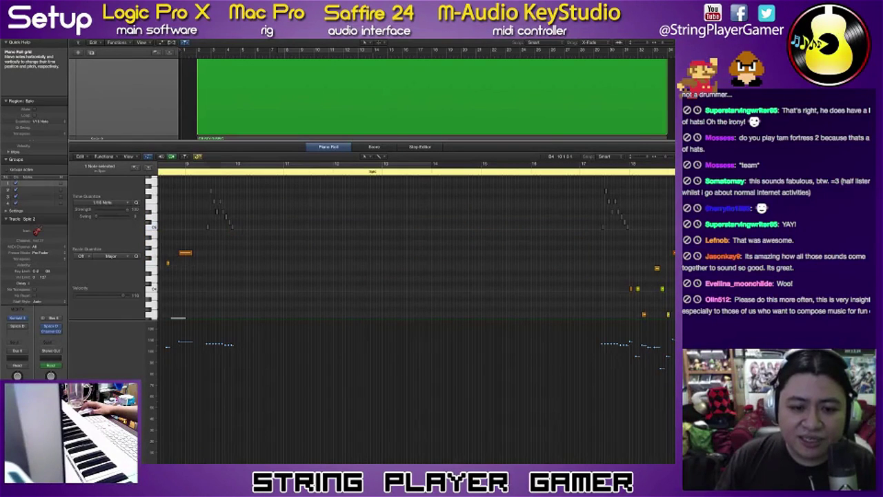
Step: Copy the harmony notes of bars 2 to 9 so the duplicate starts at bar 10, and close the note editor
scroll(235, 231, left, 10)
drag(195, 238, 557, 288)
scroll(414, 276, right, 4)
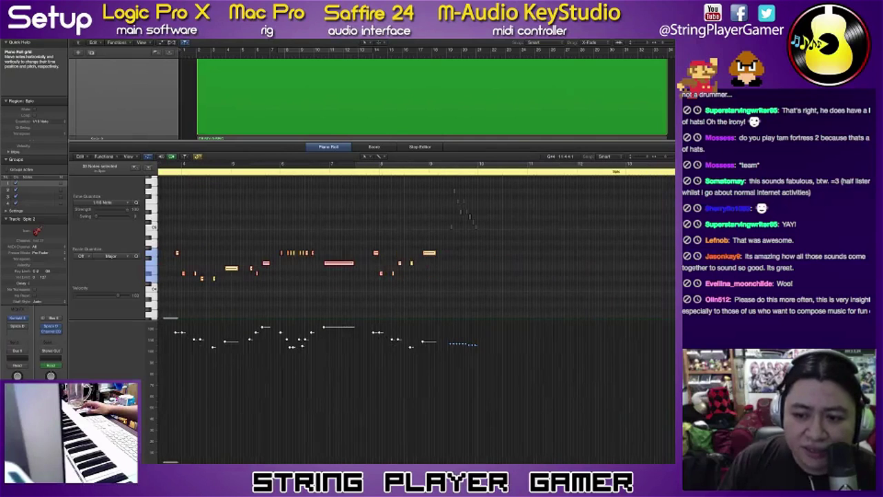
scroll(476, 234, left, 3)
key(super+Left)
scroll(414, 253, right, 3)
drag(230, 252, 477, 252)
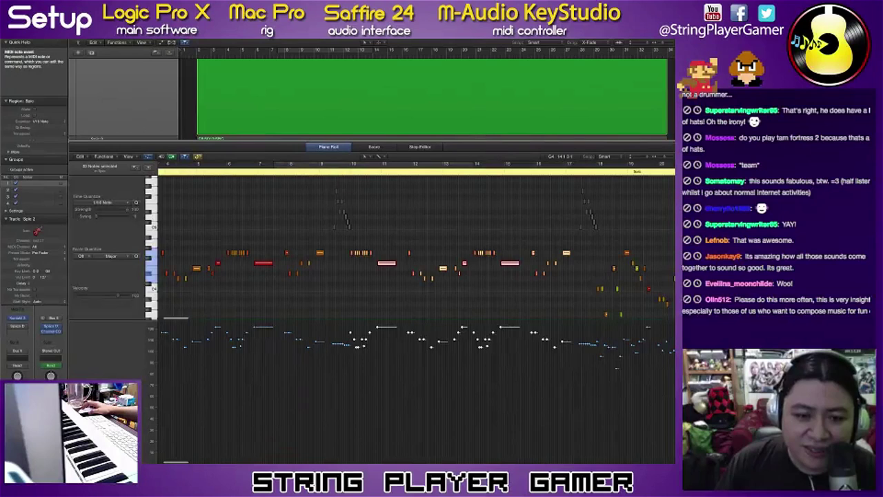
scroll(414, 276, left, 4)
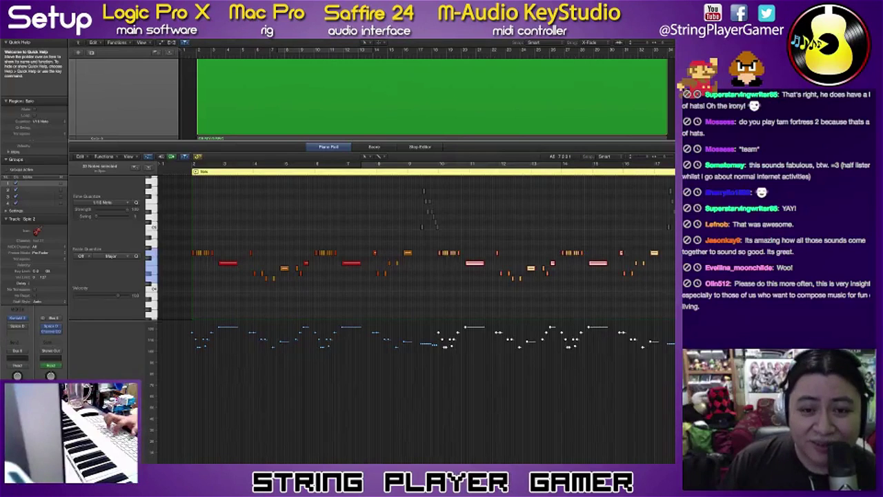
key(p)
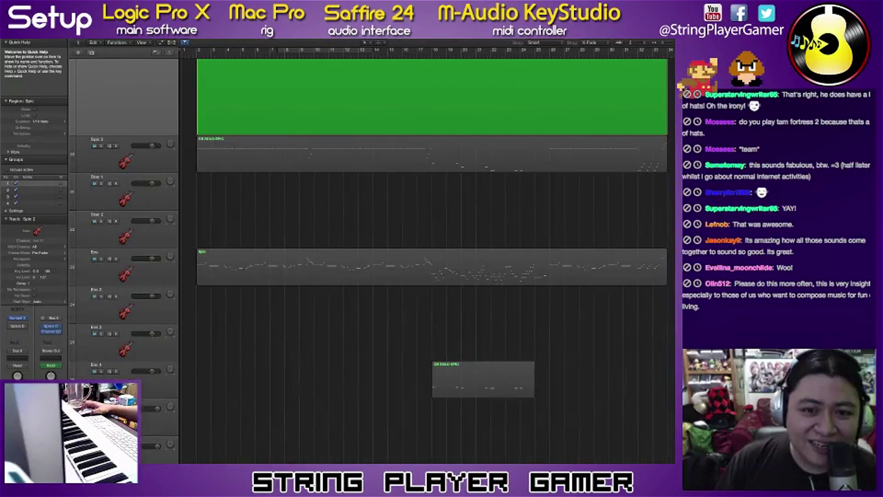
scroll(427, 255, down, 5)
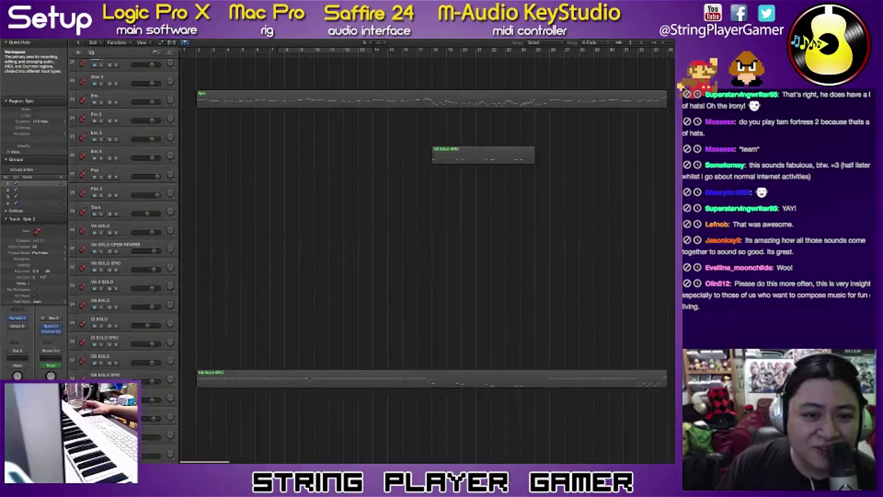
key(z)
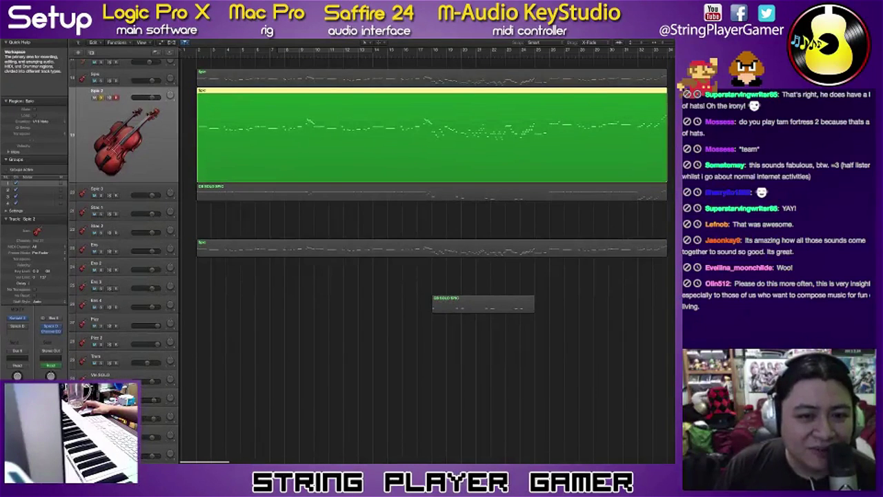
key(z)
scroll(428, 255, up, 3)
scroll(428, 255, down, 5)
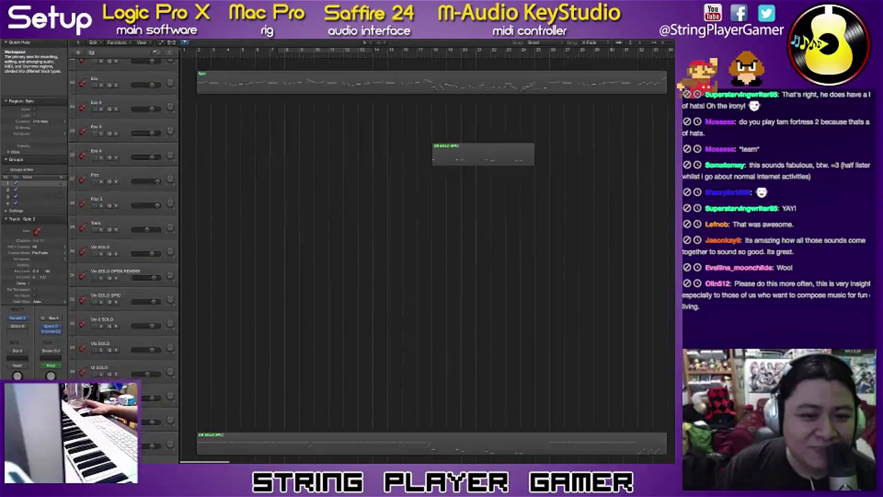
key(z)
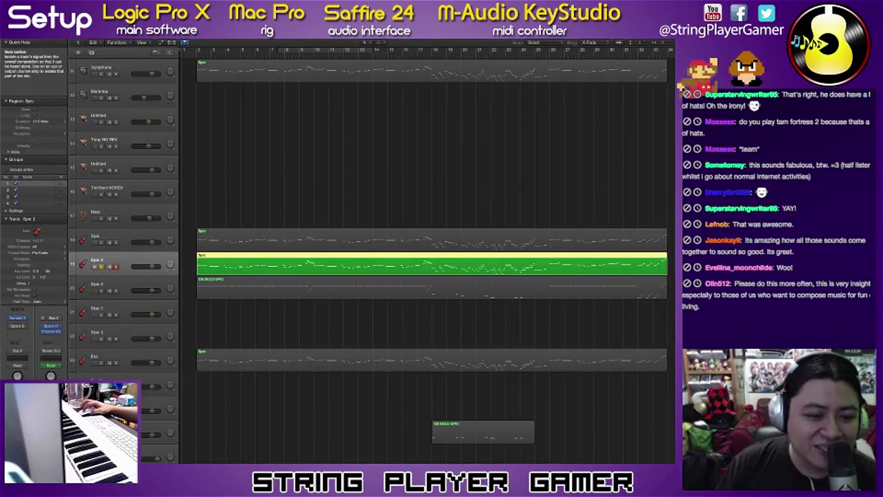
click(100, 267)
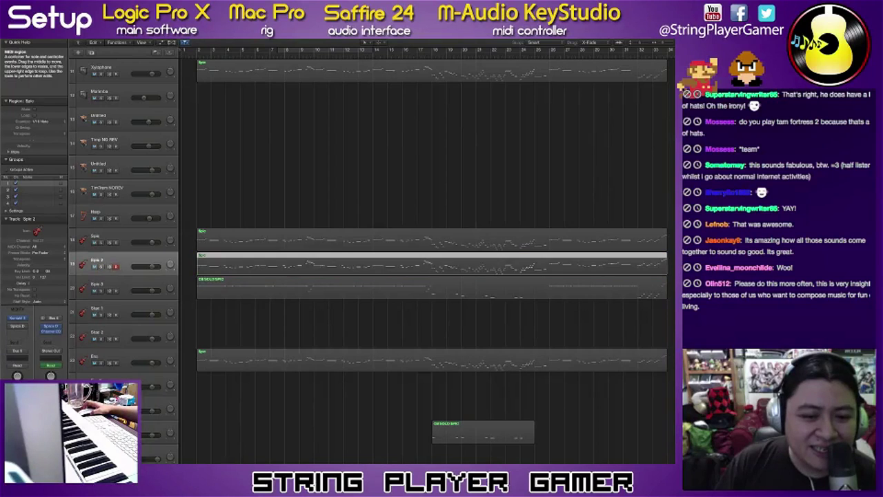
key(super+Up)
key(super+Up)
key(super+Up)
key(super+Up)
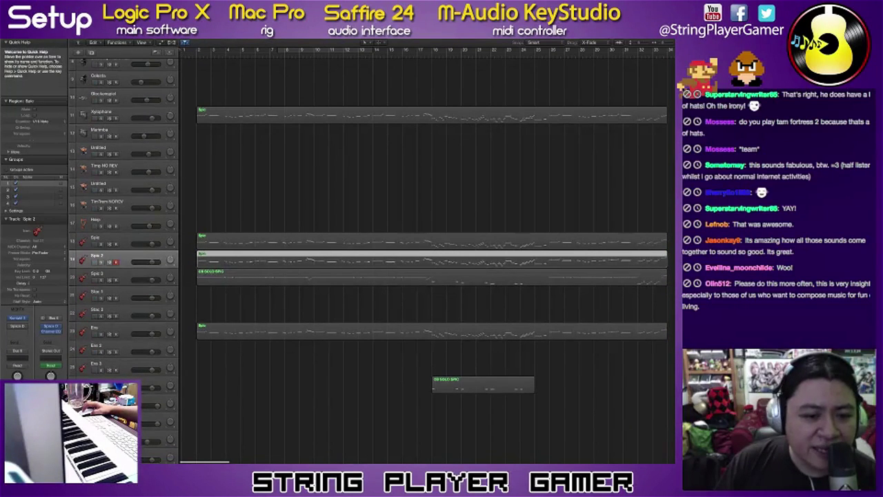
click(100, 262)
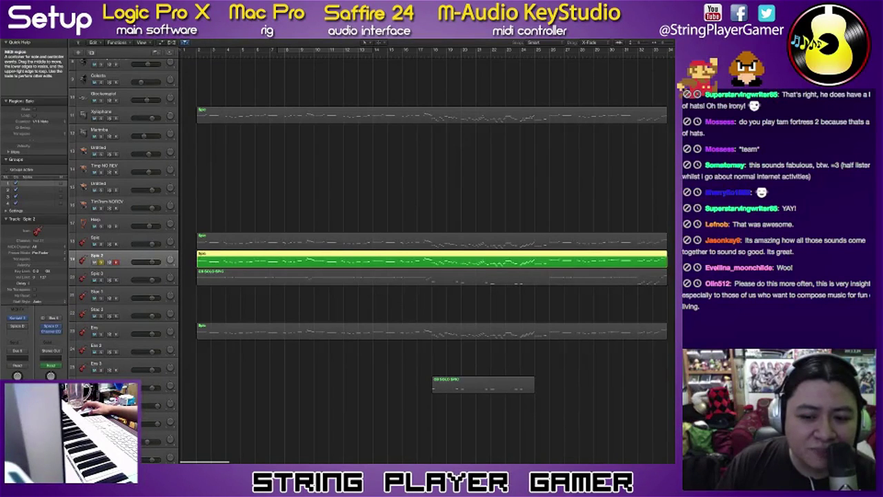
key(alt+Left)
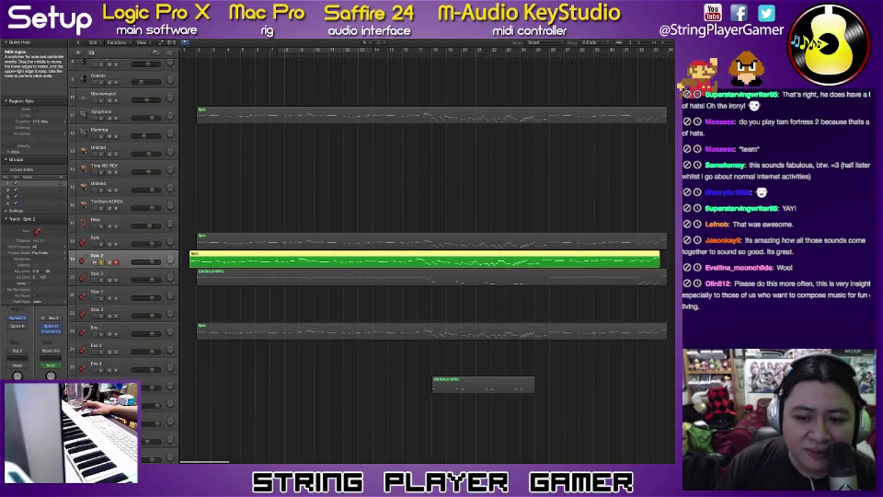
key(alt+Right)
Step: Split the Spic 2 region at bar 18 and copy its first part to the Ens 2 track
click(433, 261)
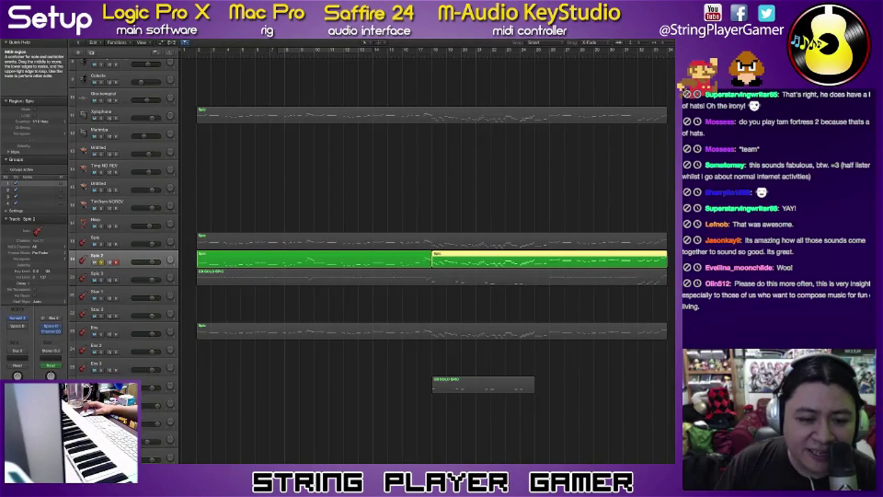
key(Left)
drag(407, 261, 407, 351)
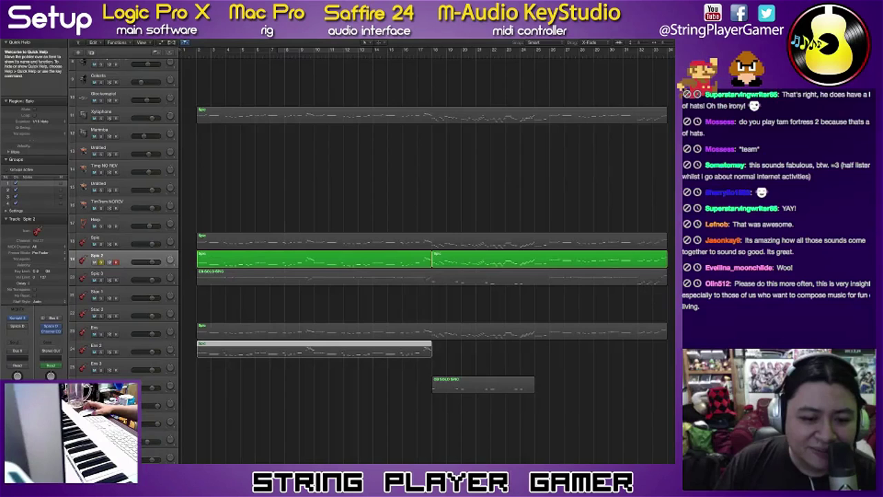
Step: Turn off solo on the Spic 2 track and mute the active Megaman OST title reference audio
key(s)
scroll(407, 350, down, 1)
scroll(428, 256, down, 15)
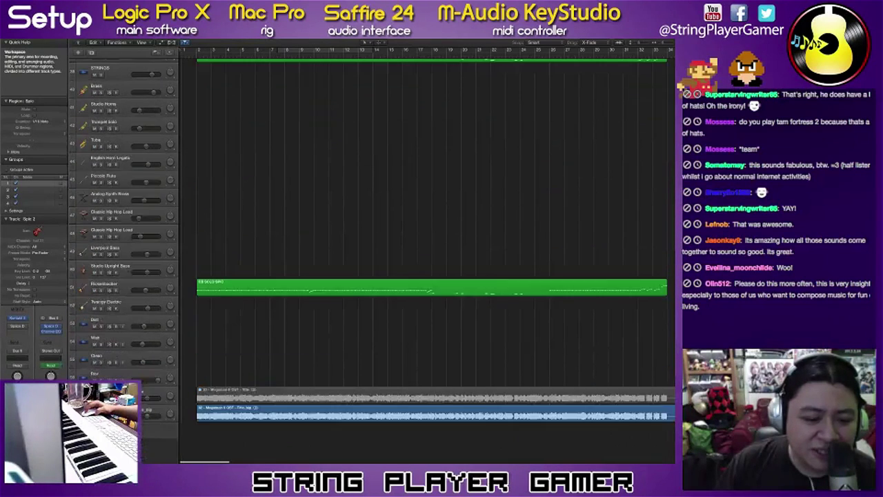
click(94, 441)
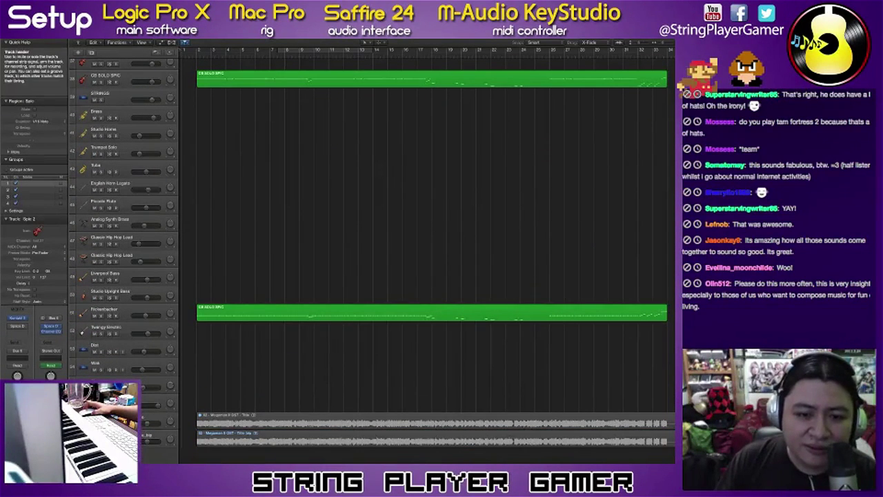
Step: Play the full arrangement to hear the Spic 2 and Ens 2 harmony with the other parts
key(space)
scroll(427, 256, up, 7)
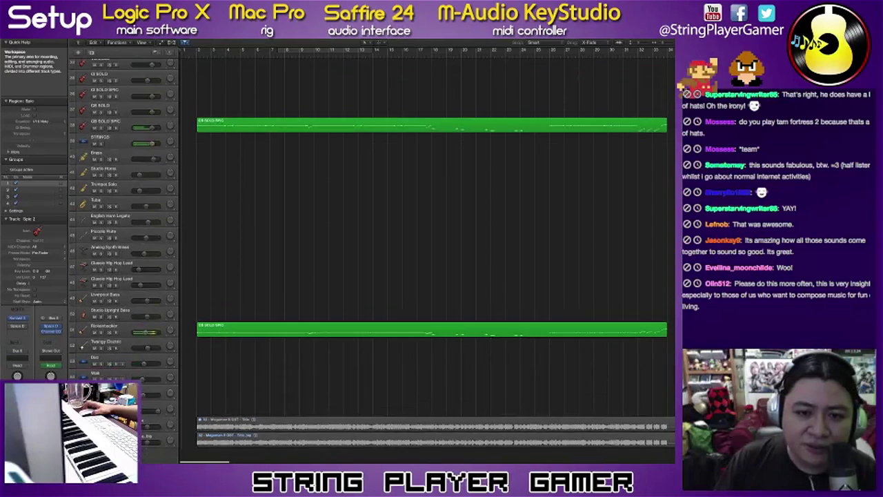
scroll(428, 255, up, 5)
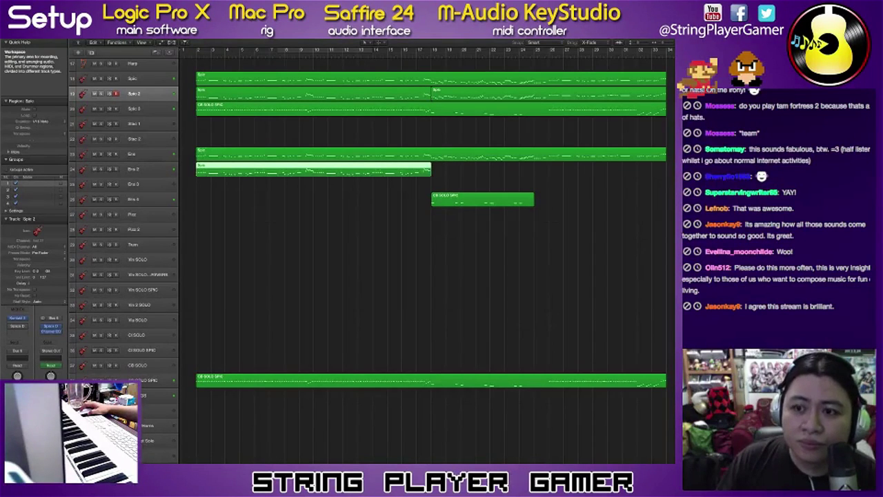
key(super+Left)
key(super+Left)
key(super+Left)
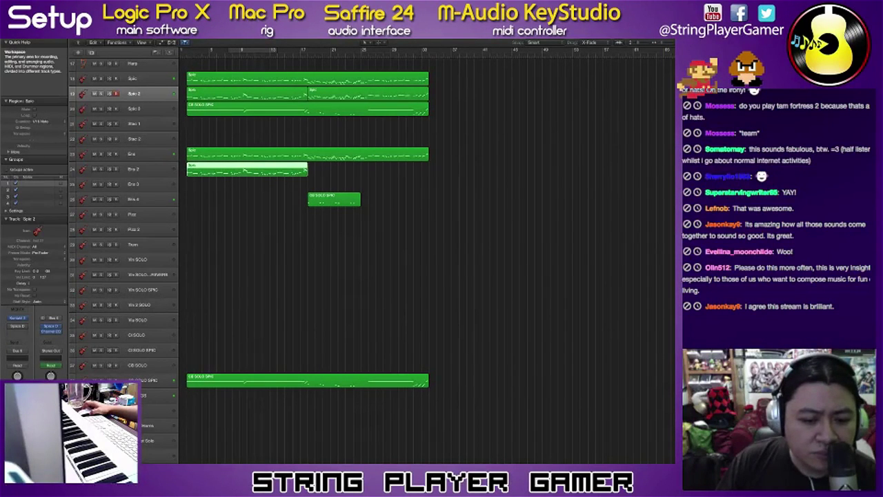
Step: Solo the second Megaman II OST title reference audio track and listen to it while returning to the string tracks
scroll(373, 248, down, 10)
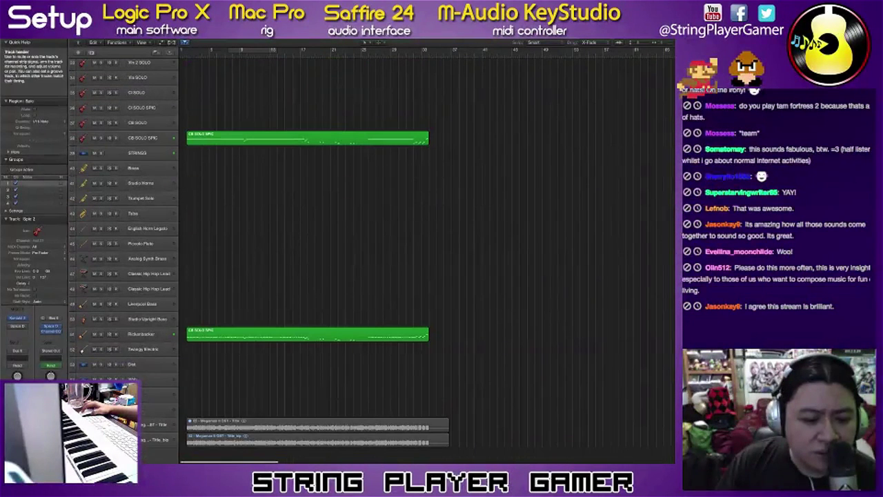
click(101, 440)
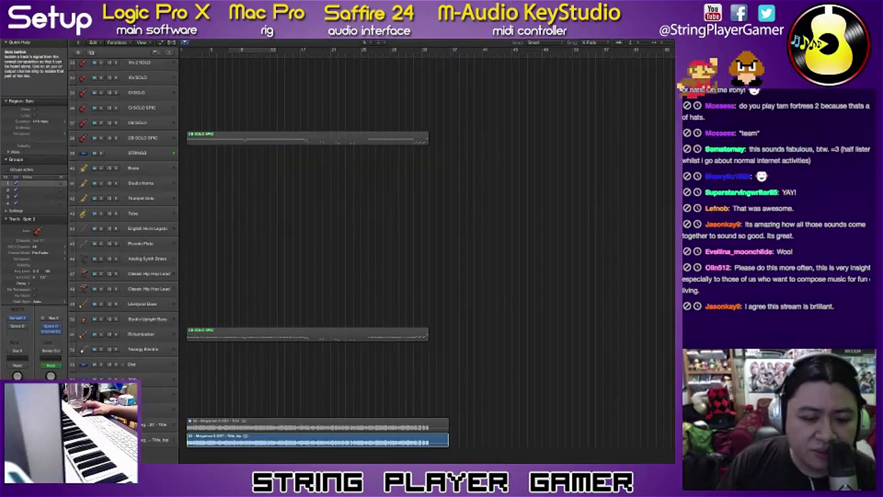
scroll(373, 249, up, 10)
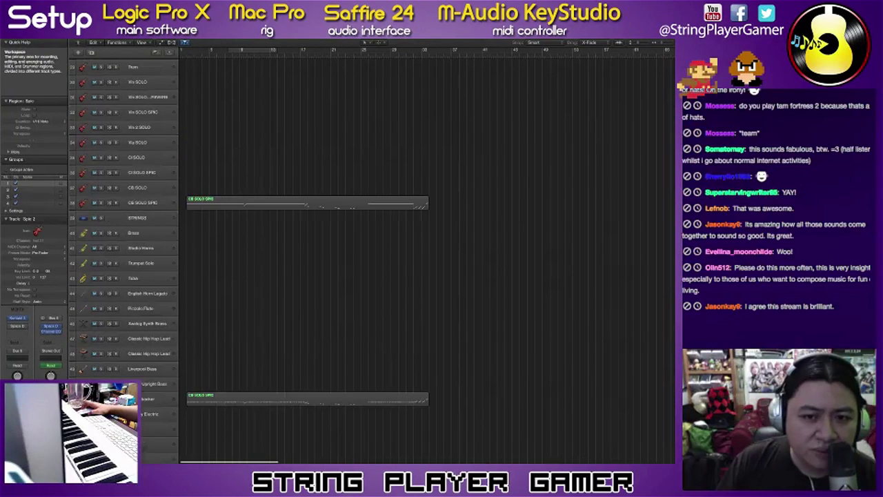
scroll(373, 249, up, 1)
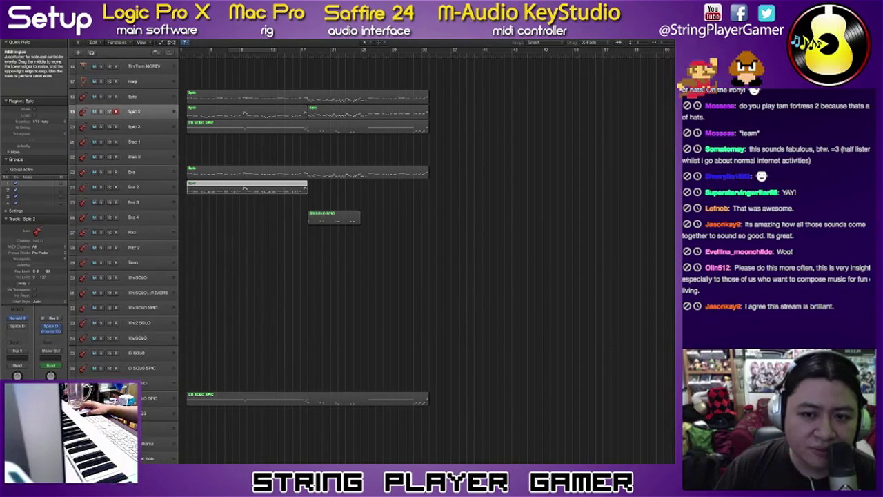
Step: Split the second Spic 2 region at bar 24, select its last part and solo the Spic 2 track
click(353, 111)
super+click(353, 112)
click(331, 112)
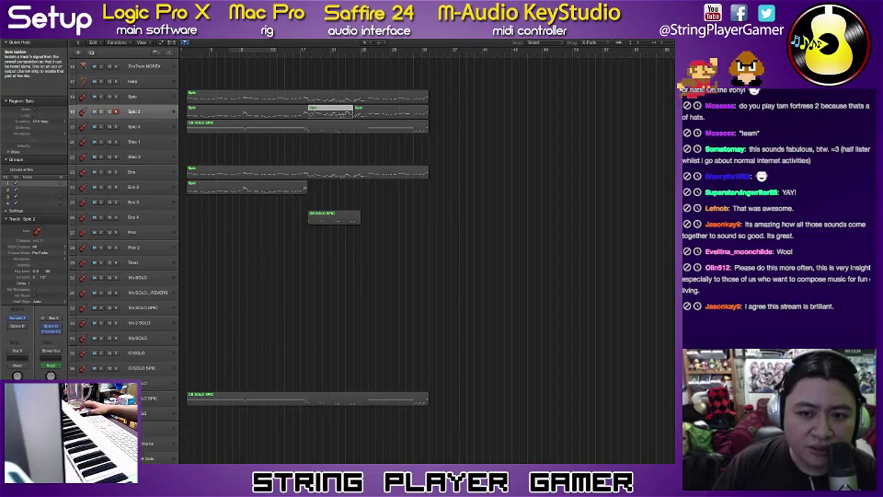
click(101, 112)
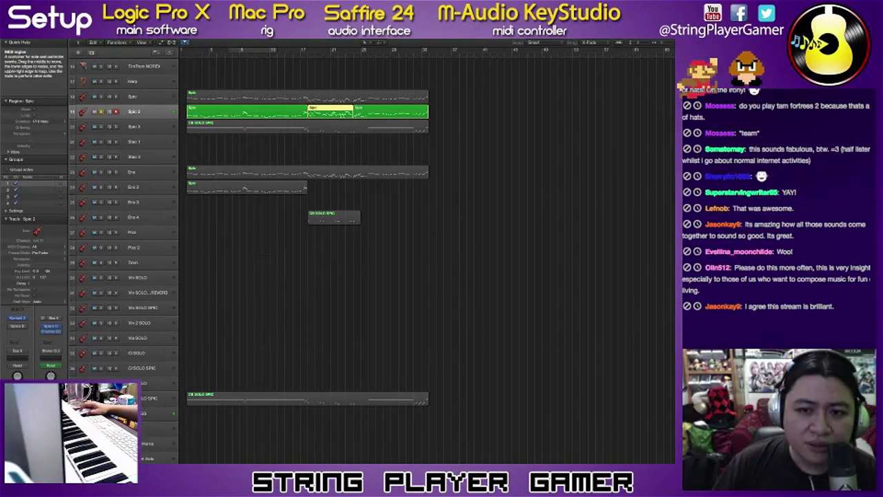
click(101, 111)
click(380, 112)
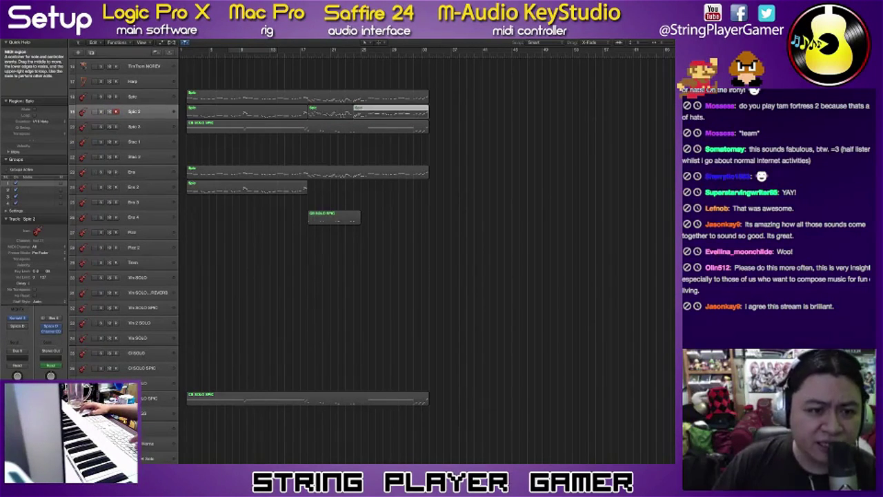
key(s)
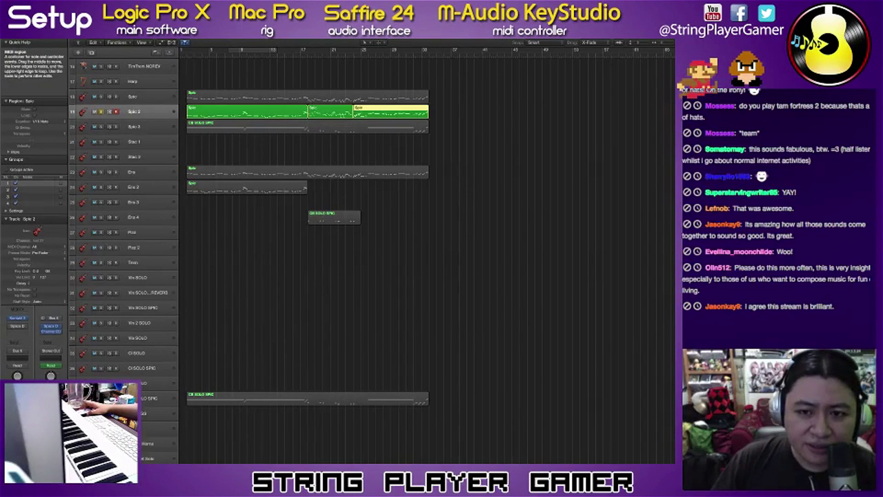
Step: Open the last Spic 2 region in the note editor and transpose all notes of bars 24 and 25 down together
scroll(380, 112, up, 5)
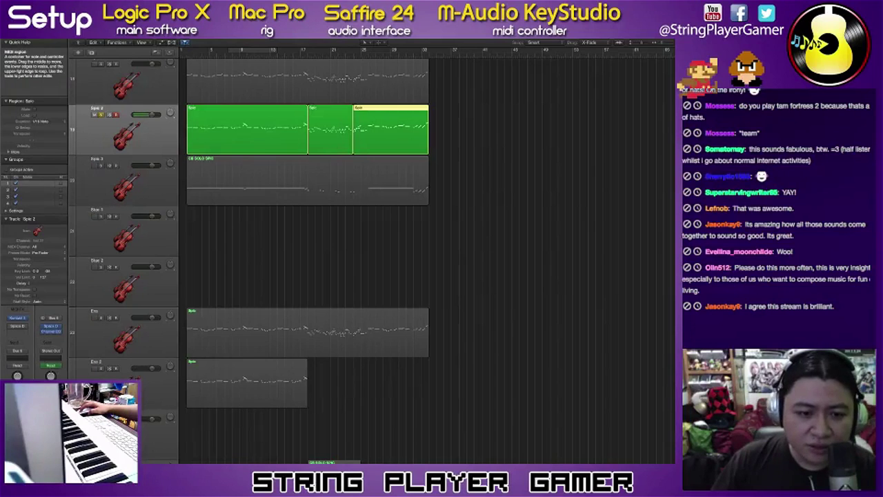
key(p)
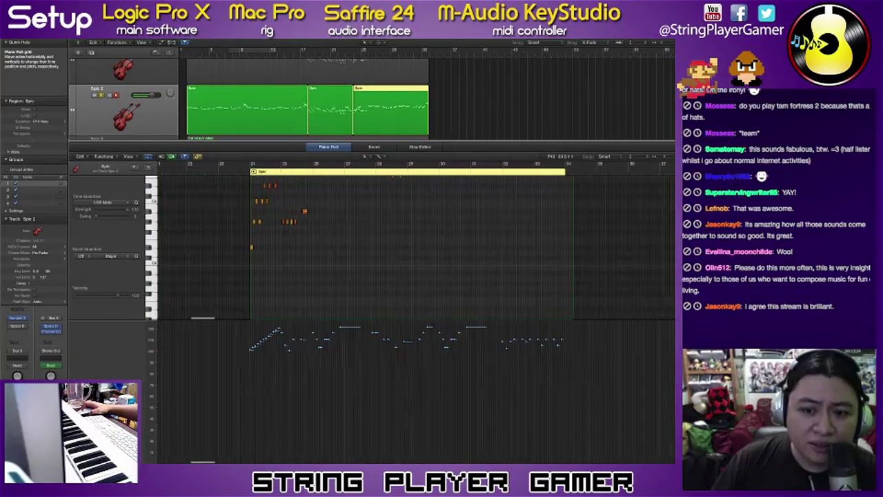
scroll(250, 233, up, 4)
scroll(253, 233, up, 5)
scroll(254, 234, down, 5)
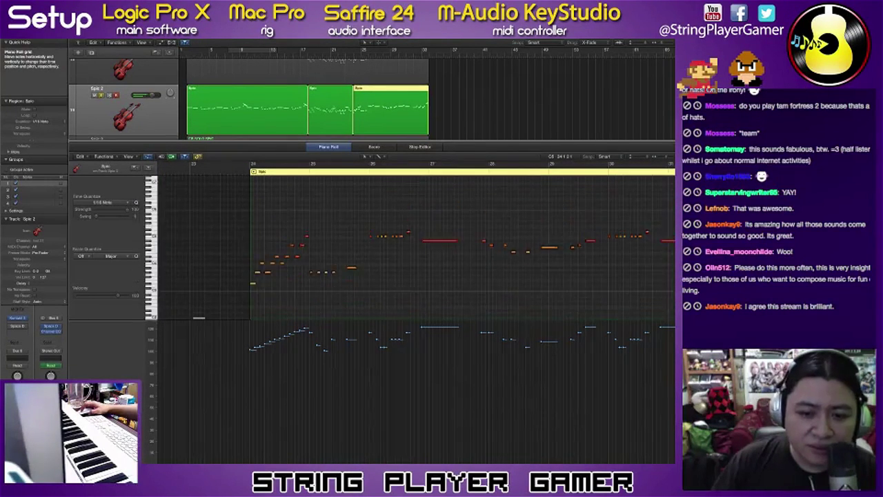
drag(254, 209, 246, 226)
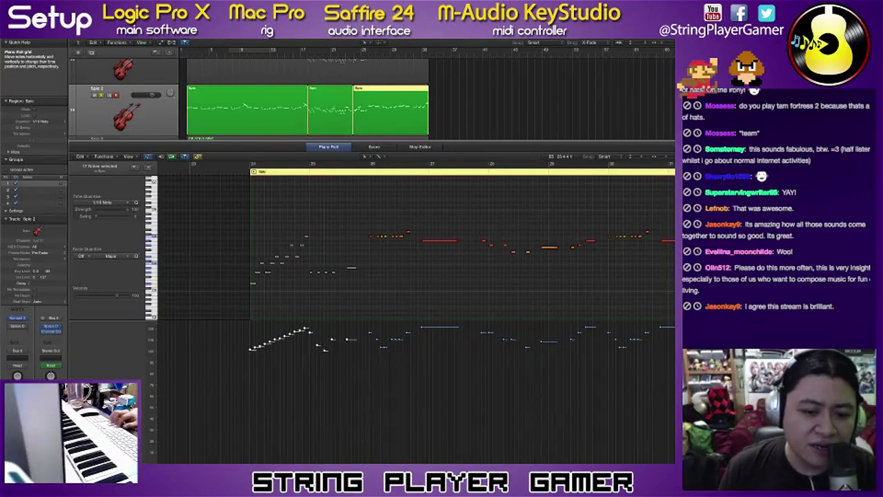
key(alt+Down)
key(alt+Down)
key(alt+Down)
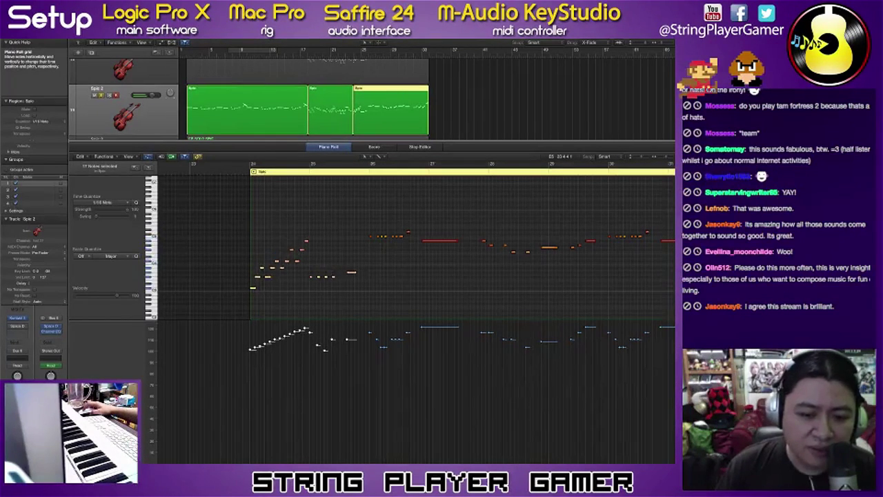
Step: Lower individual notes of the rising run in bar 24 and the long note in bar 25 further to fit the harmony
drag(356, 285, 283, 240)
key(alt+Down)
key(alt+Down)
key(alt+Down)
scroll(274, 261, up, 1)
key(alt+Down)
key(alt+Down)
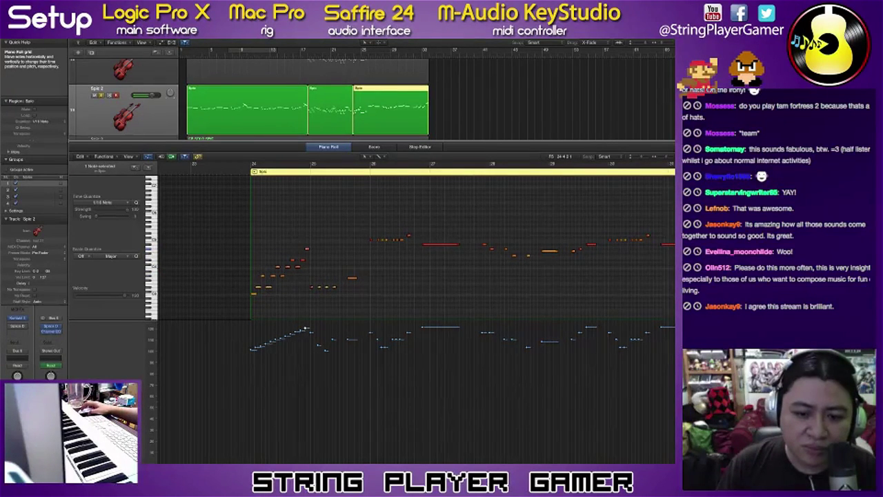
drag(343, 257, 358, 285)
key(alt+Down)
key(alt+Down)
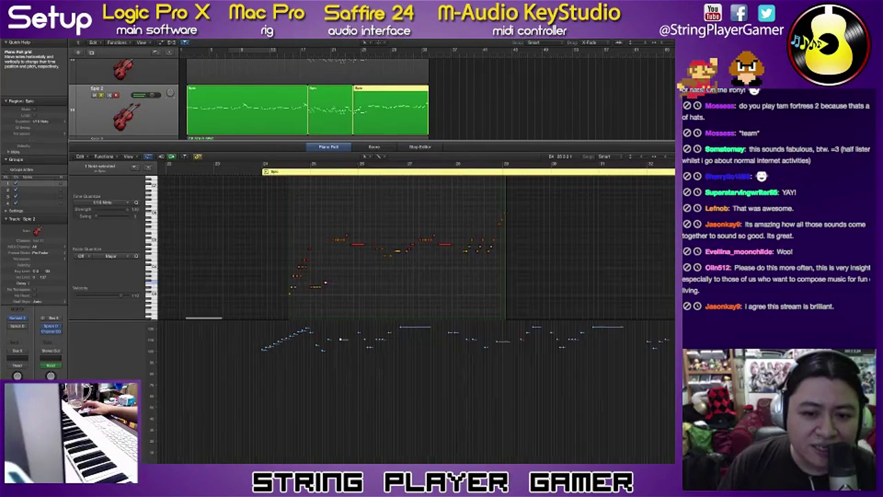
Step: Copy the harmony notes of bars 2 to 8 from the first Spic 2 region
key(super+Left)
key(super+Left)
key(super+Left)
key(super+Left)
key(super+Left)
key(super+Left)
key(super+Right)
key(super+Right)
key(super+Right)
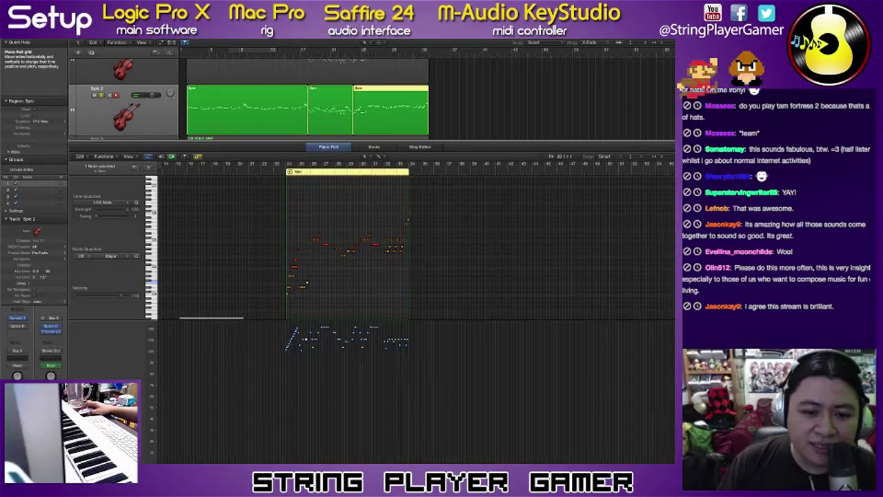
click(276, 110)
drag(175, 239, 261, 282)
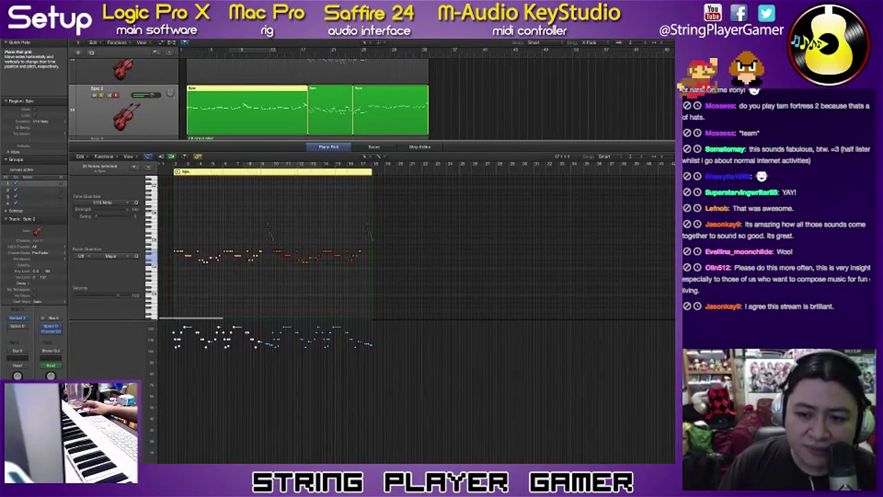
Step: Replace the melody notes of bars 26 to 31 in the last Spic 2 region with the copied harmony, removing the surplus notes in bar 32
click(385, 111)
scroll(456, 228, right, 5)
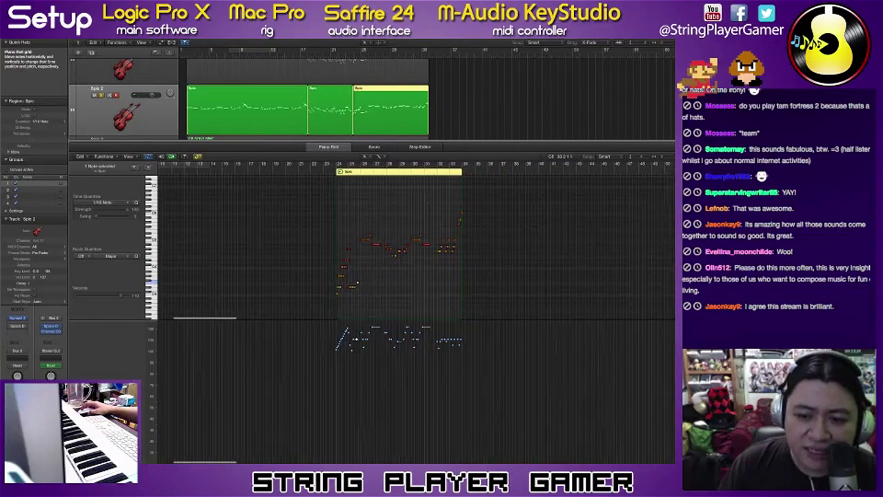
key(super+Right)
key(super+Right)
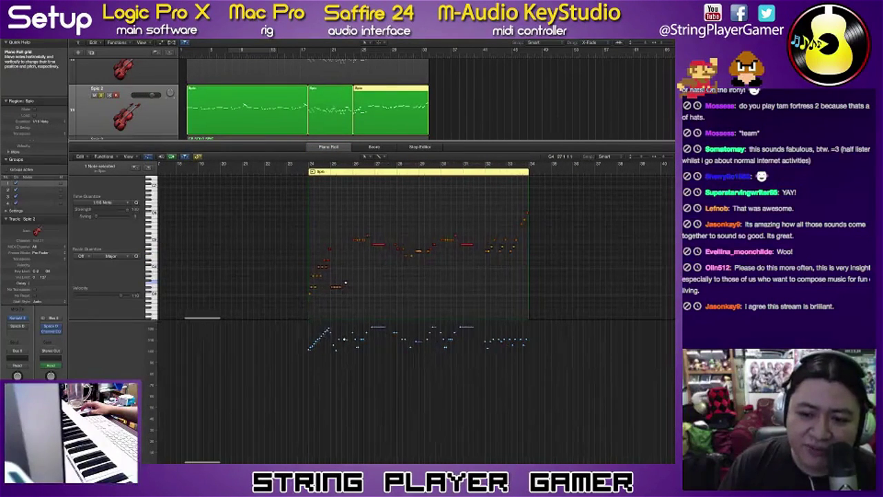
key(super+a)
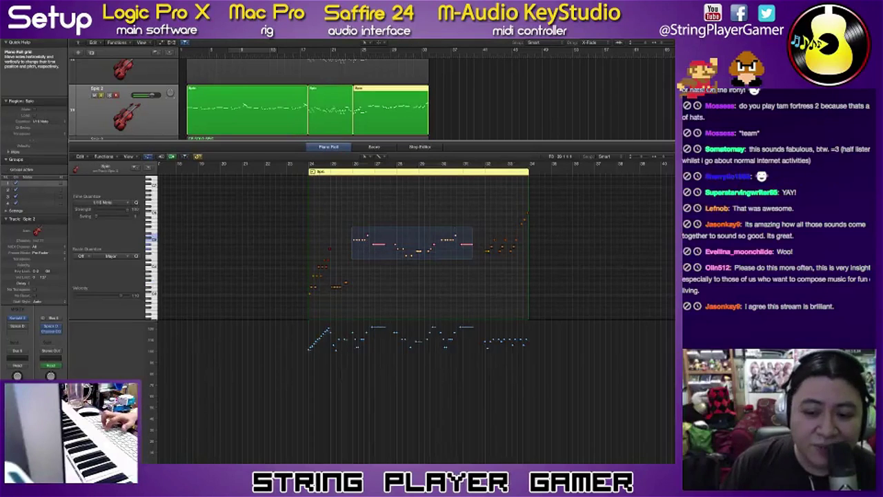
key(Delete)
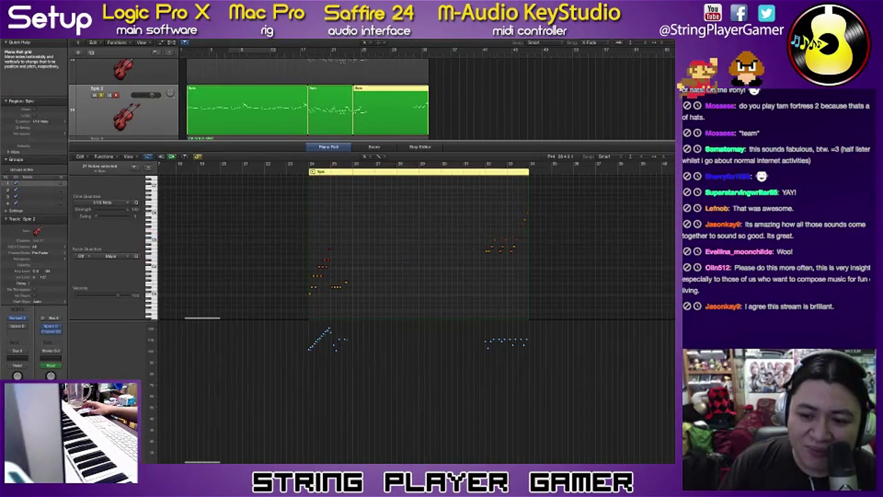
key(super+z)
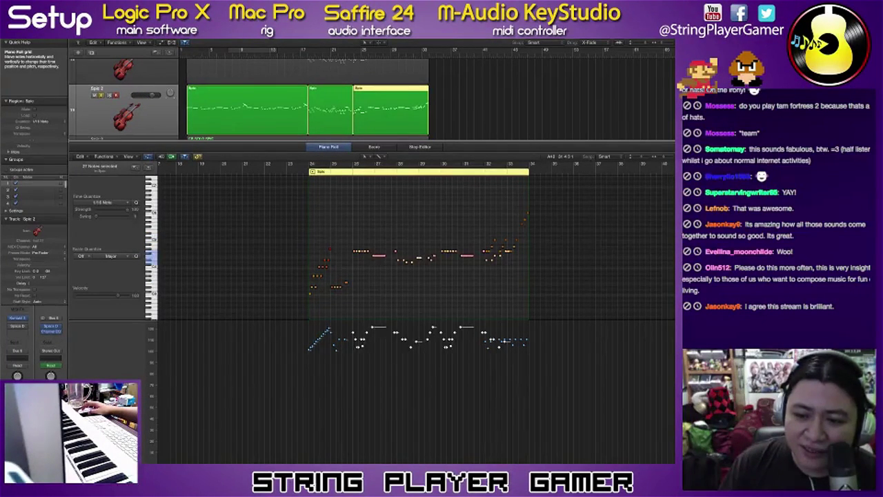
drag(472, 276, 354, 217)
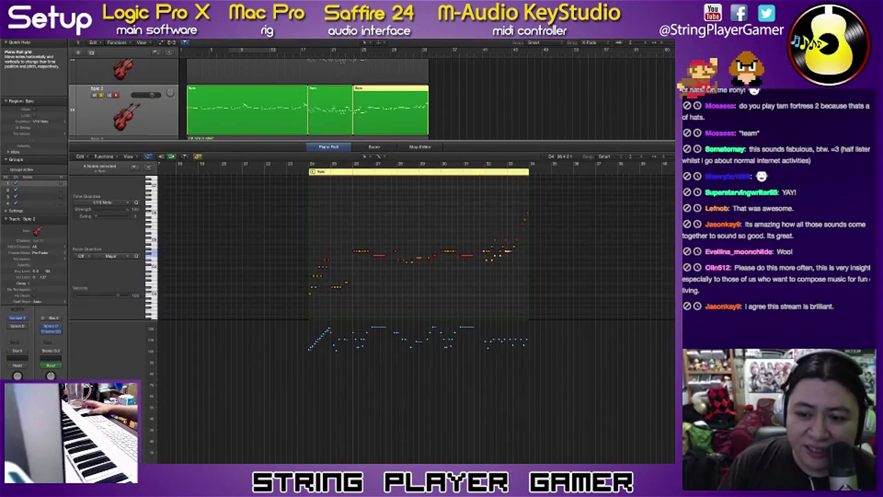
Step: Lower the notes of bars 32 and 33 at the region's end to form the harmony, and close the note editor
scroll(414, 248, right, 5)
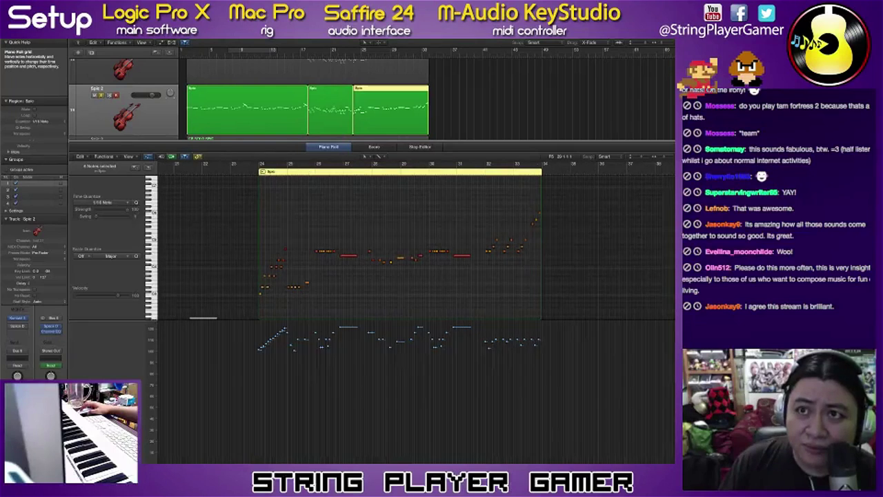
scroll(414, 248, right, 5)
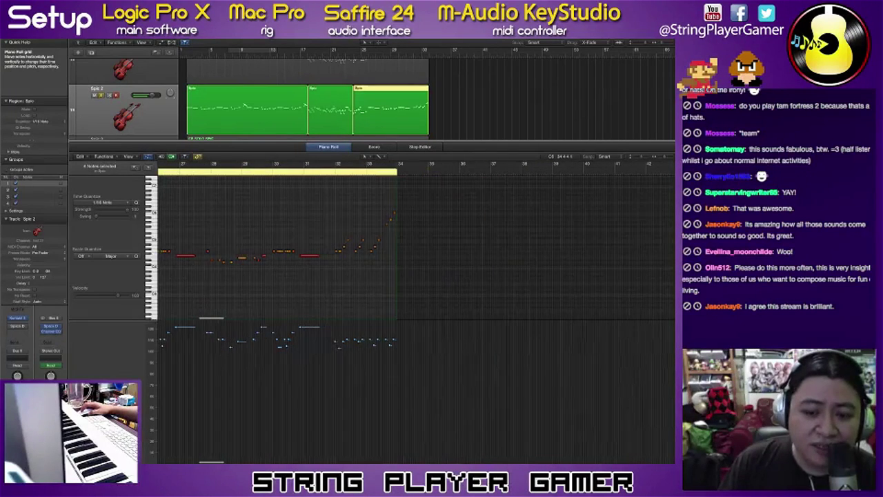
drag(332, 203, 407, 253)
key(alt+Down)
key(alt+Down)
key(alt+Down)
key(alt+Down)
key(alt+Down)
key(alt+Down)
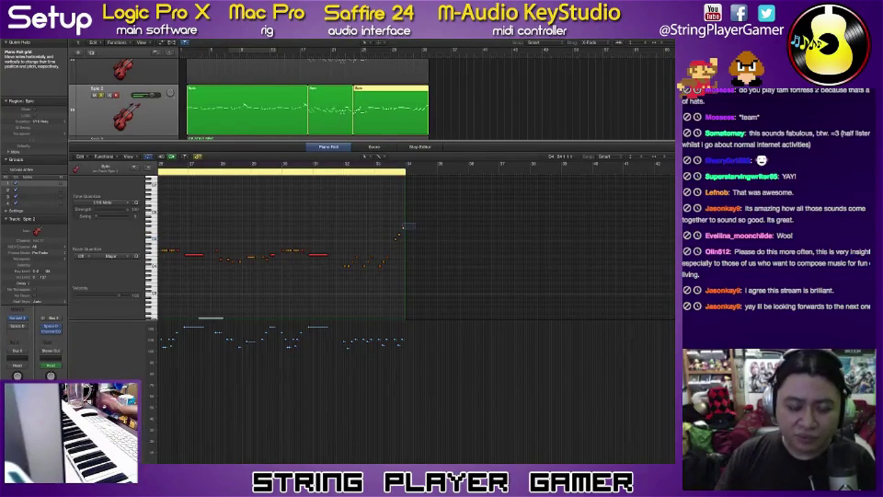
key(Return)
key(p)
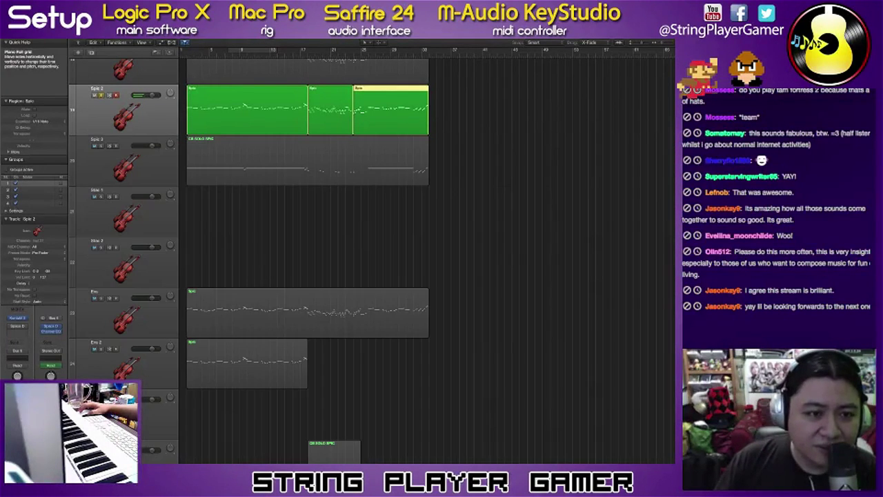
Step: Turn off the track solos and play the full arrangement from the beginning
scroll(307, 255, down, 15)
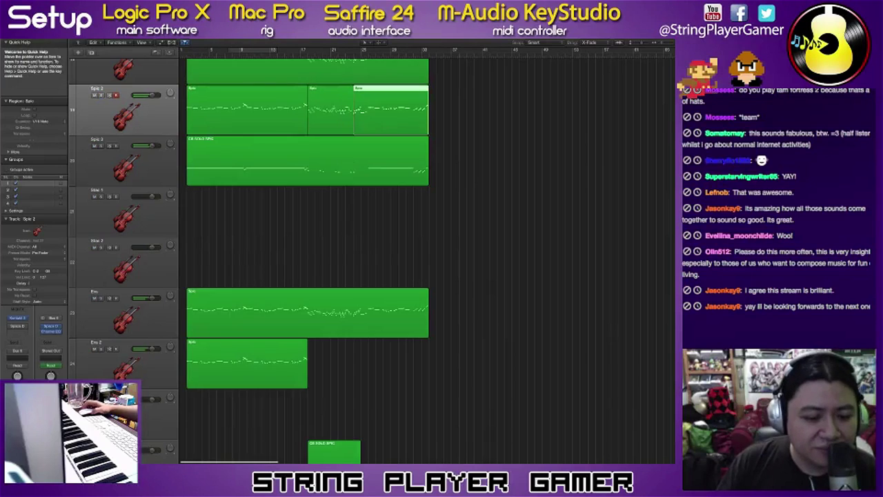
scroll(307, 255, down, 8)
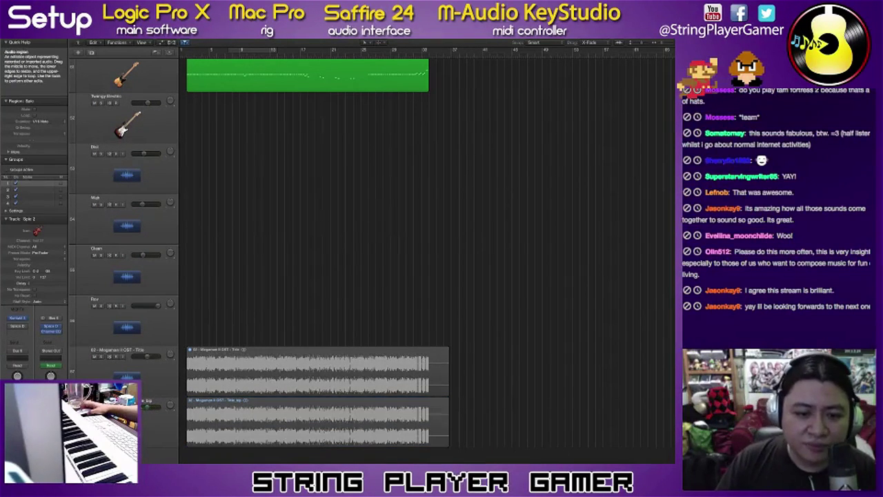
scroll(225, 266, down, 8)
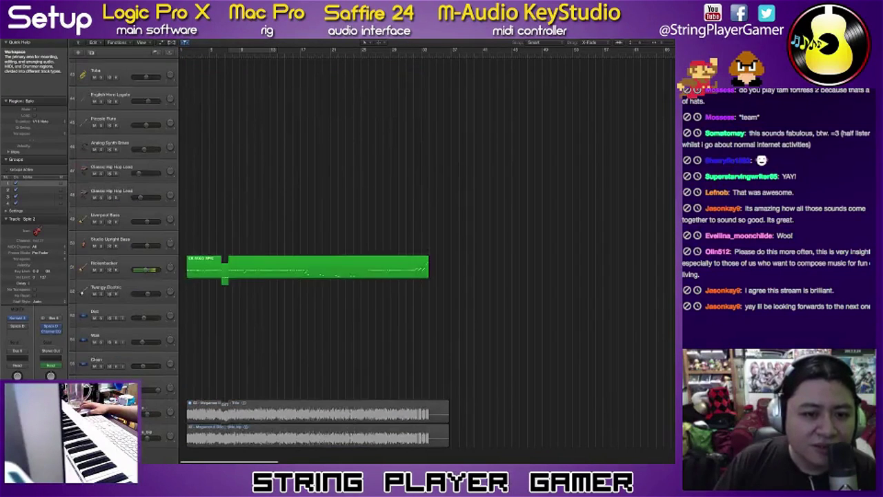
scroll(428, 256, up, 10)
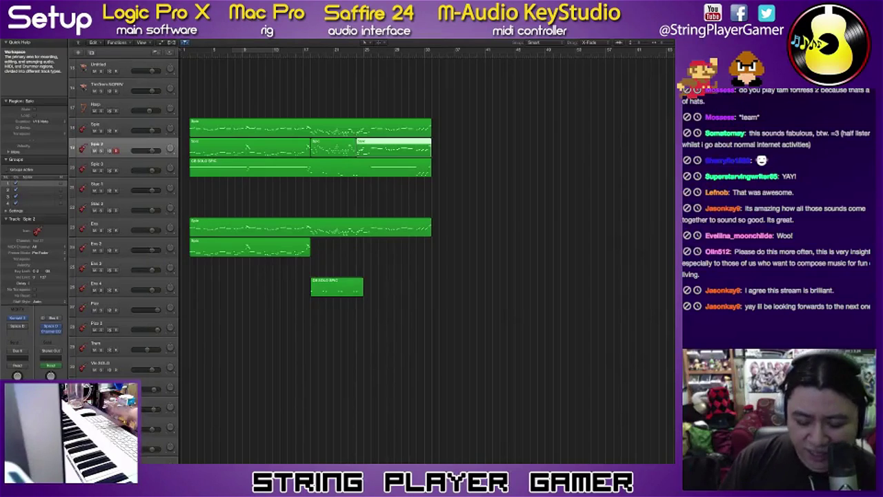
Step: Select the Ens and Ens 2 regions and open both together in the note editor
drag(331, 267, 293, 227)
key(p)
key(p)
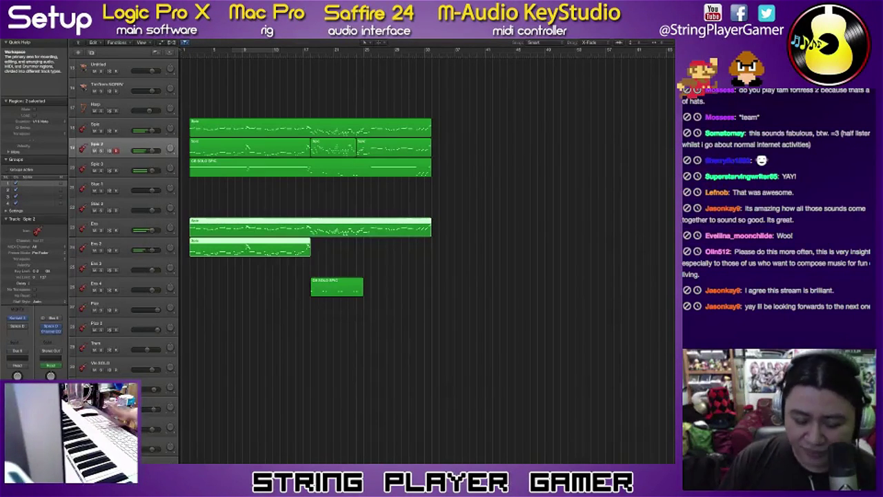
key(p)
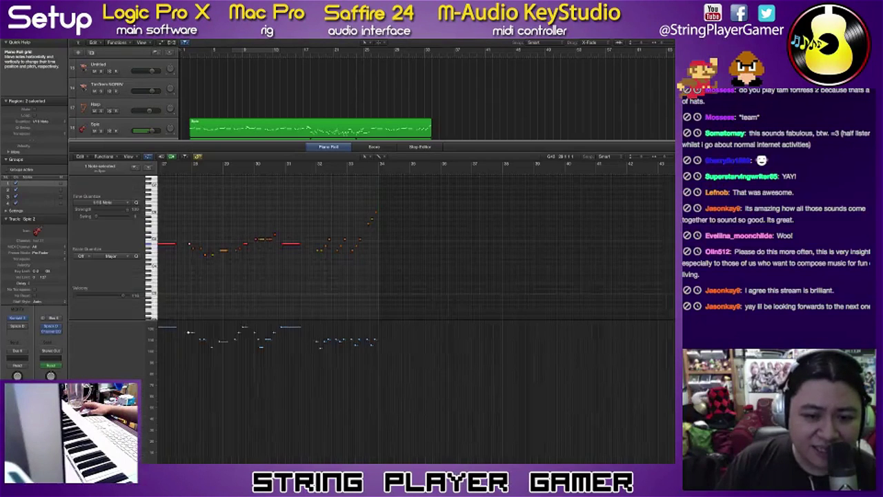
Step: Lengthen the high phrase-ending notes of bars 2, 6, 10, 14, 26 and 30 in both Ens parts
drag(216, 267, 212, 221)
drag(360, 271, 351, 228)
drag(217, 227, 212, 258)
scroll(310, 248, right, 3)
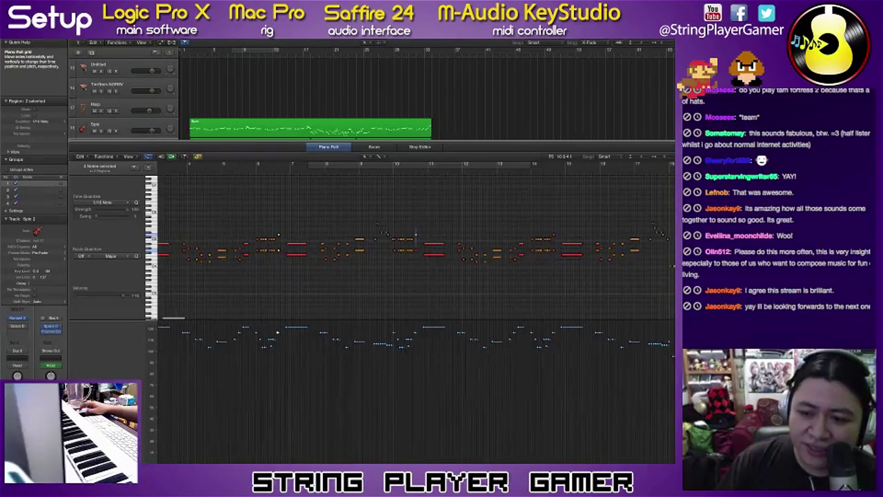
scroll(414, 311, right, 10)
scroll(414, 310, right, 2)
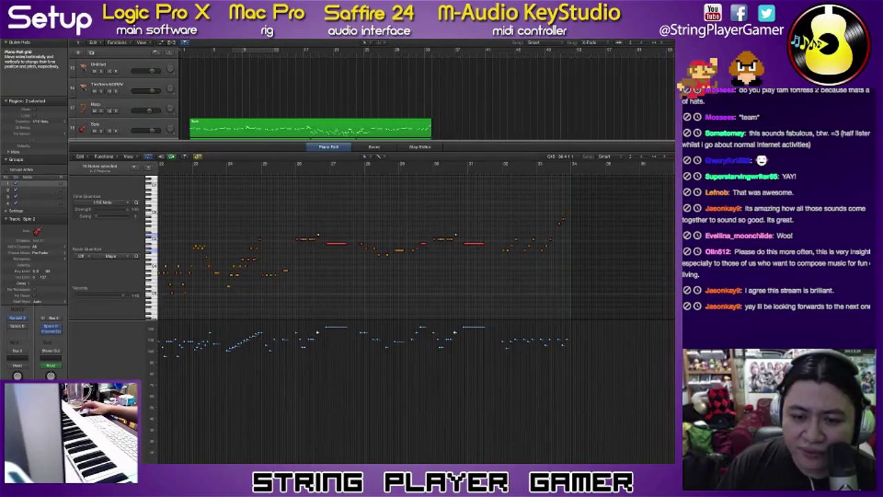
drag(457, 235, 461, 236)
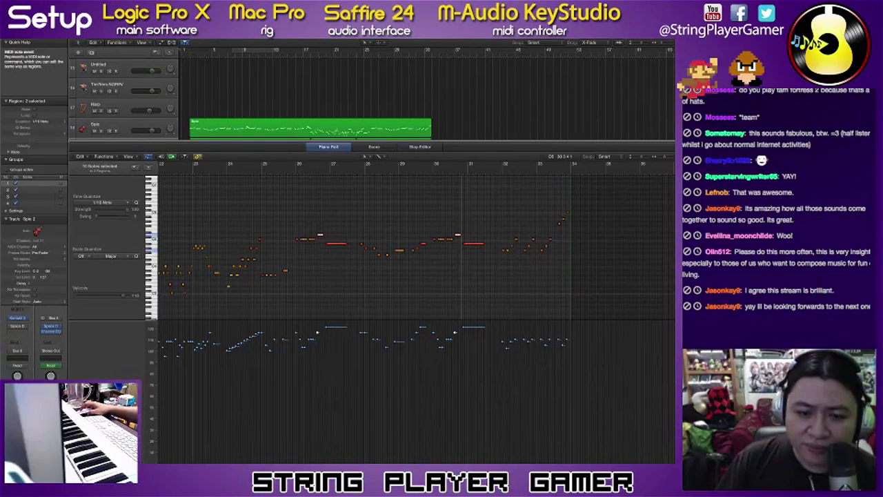
Step: Examine the phrase-ending notes and the long held notes across the opening bars of both Ens parts
scroll(464, 235, left, 12)
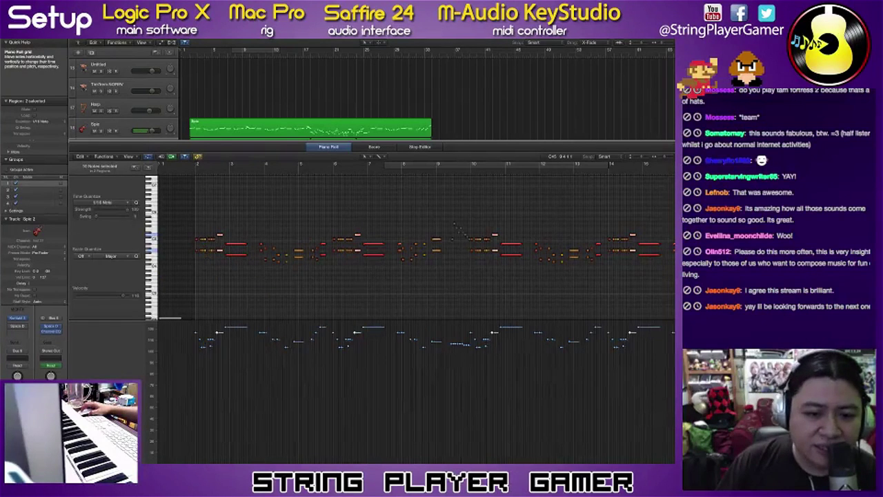
key(super+Right)
key(super+Right)
key(super+Right)
key(super+Right)
key(super+Right)
key(super+Right)
key(super+Right)
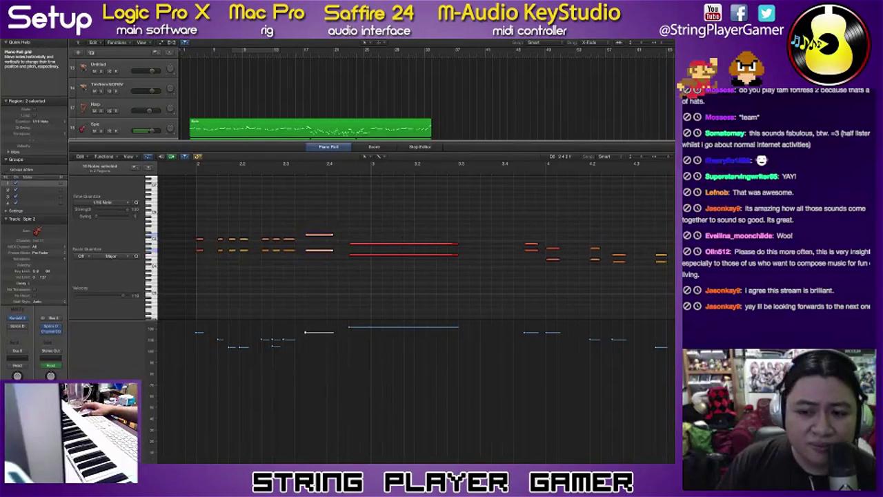
key(super+Left)
key(super+Left)
key(super+Left)
key(super+Left)
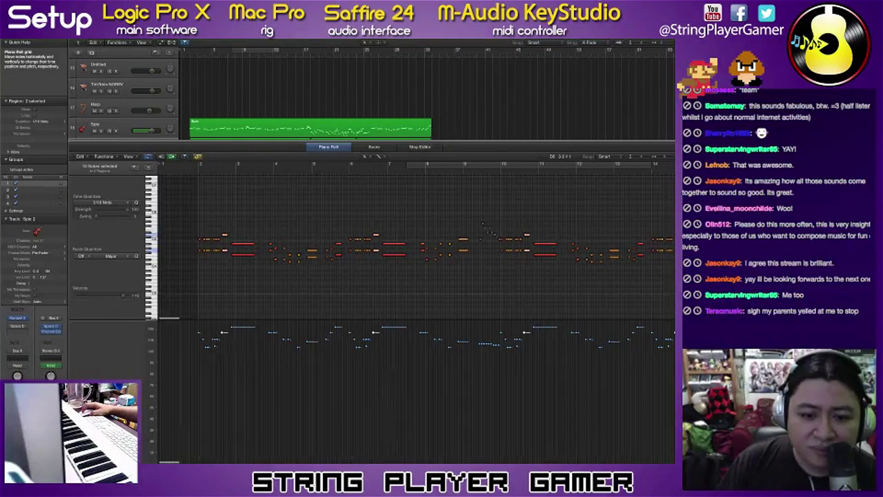
drag(253, 235, 256, 256)
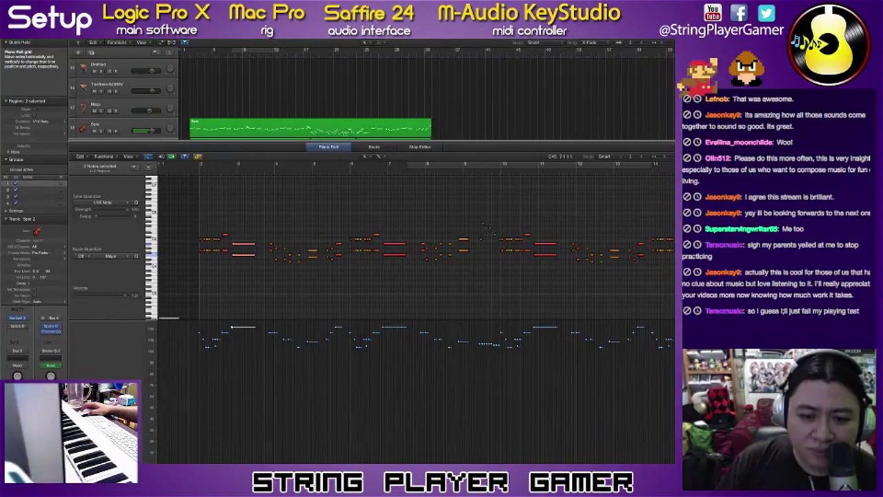
scroll(390, 237, right, 3)
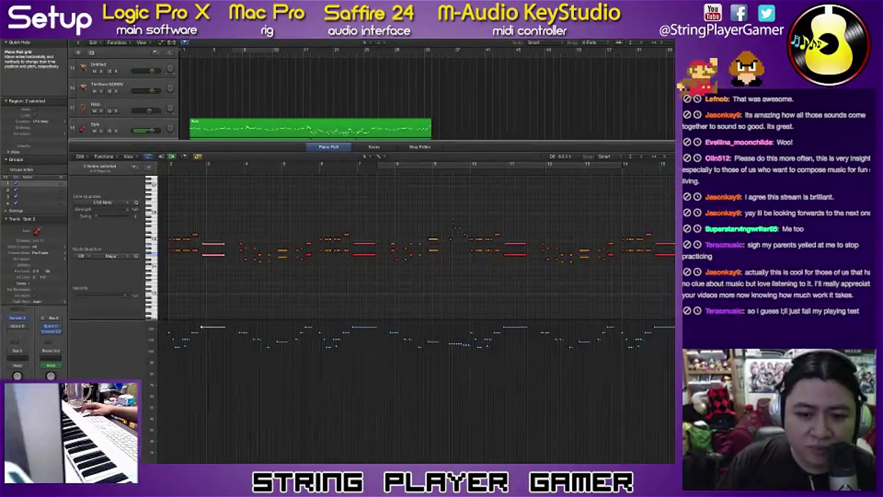
key(super+Left)
key(super+Left)
key(super+Left)
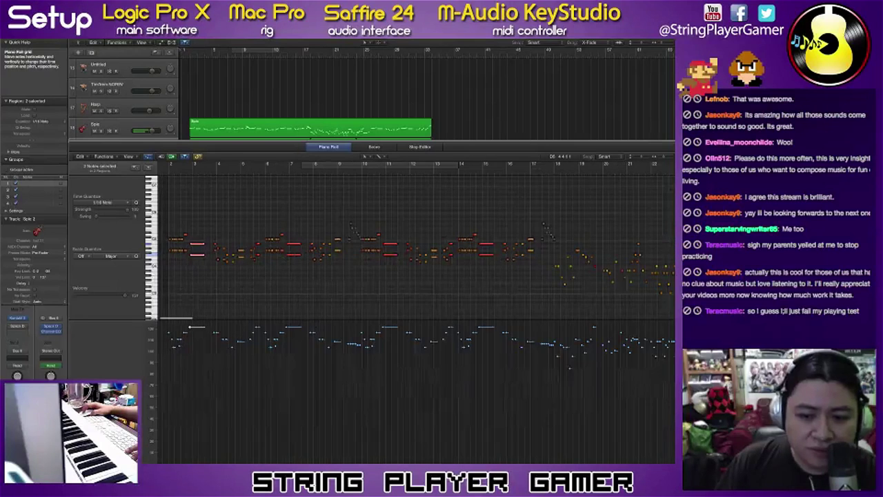
Step: Lengthen the short notes just before bars 4, 12 and 28 in both Ens parts
click(215, 243)
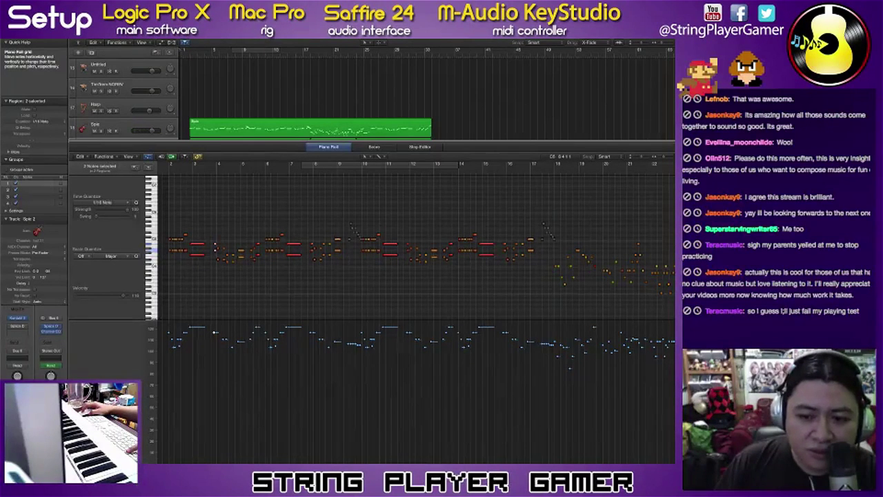
scroll(425, 252, right, 15)
scroll(425, 253, left, 1)
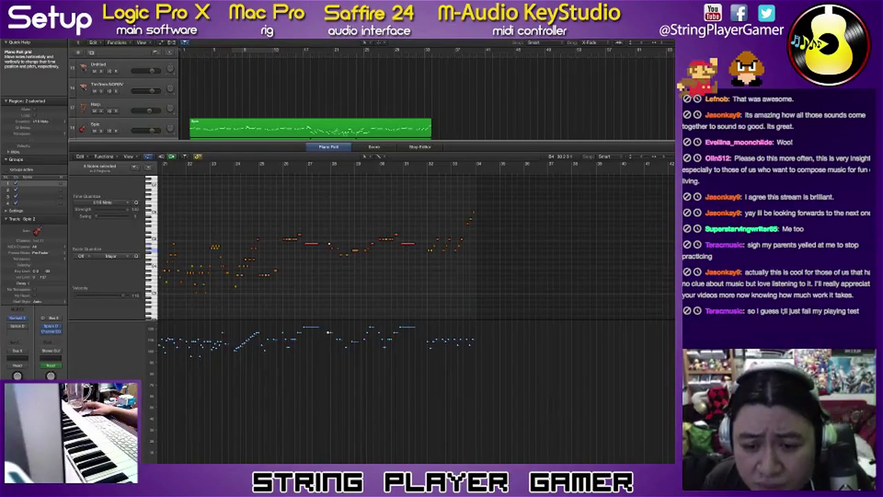
scroll(392, 242, up, 8)
scroll(392, 241, left, 3)
scroll(392, 249, left, 20)
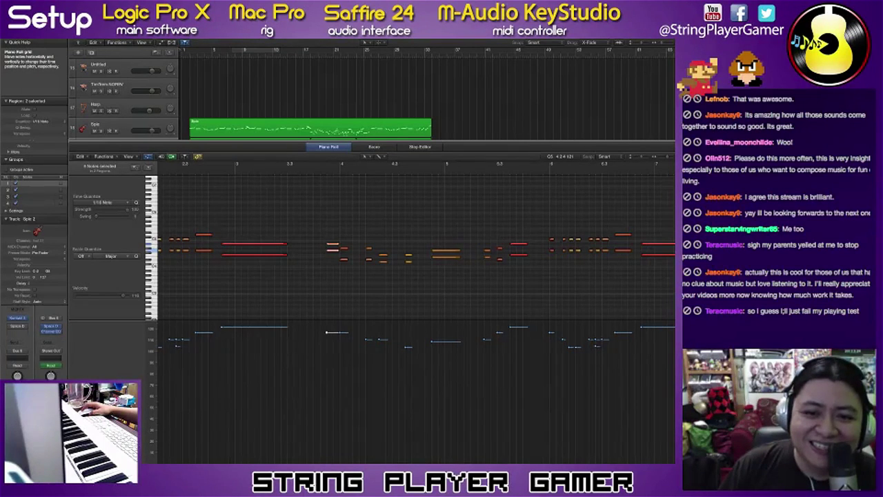
scroll(392, 242, left, 4)
key(super+Left)
key(super+Left)
key(super+Left)
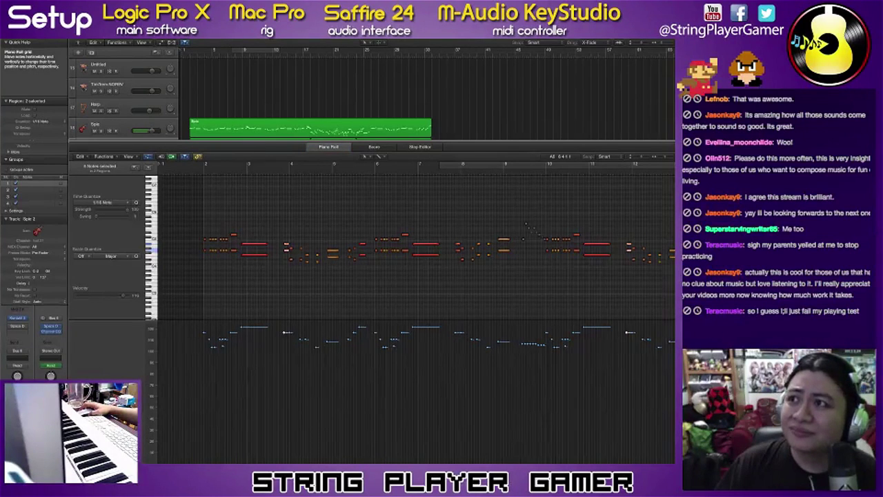
click(420, 208)
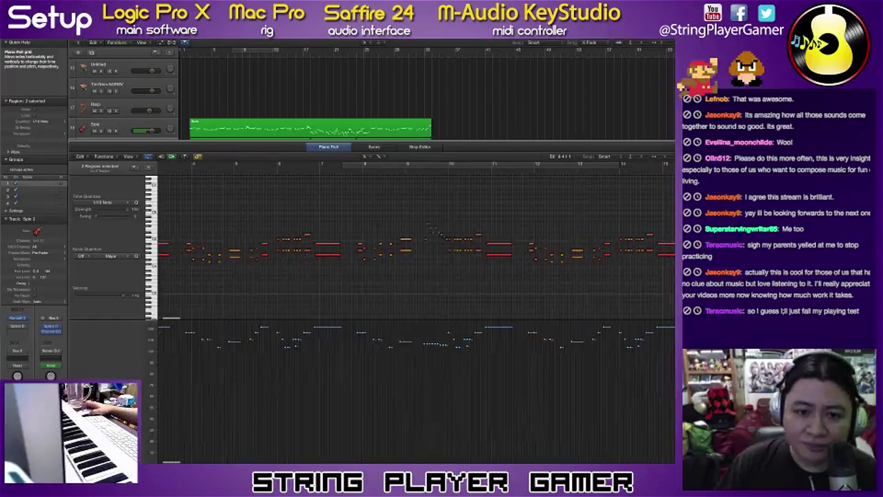
Step: Open the first Spic 2 region in the note editor and unmute the fast run notes of bars 9 and 17
key(e)
scroll(310, 255, up, 5)
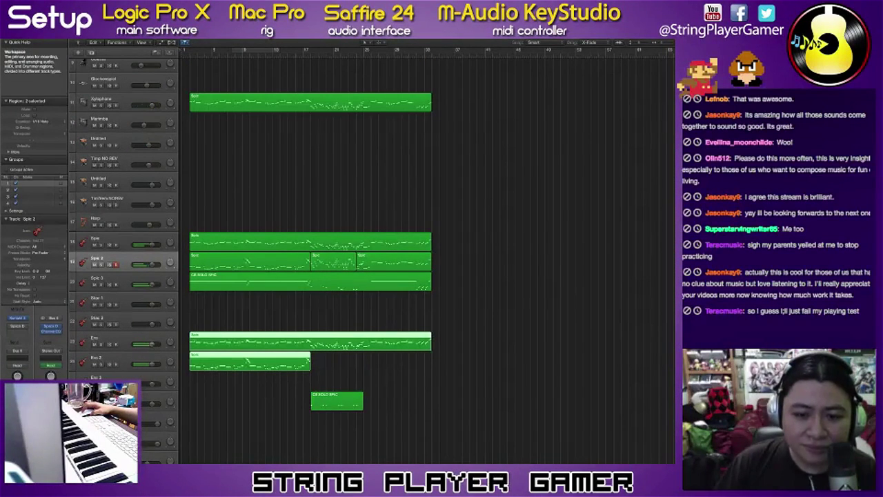
double_click(247, 262)
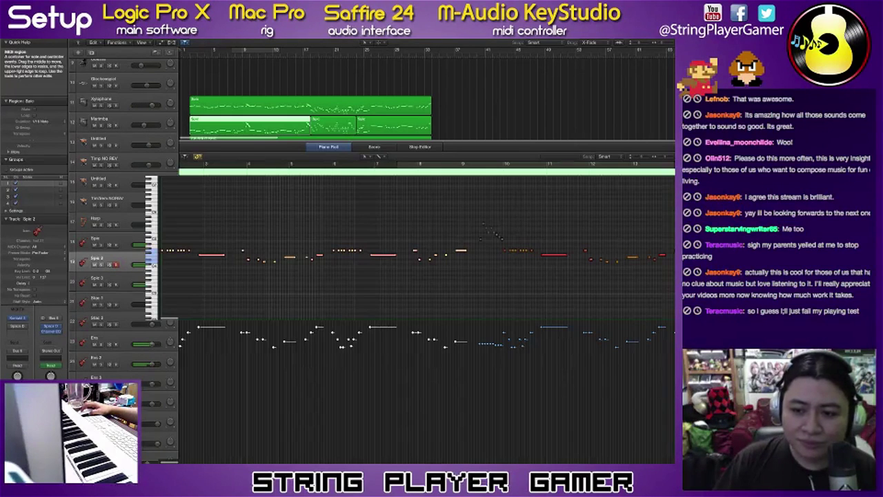
drag(444, 214, 512, 243)
scroll(514, 242, right, 10)
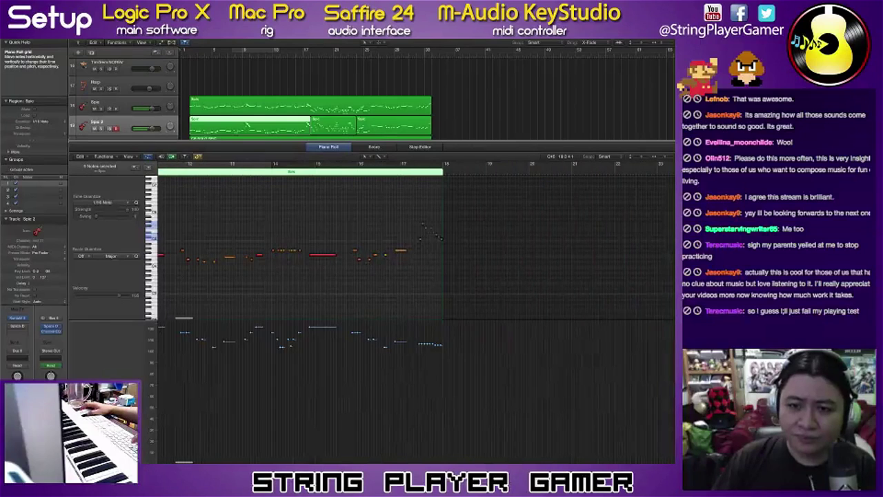
drag(391, 219, 452, 246)
Step: Join the three Spic 2 regions into one, review its notes through the end, and close the note editor
drag(447, 130, 293, 125)
key(super+j)
scroll(405, 193, right, 10)
scroll(414, 276, left, 8)
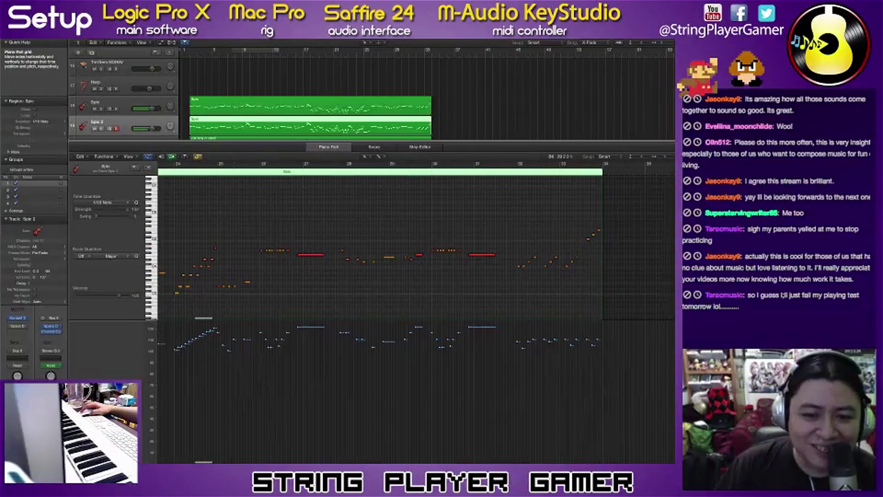
scroll(404, 194, left, 1)
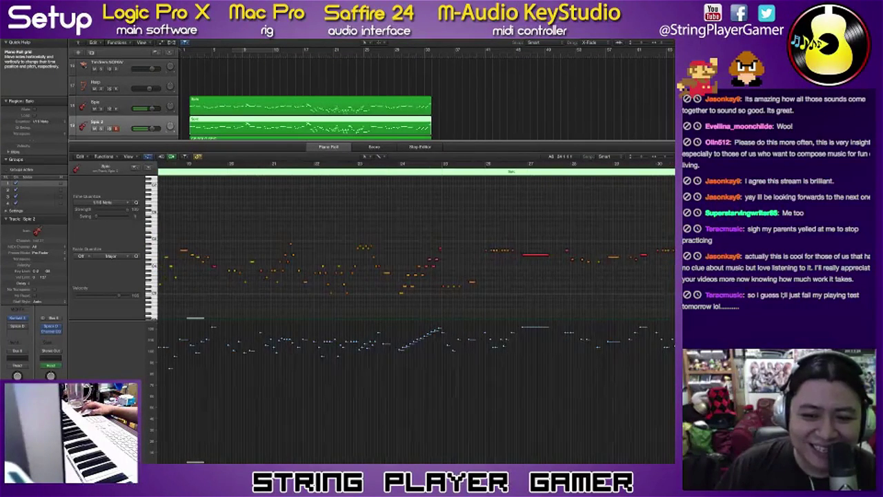
key(super+Left)
key(super+Left)
scroll(403, 194, left, 3)
scroll(403, 194, left, 4)
scroll(404, 194, right, 4)
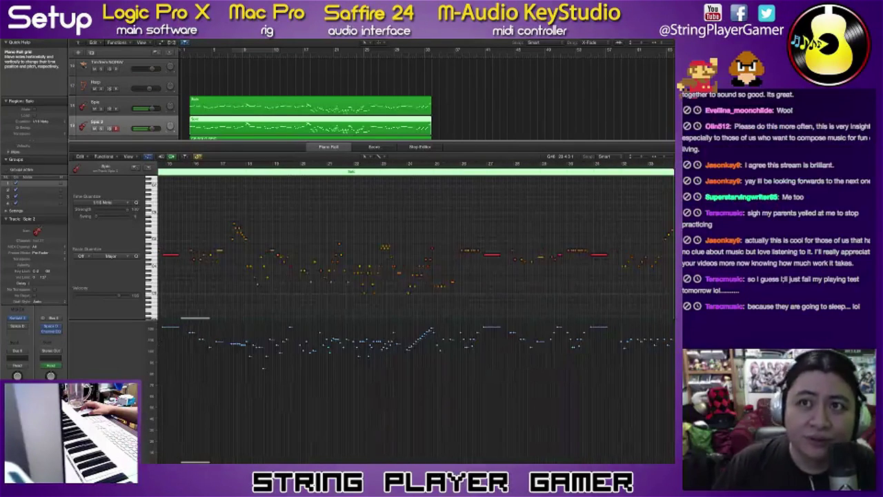
key(e)
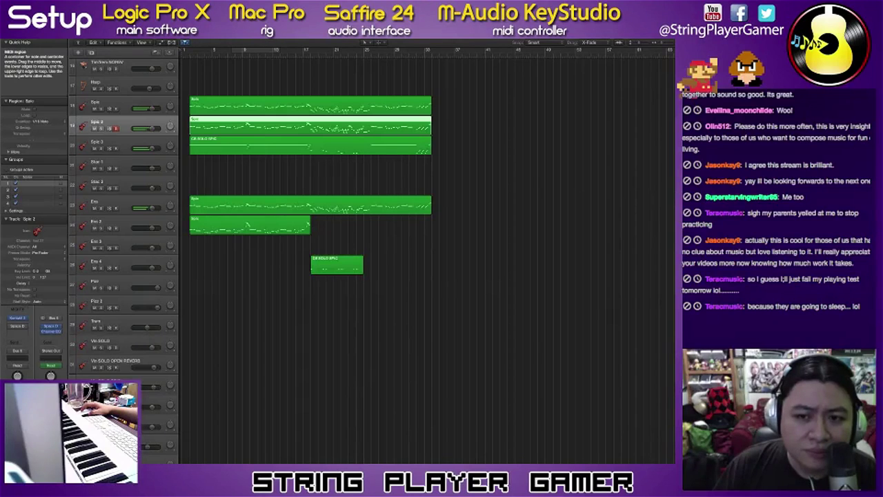
Step: Compare the long bar 29 note in the Spic and Spic 2 regions by selecting it in each part
key(p)
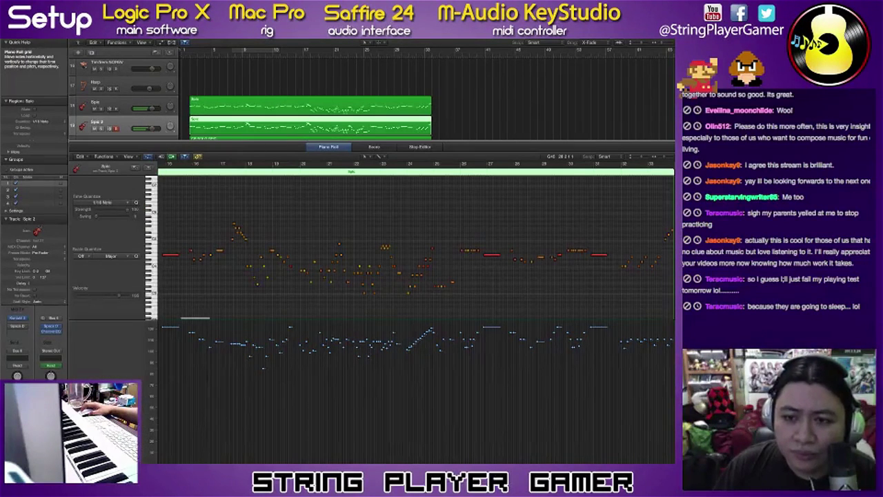
scroll(521, 197, right, 4)
click(483, 260)
drag(486, 234, 498, 262)
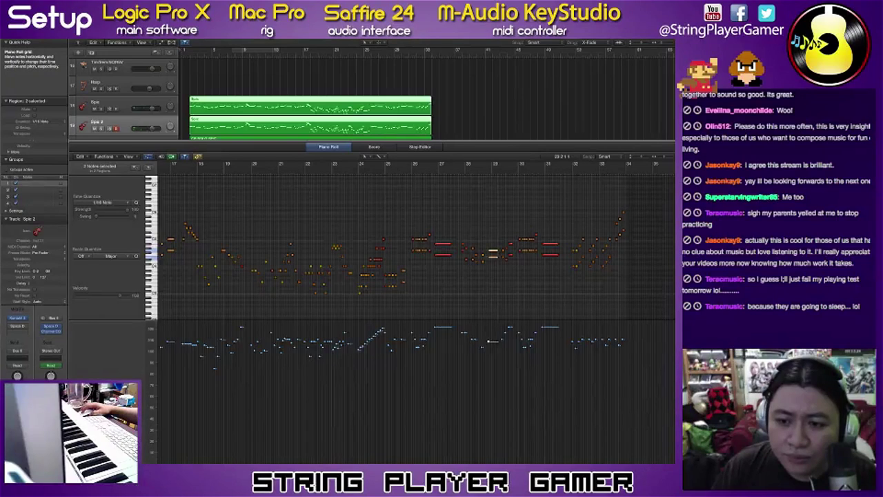
click(483, 114)
click(419, 108)
click(495, 250)
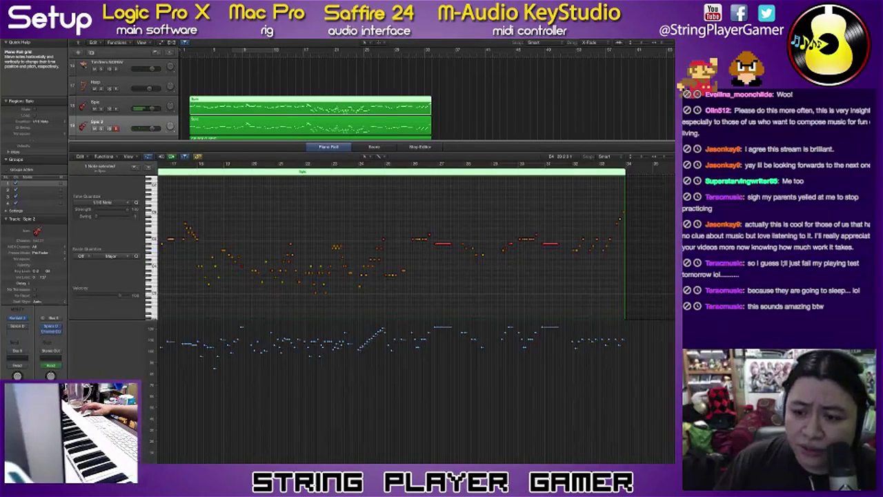
click(422, 127)
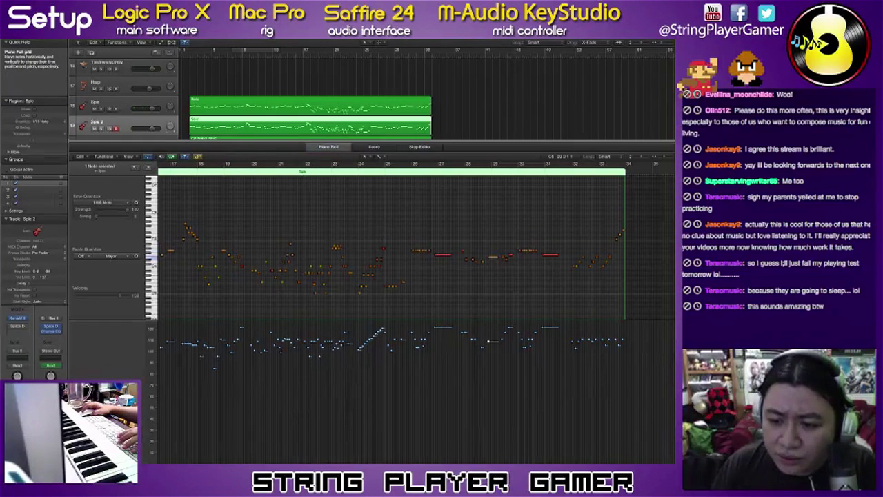
click(494, 257)
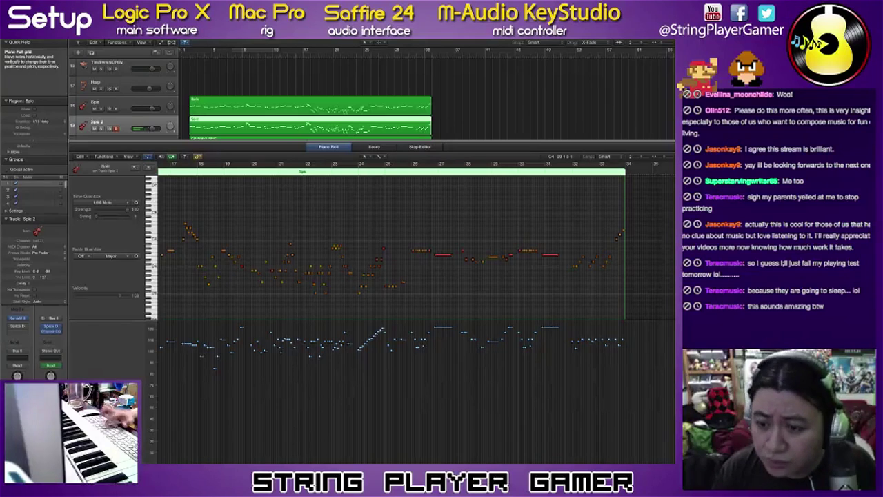
click(493, 257)
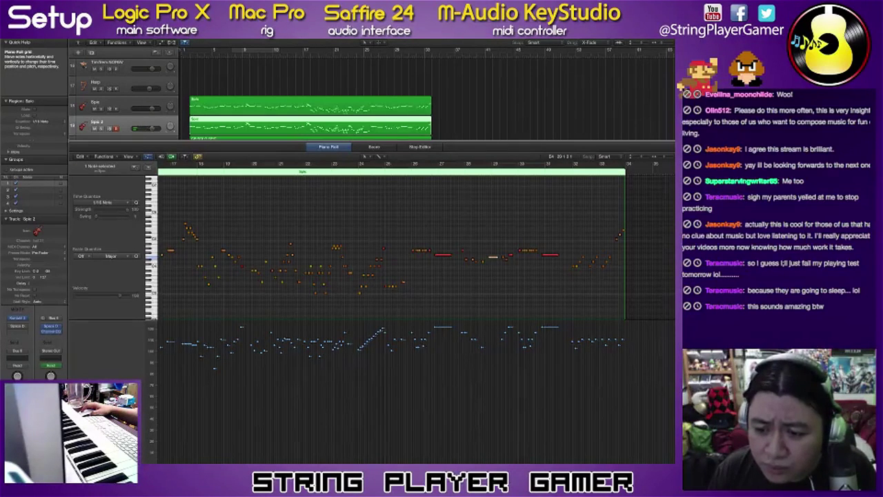
Step: Examine the Ens region's notes against the Spic 2 harmony, and close the note editor
key(super+Right)
scroll(414, 248, up, 4)
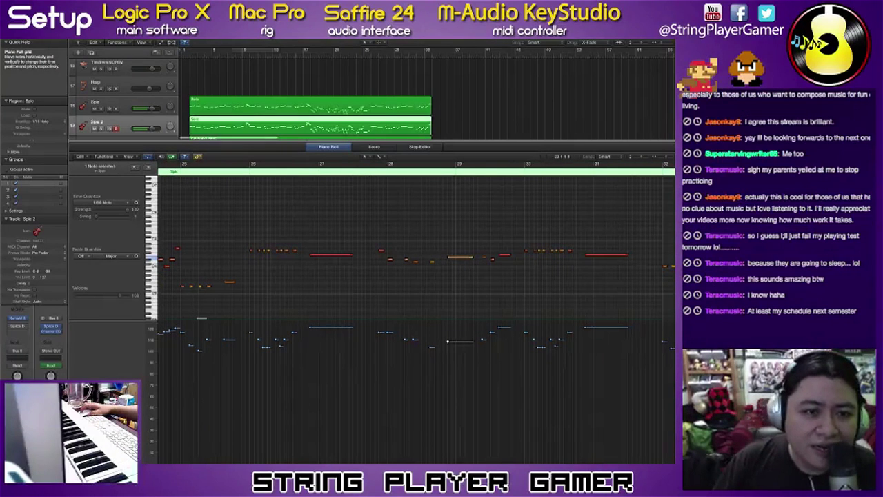
scroll(414, 103, down, 5)
scroll(414, 103, up, 3)
scroll(310, 96, down, 4)
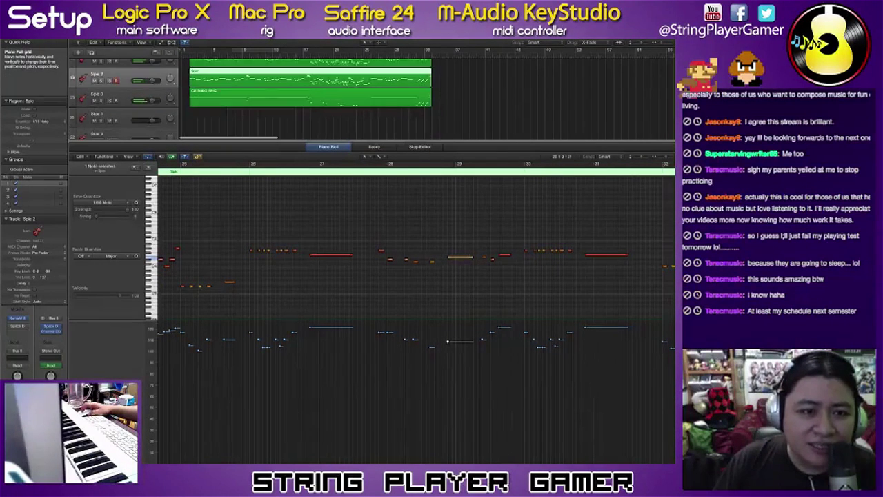
click(379, 100)
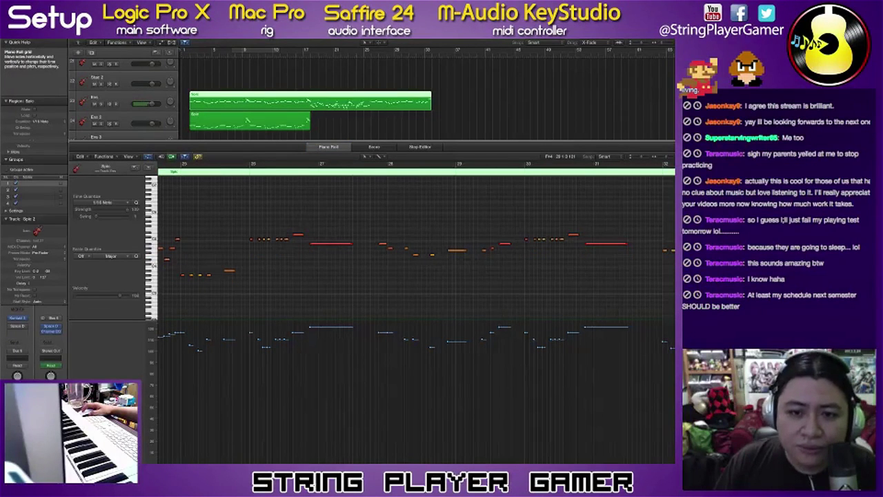
scroll(455, 252, left, 4)
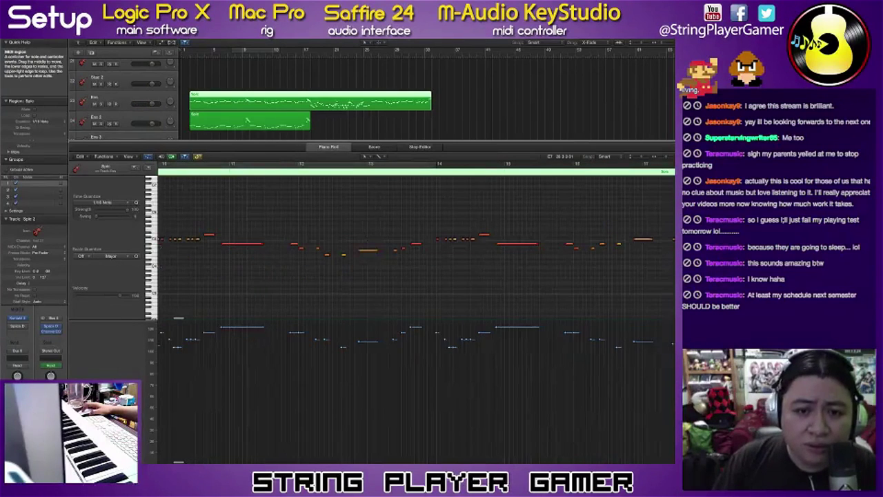
key(p)
Step: Locate the end of the opening section in Spic 2's notes and split the joined region at bar 18
key(super+Left)
key(super+Left)
scroll(428, 255, up, 5)
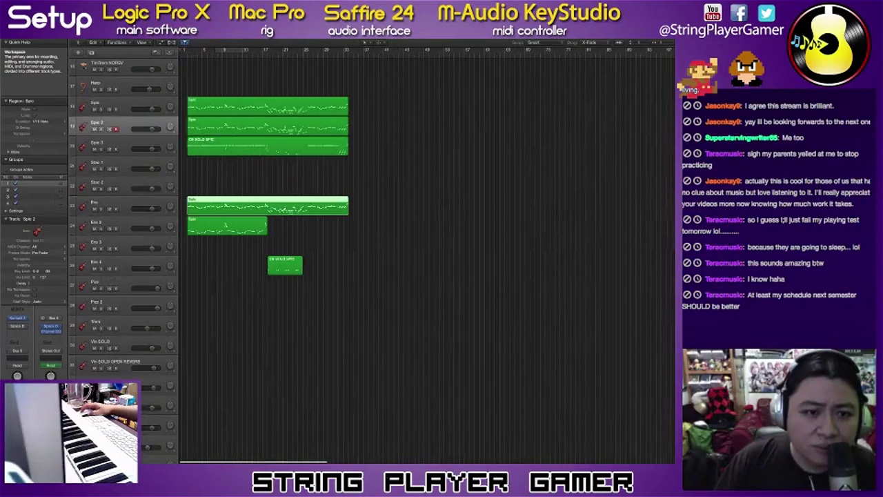
key(space)
double_click(297, 127)
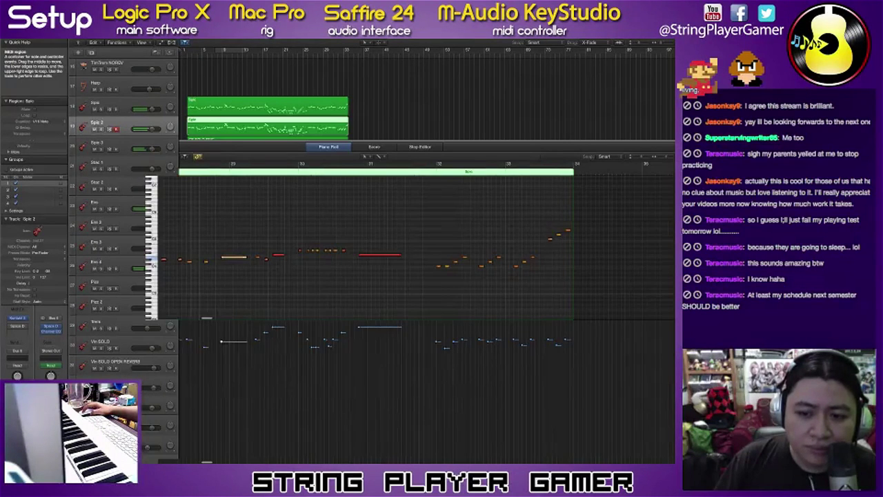
key(super+Left)
key(super+Left)
key(super+Left)
key(super+Left)
key(super+Left)
key(super+Left)
key(super+Left)
key(super+Left)
key(super+Left)
scroll(286, 214, left, 5)
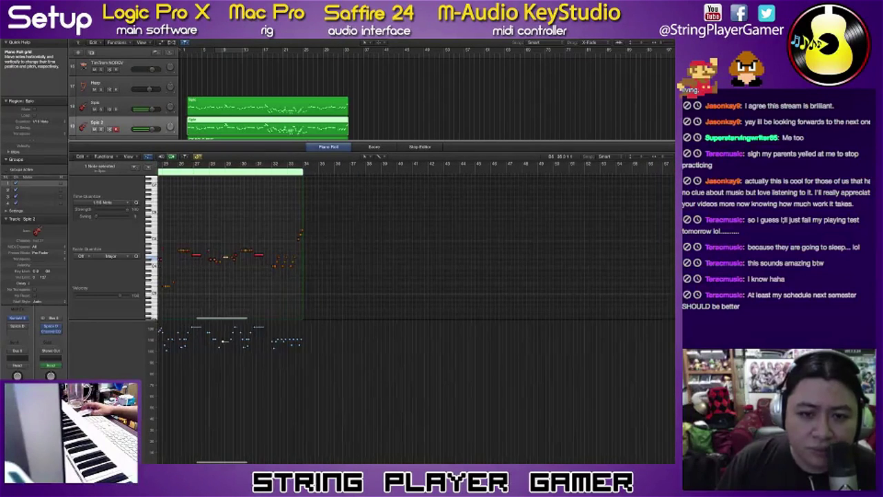
scroll(322, 214, left, 8)
super+double_click(268, 127)
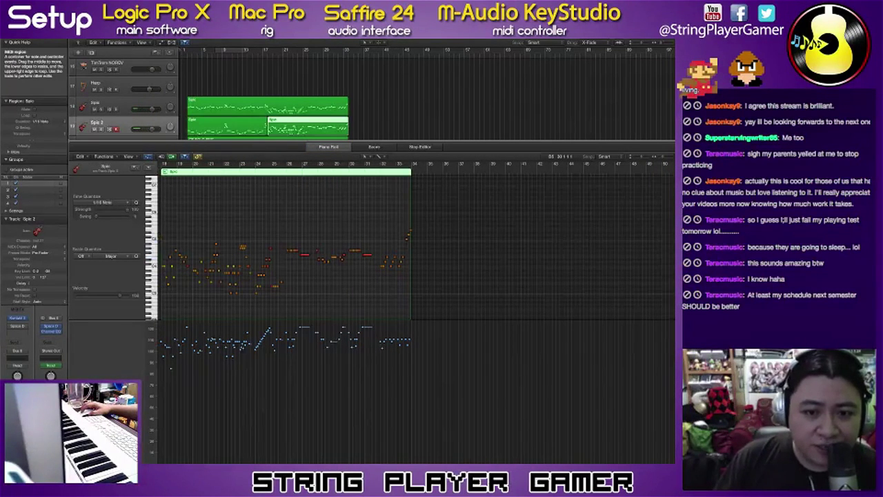
Step: Copy the second Spic 2 region onto the Ens 2 track after its opening region and play it back
key(p)
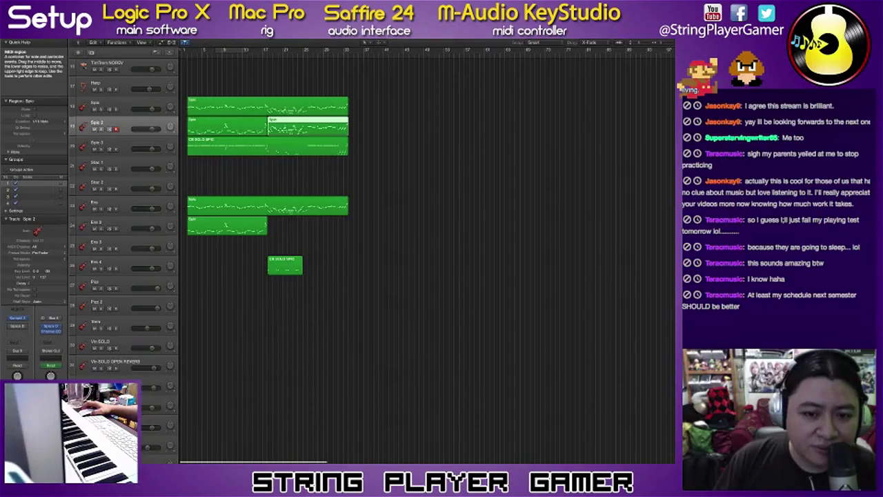
drag(296, 127, 297, 227)
key(space)
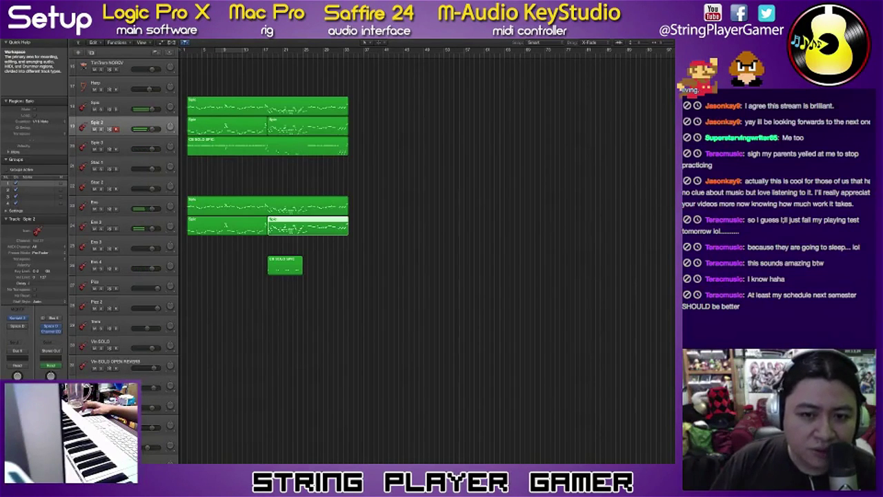
Step: Lengthen the notes ending the phrase in bar 25 in the Ens and Ens 2 regions together, and close the note editor
shift+click(267, 206)
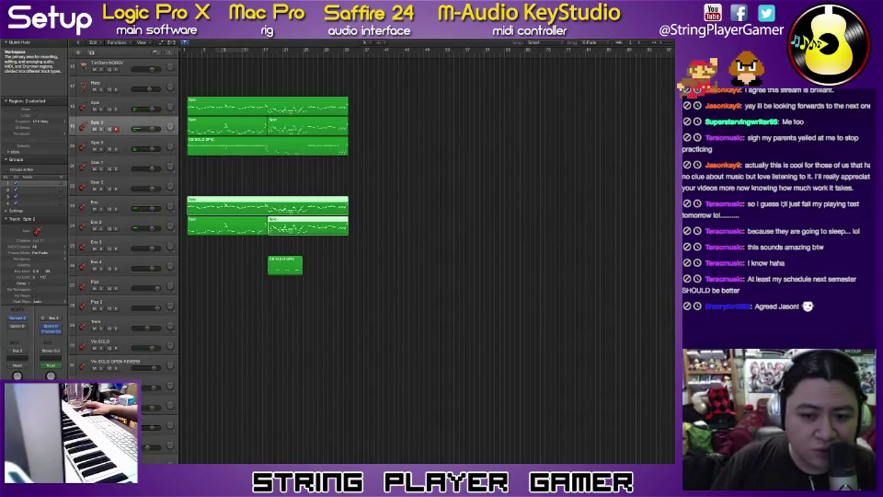
key(p)
scroll(483, 276, up, 5)
drag(442, 263, 444, 282)
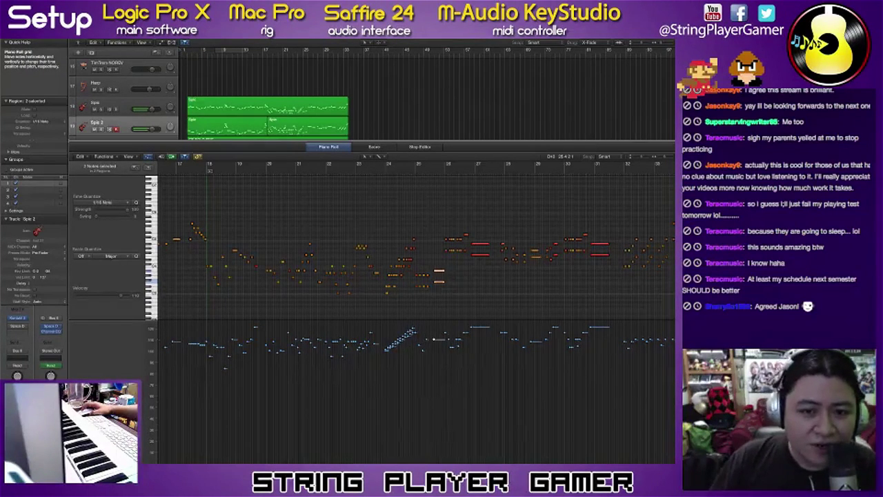
key(p)
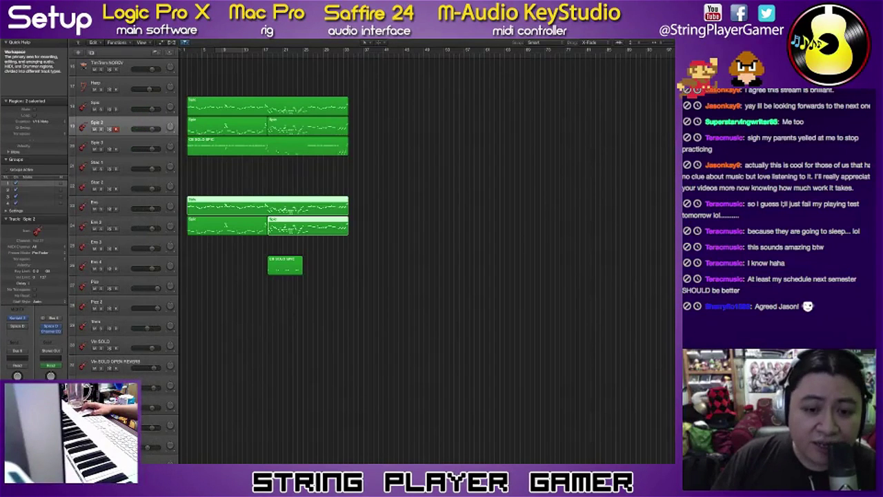
Step: Join the two Ens 2 regions into one and rejoin the two Spic 2 regions
drag(290, 243, 257, 227)
key(super+j)
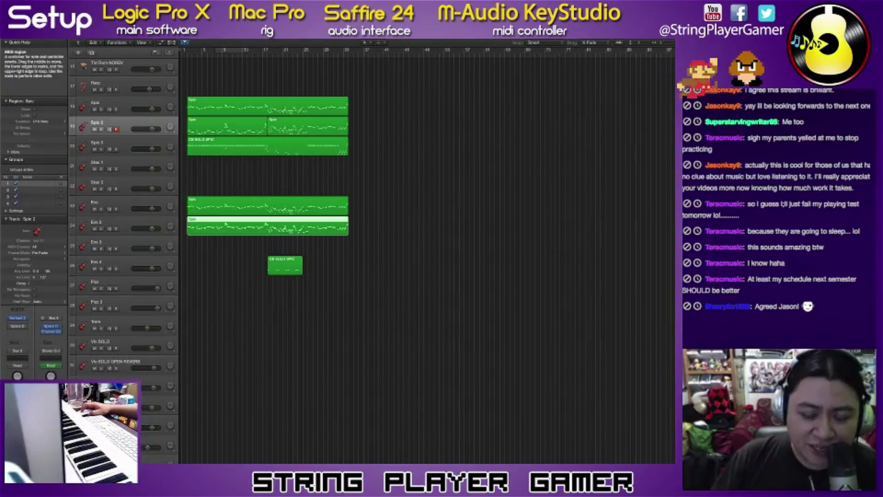
drag(359, 129, 257, 127)
key(super+j)
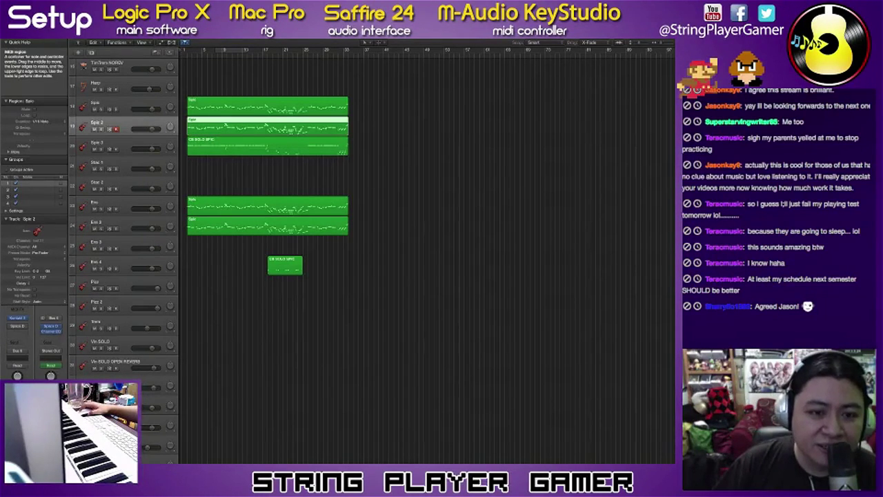
Step: Copy the full Spic region onto the Stac 1 track at the same position
key(super+Left)
scroll(238, 117, left, 1)
click(238, 106)
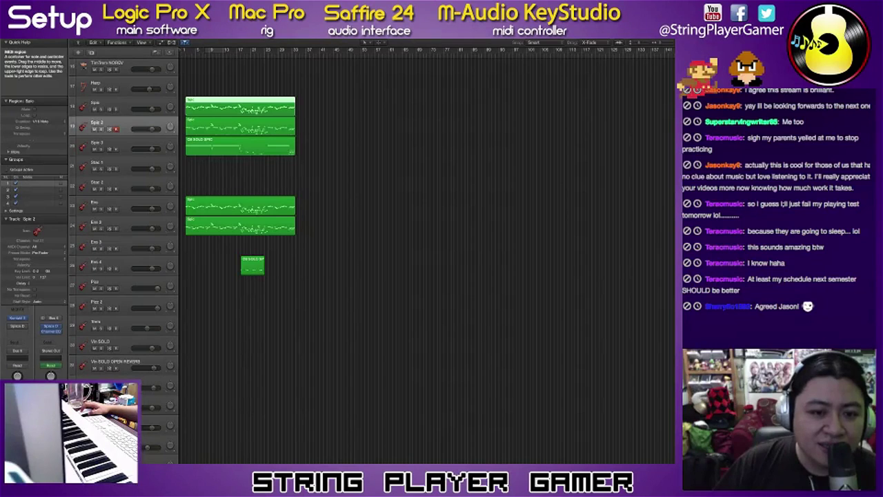
drag(238, 107, 238, 167)
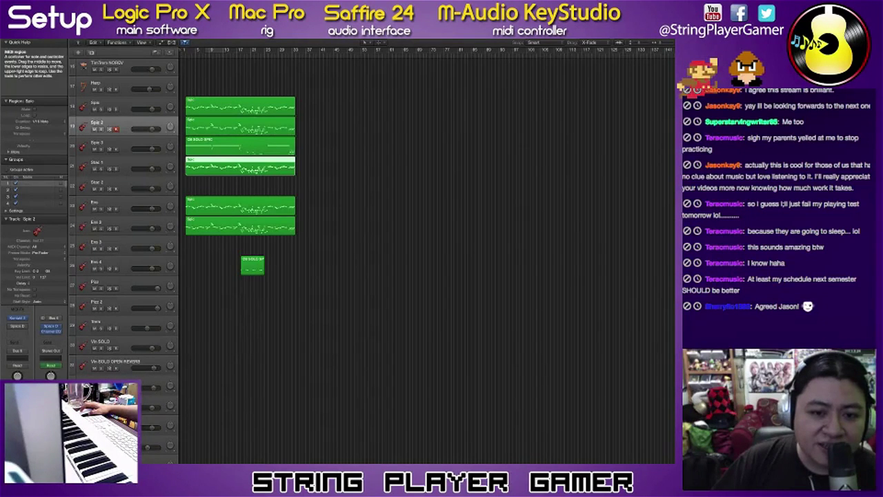
Step: Transpose all notes of the Stac 1 region down one octave and close the note editor
key(p)
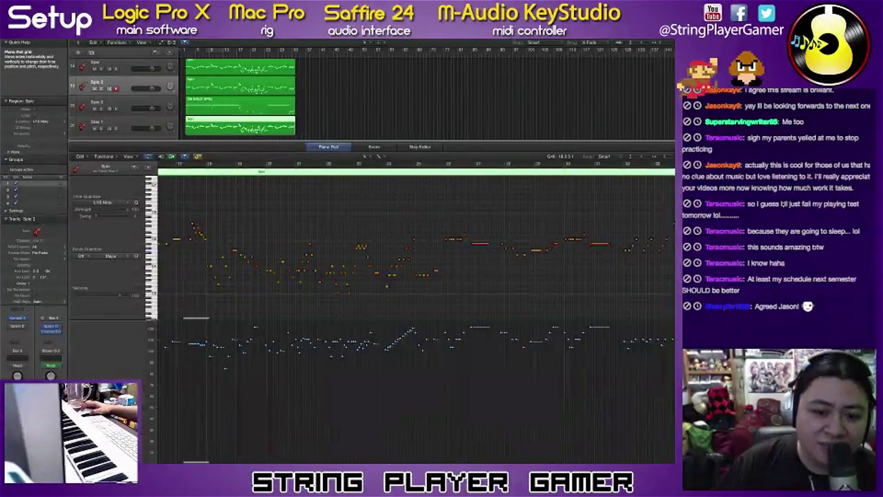
key(super+Left)
scroll(222, 196, left, 5)
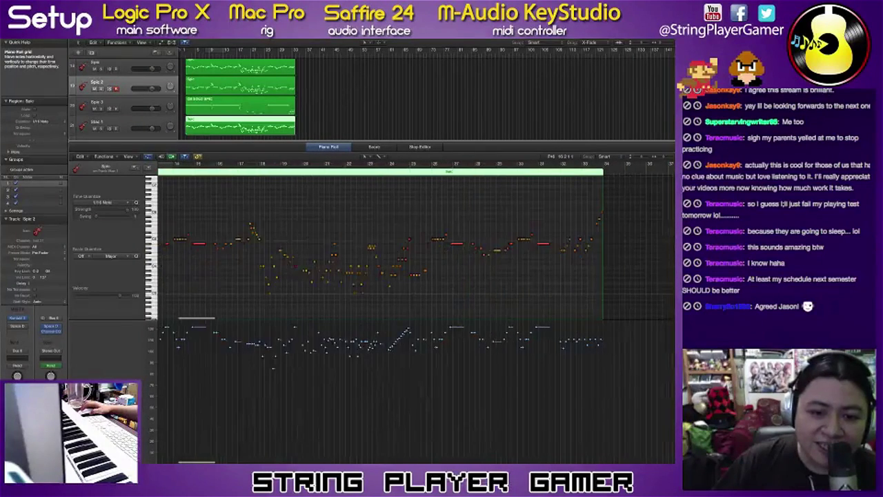
key(super+Left)
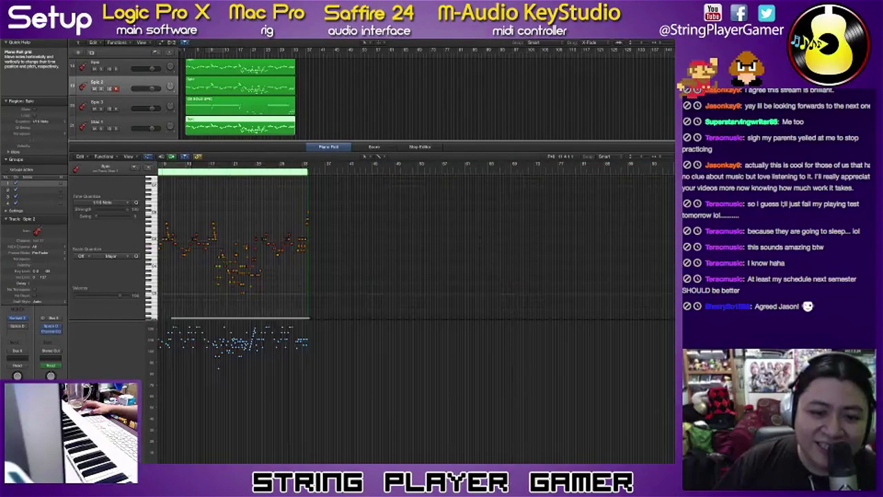
key(super+a)
key(z)
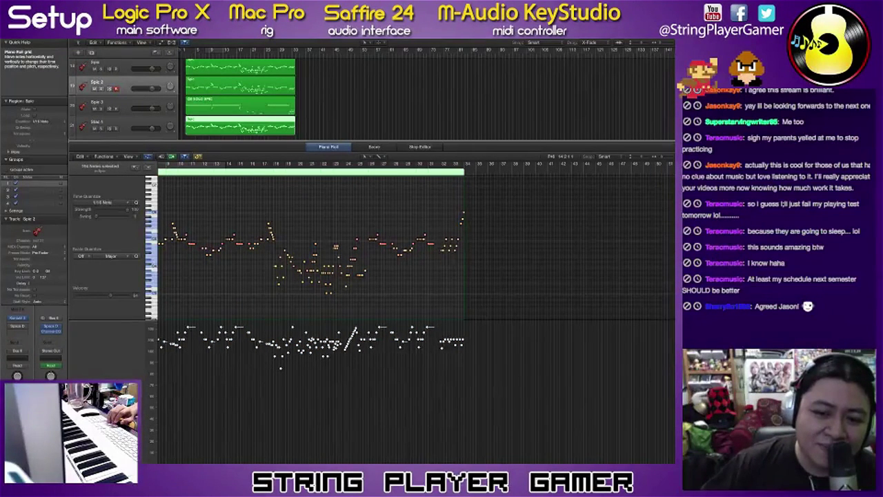
key(alt+shift+Down)
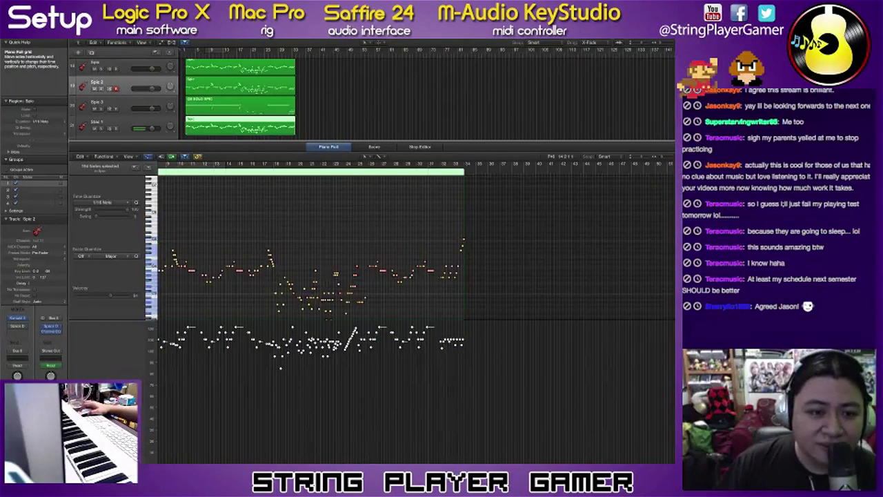
key(e)
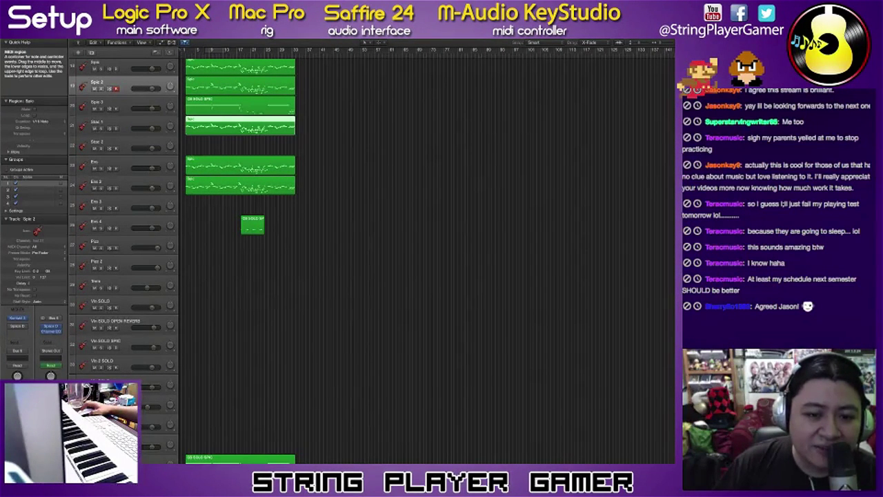
Step: Copy the Stac 1 region onto the Ens 3 track and play back the arrangement while reviewing the tracks
drag(240, 126, 240, 206)
key(space)
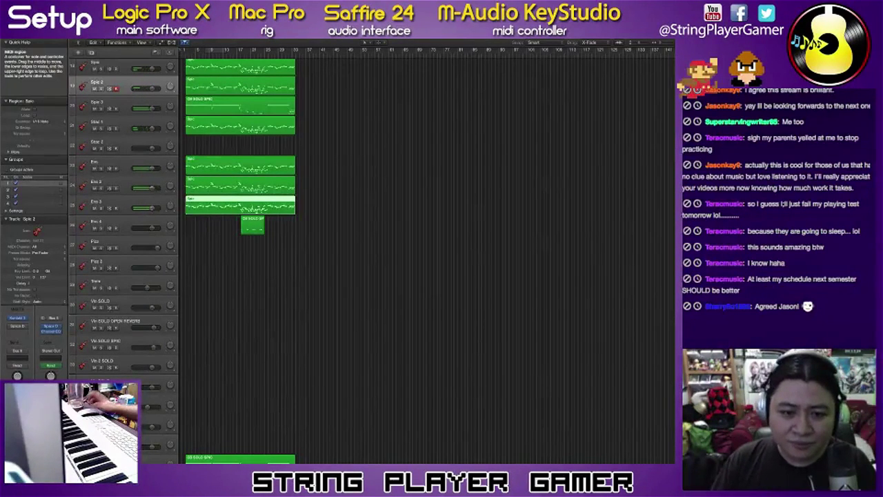
scroll(254, 221, down, 5)
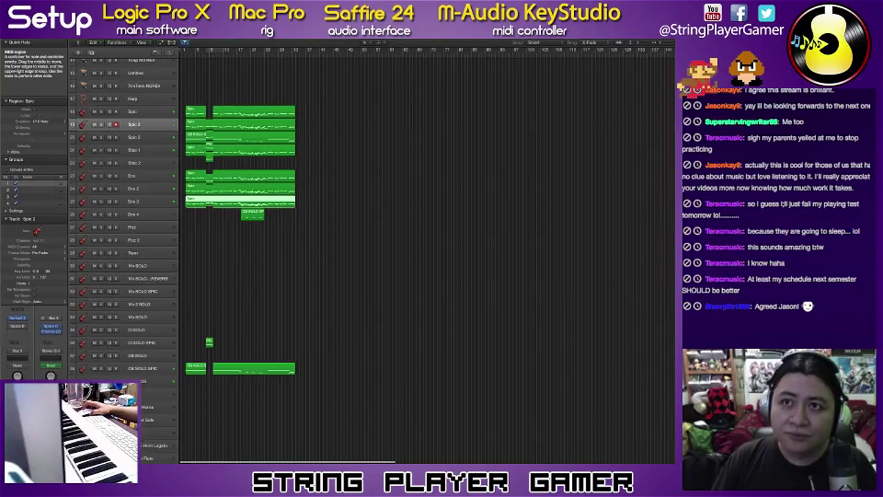
scroll(426, 255, right, 1)
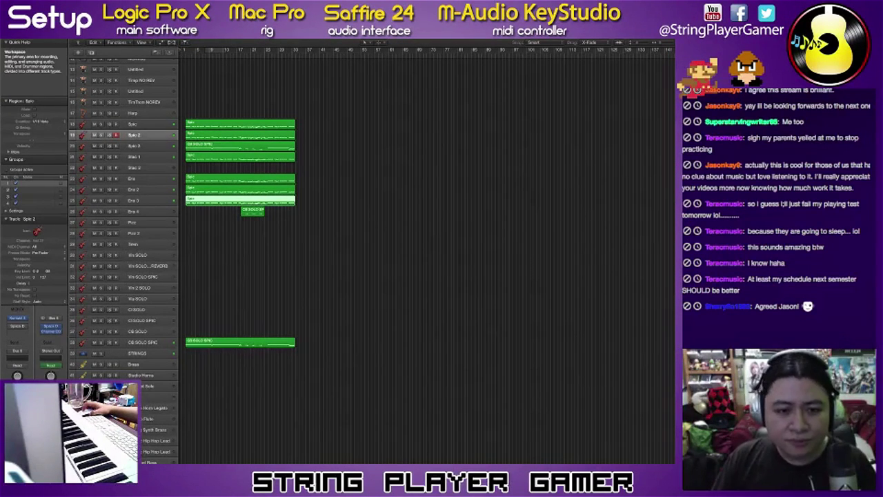
scroll(232, 262, down, 4)
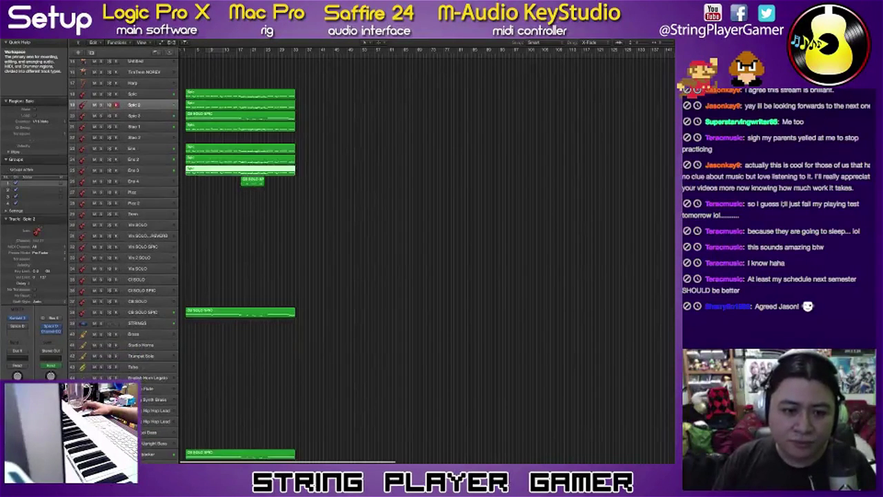
scroll(231, 262, down, 1)
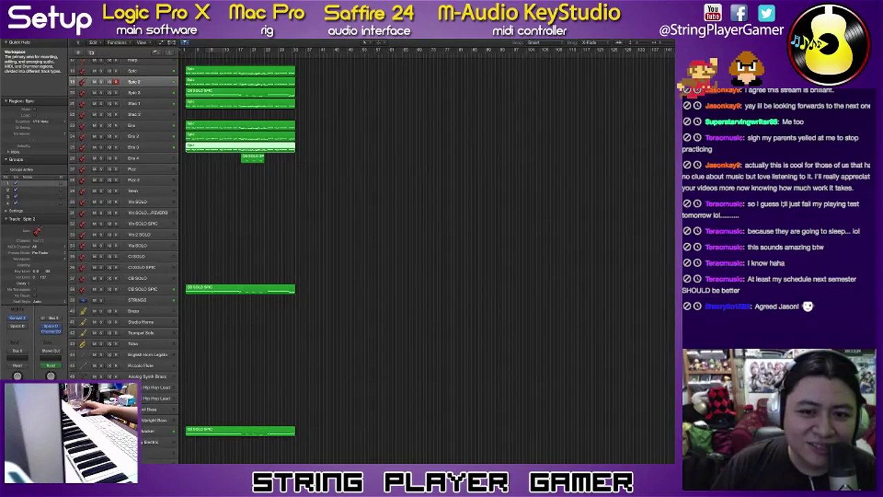
Step: Open the seven string regions from Spic through Ens 3 together in the note editor and go to their ending
scroll(292, 159, up, 5)
drag(317, 155, 290, 68)
scroll(290, 67, up, 1)
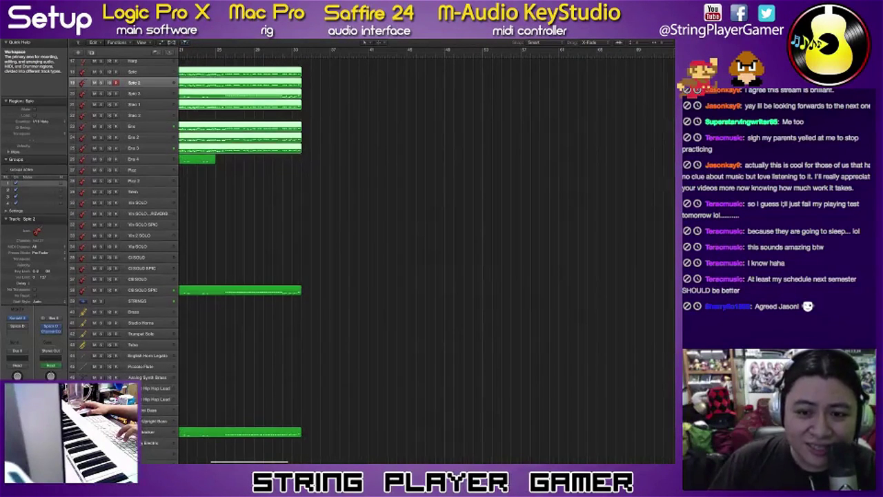
key(p)
scroll(412, 228, right, 2)
scroll(411, 227, up, 5)
scroll(412, 225, up, 1)
scroll(413, 225, right, 5)
scroll(412, 225, up, 4)
scroll(411, 225, up, 1)
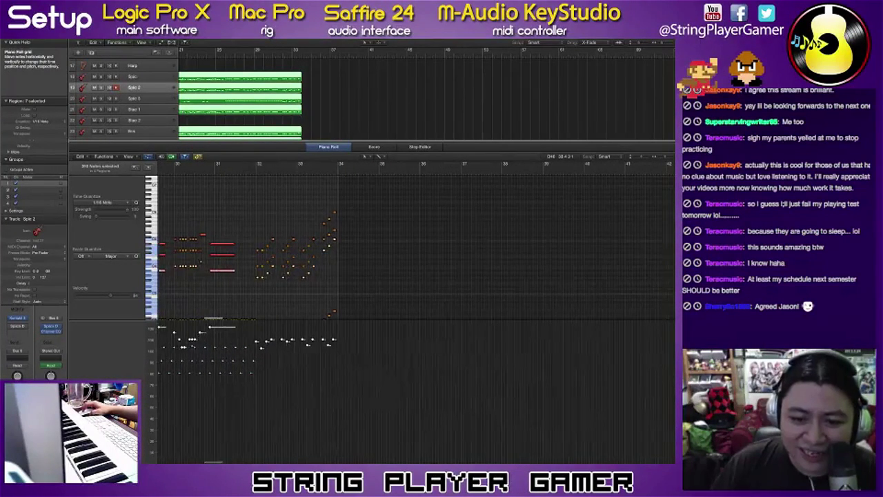
Step: Lengthen the final notes of all seven string regions to just past the start of bar 34
drag(333, 201, 340, 311)
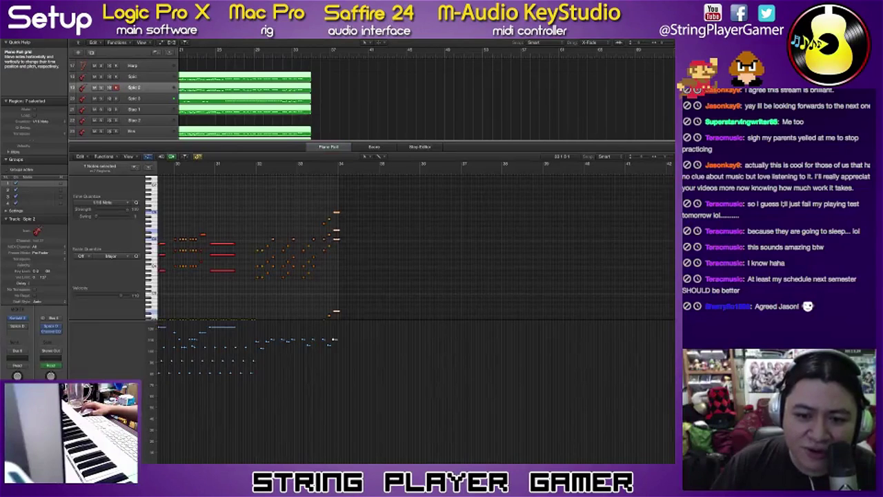
drag(339, 213, 342, 212)
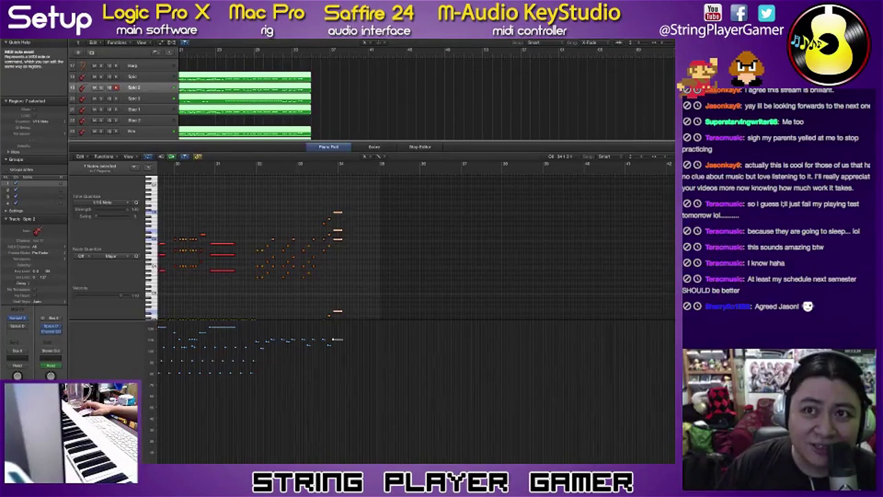
key(super+Right)
key(super+Right)
key(super+Right)
key(super+Right)
drag(525, 212, 517, 213)
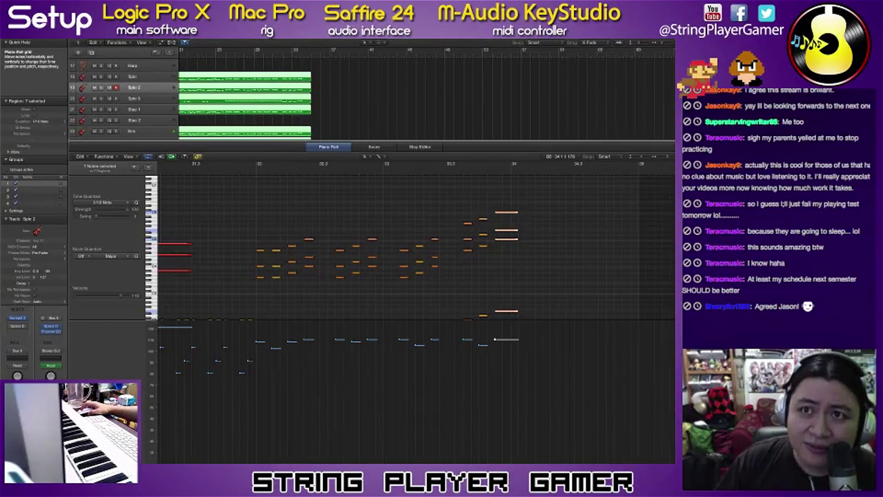
Step: Examine the pitches of the closing run and final chord across the seven string regions
key(super+Left)
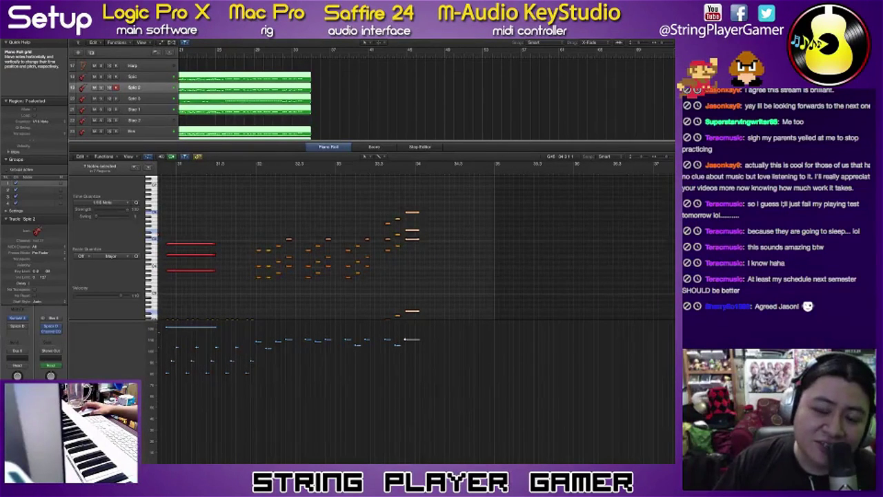
key(super+Down)
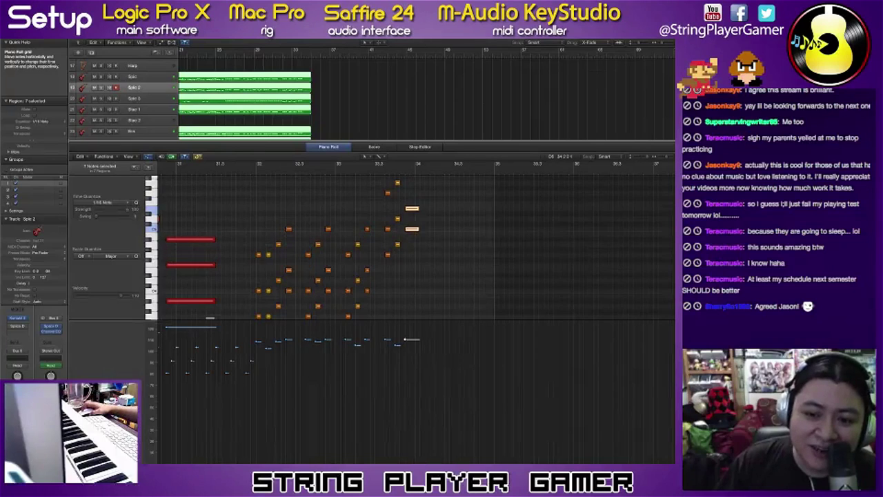
scroll(441, 220, up, 5)
key(super+Right)
key(super+Right)
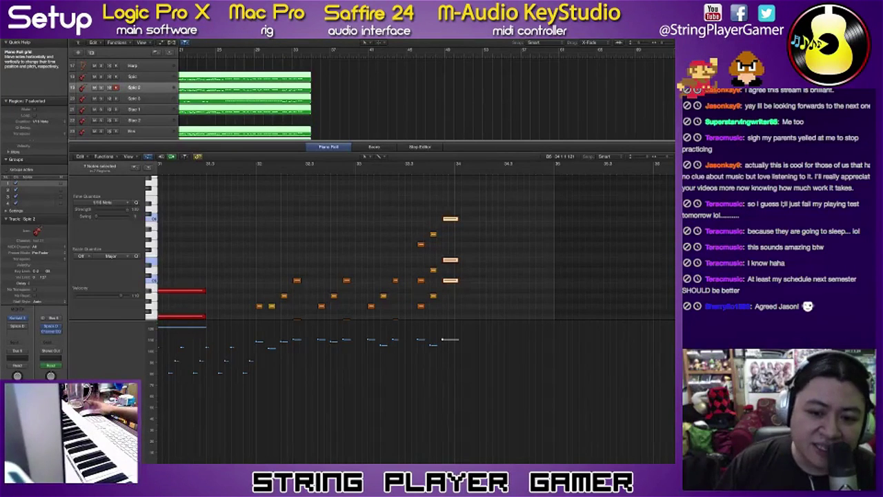
scroll(423, 241, down, 4)
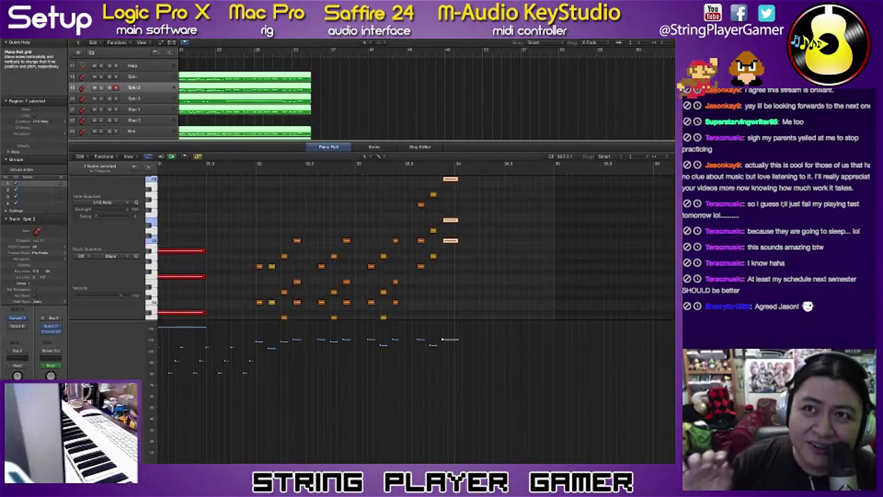
key(super+Up)
key(super+Up)
key(super+Up)
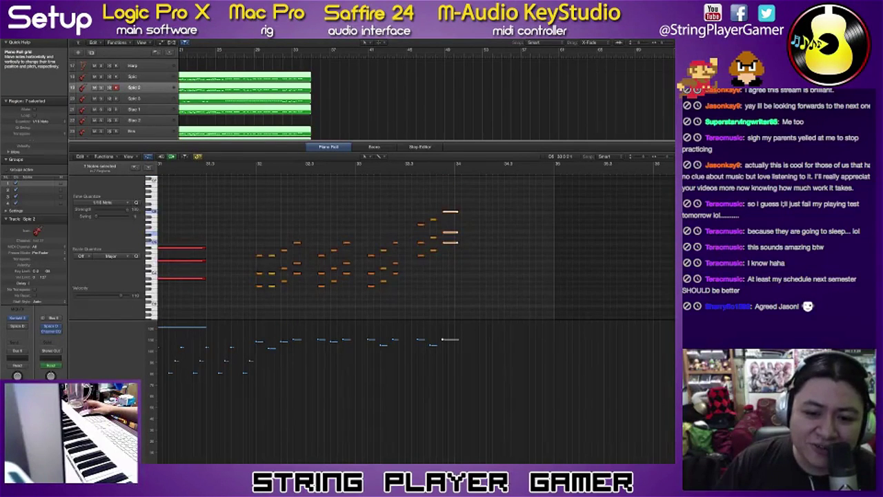
Step: Lengthen the two lower harmony notes before the long chord in bar 30 to end with the top note
key(super+Left)
key(super+Left)
key(super+Left)
key(super+Left)
key(super+Left)
key(super+Left)
scroll(414, 248, left, 3)
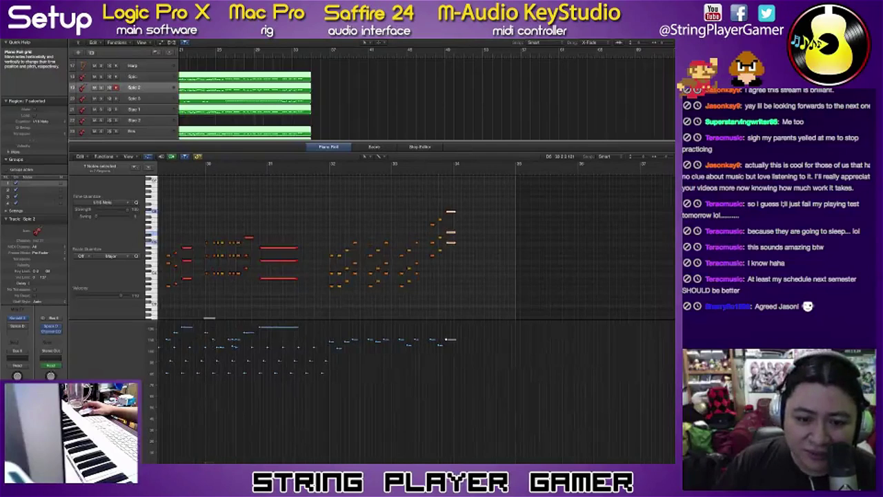
scroll(440, 246, left, 1)
click(442, 246)
drag(254, 248, 253, 269)
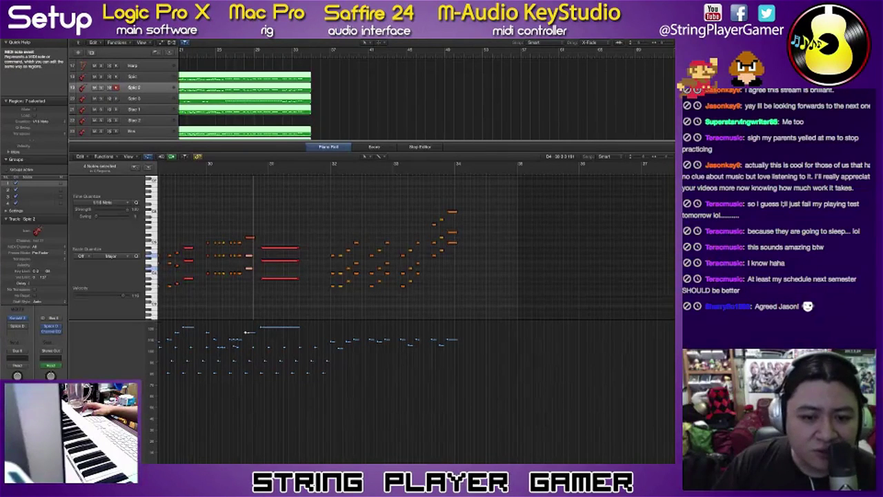
scroll(249, 270, up, 5)
scroll(414, 249, up, 4)
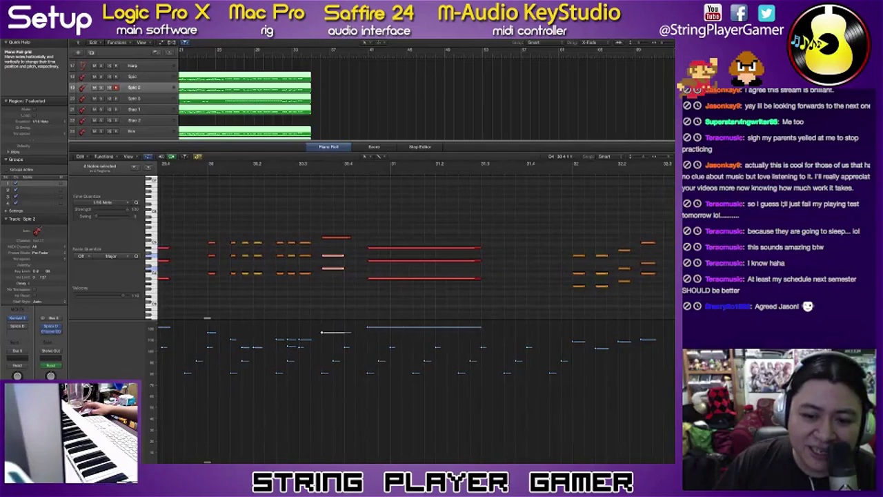
drag(343, 268, 350, 268)
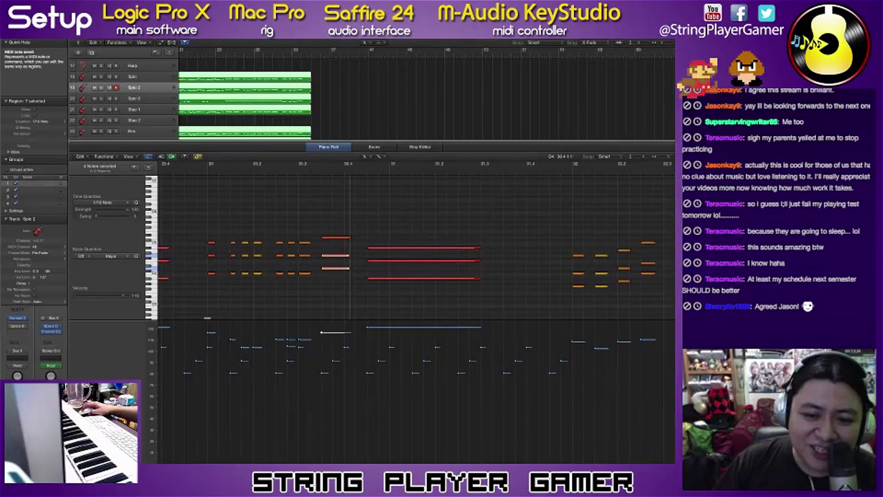
Step: Return to the beginning of the arrangement with the combined string notes in view
scroll(414, 248, down, 6)
scroll(327, 269, down, 2)
key(Return)
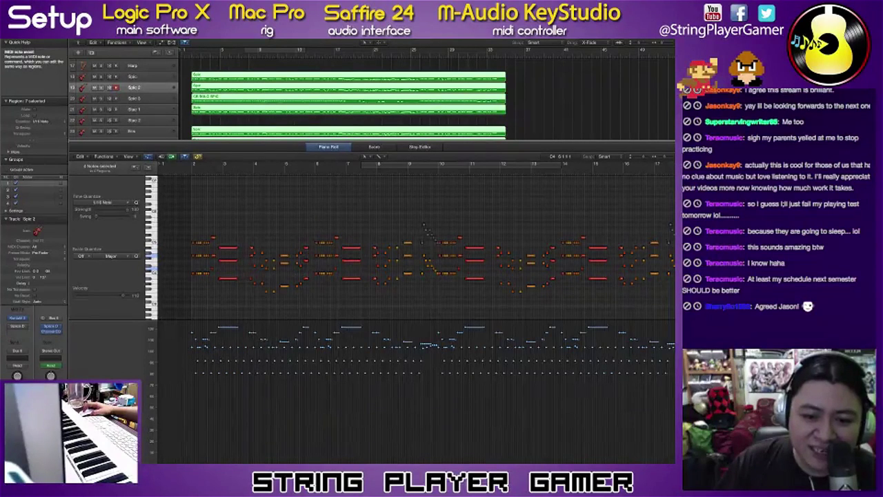
Step: Lengthen the lowest harmony note before the first long chord in bar 2 to end with the notes above it
scroll(218, 270, up, 2)
scroll(414, 256, up, 1)
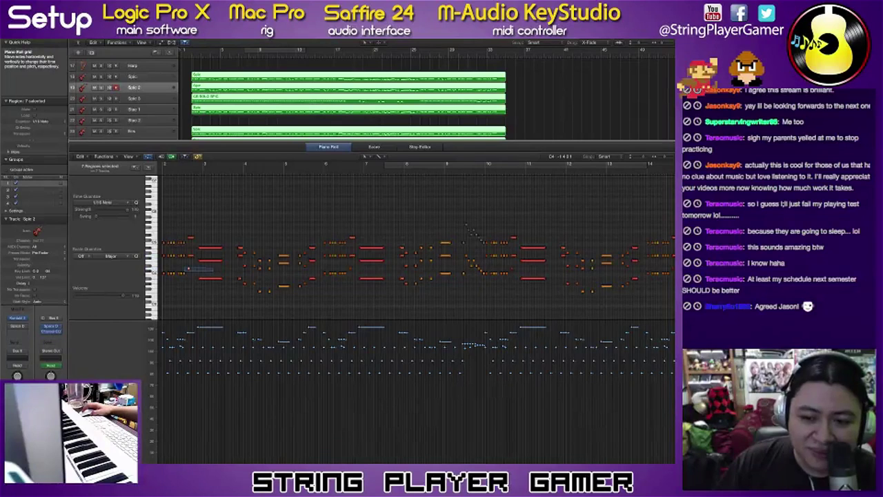
scroll(218, 268, up, 1)
scroll(218, 268, up, 1)
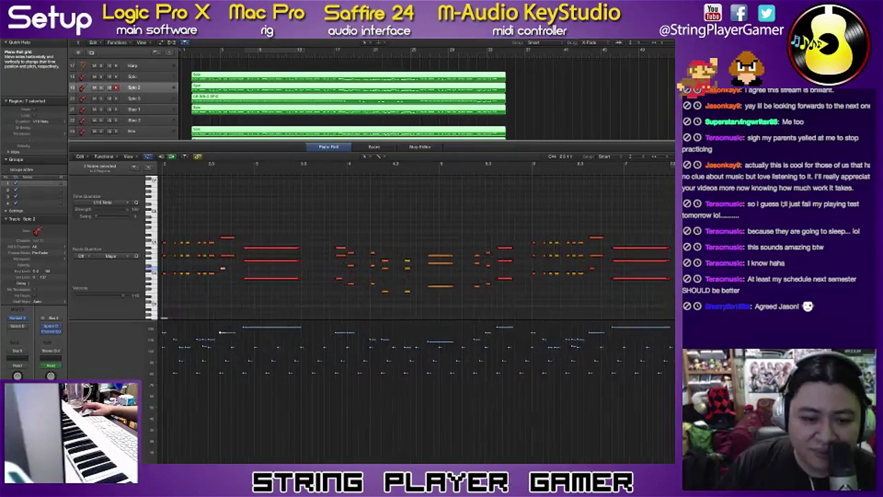
drag(225, 269, 234, 268)
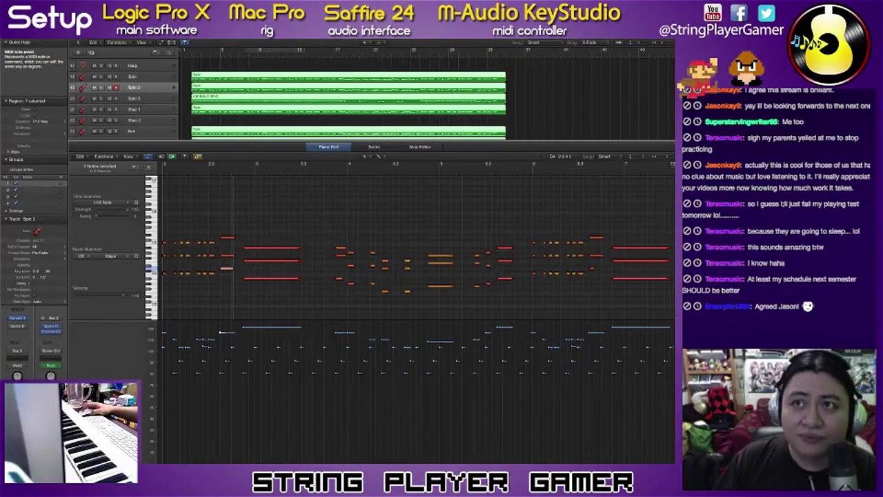
Step: Lengthen the short string chords in the first half of bar 4 and the low note of the chord just before bar 4
scroll(445, 230, down, 4)
scroll(291, 267, down, 2)
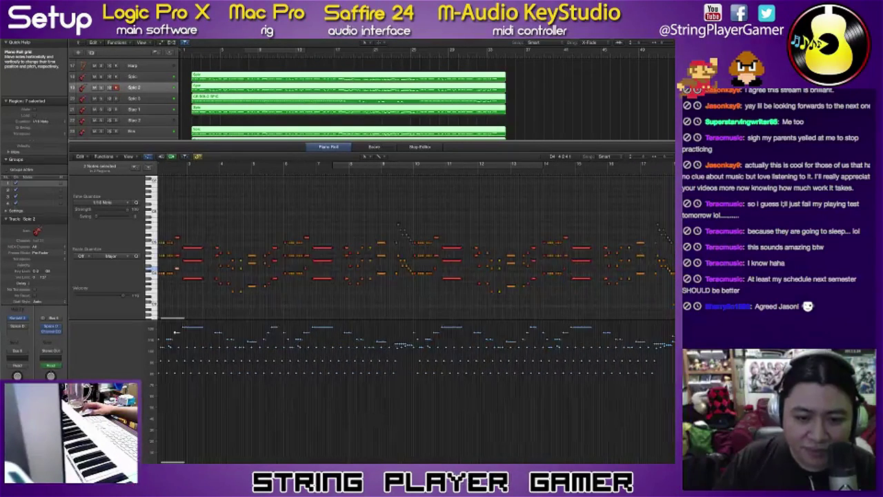
scroll(291, 267, up, 2)
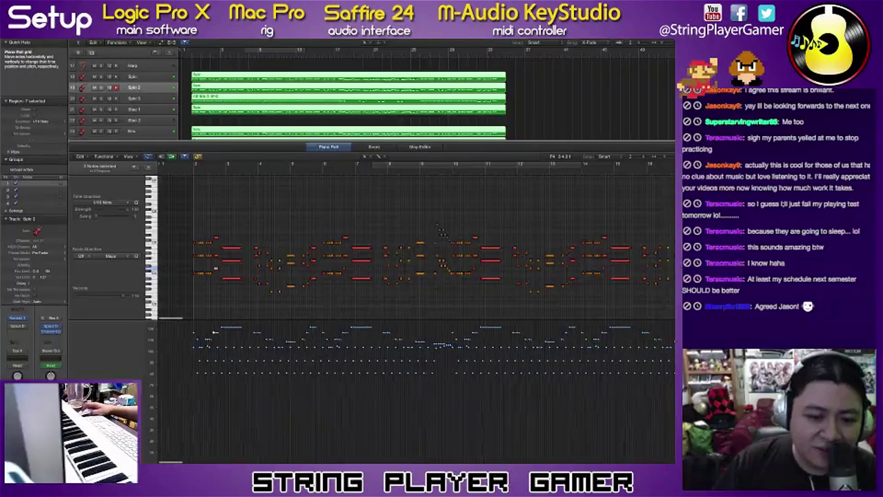
drag(235, 232, 234, 280)
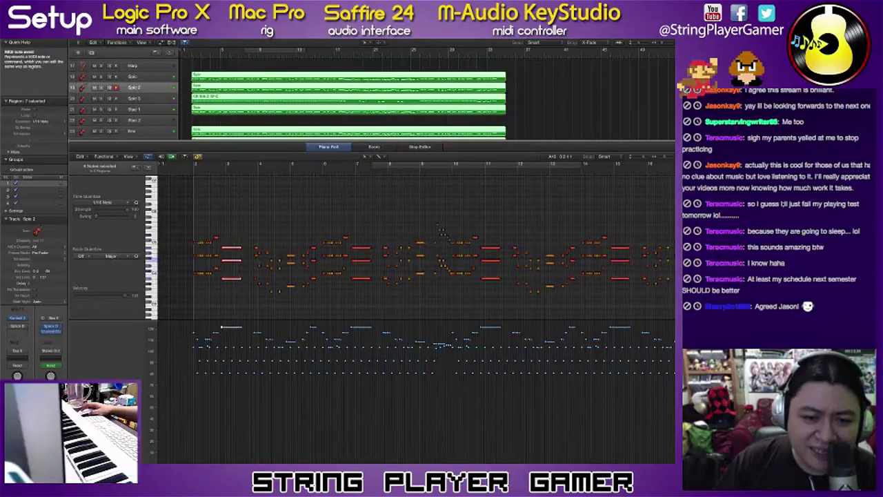
scroll(251, 234, up, 5)
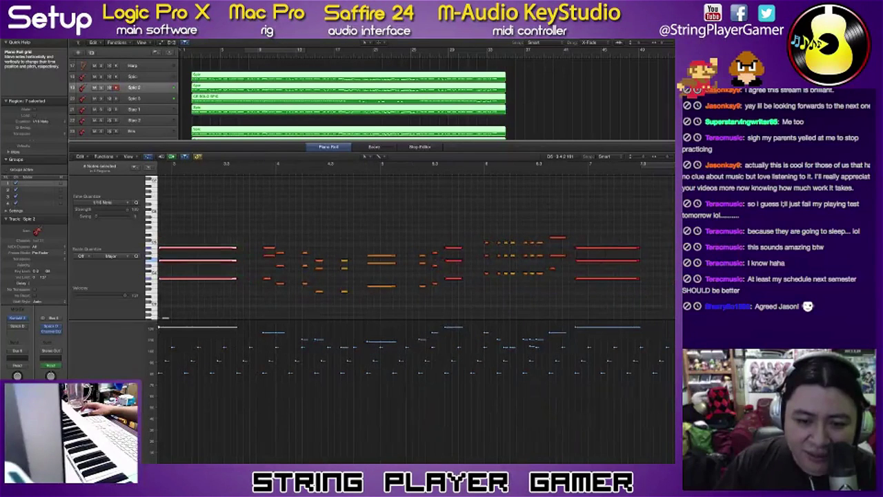
drag(277, 243, 304, 238)
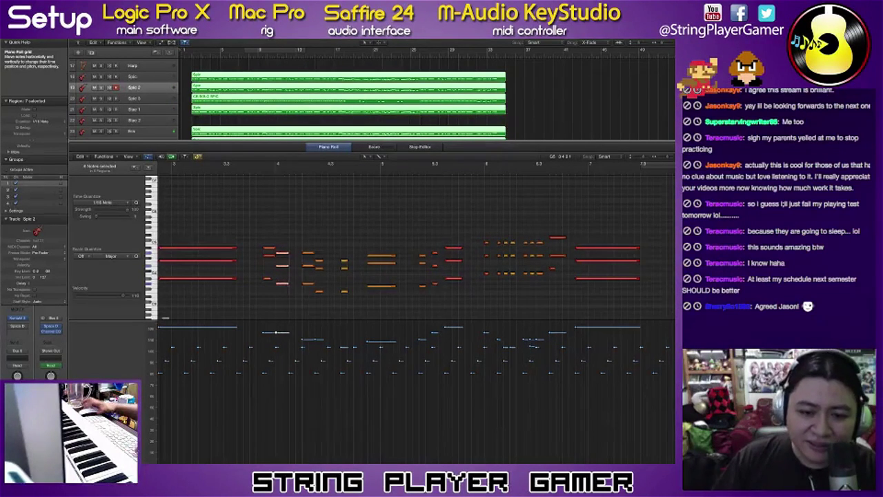
drag(263, 226, 271, 283)
scroll(270, 282, left, 8)
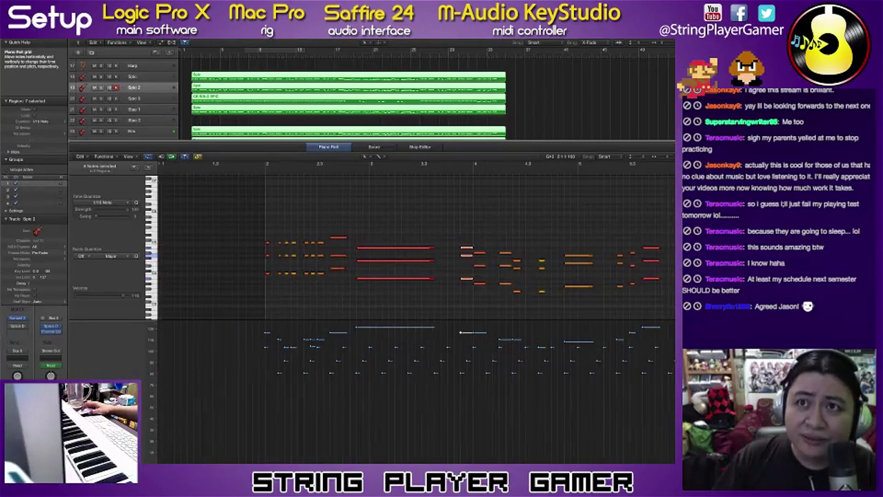
scroll(276, 250, up, 1)
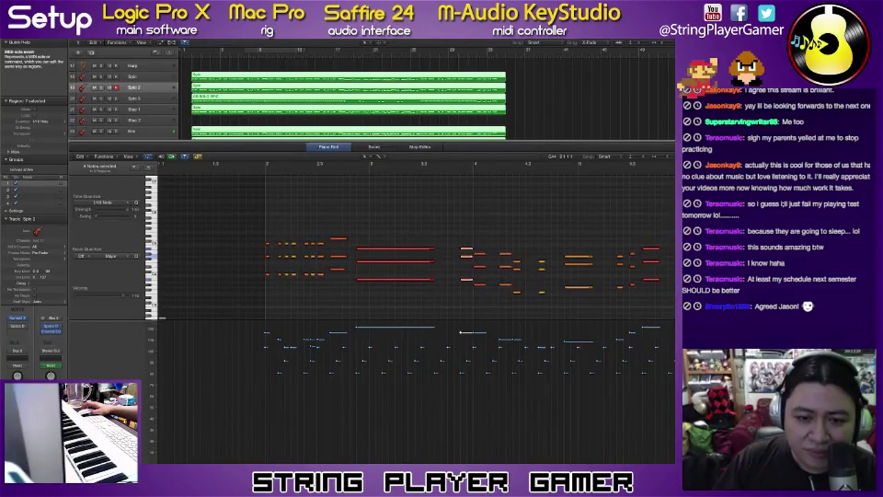
Step: Lengthen the last short string chord before the long chord that leads into bar 5
click(263, 255)
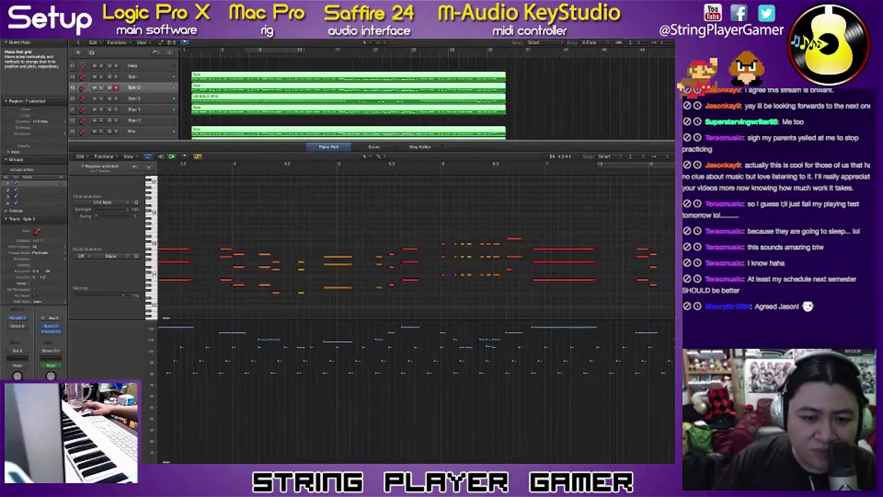
drag(229, 243, 231, 242)
drag(235, 296, 221, 238)
key(super+z)
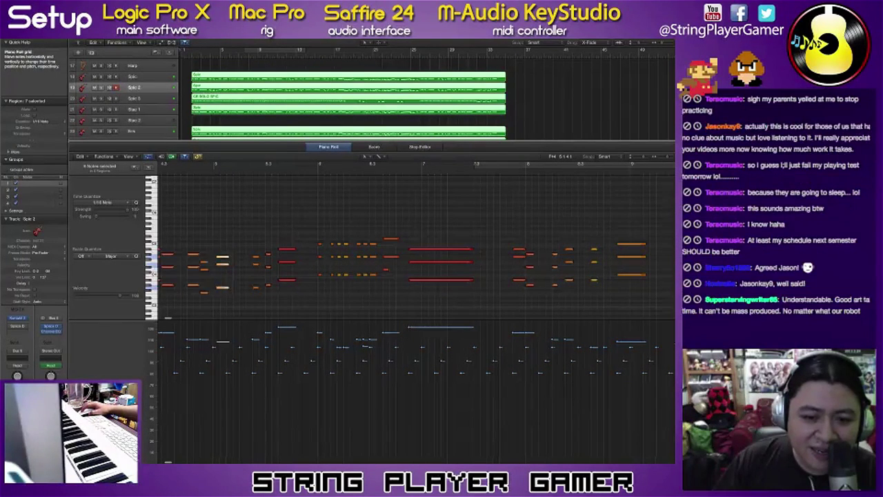
drag(288, 257, 288, 257)
drag(236, 250, 235, 293)
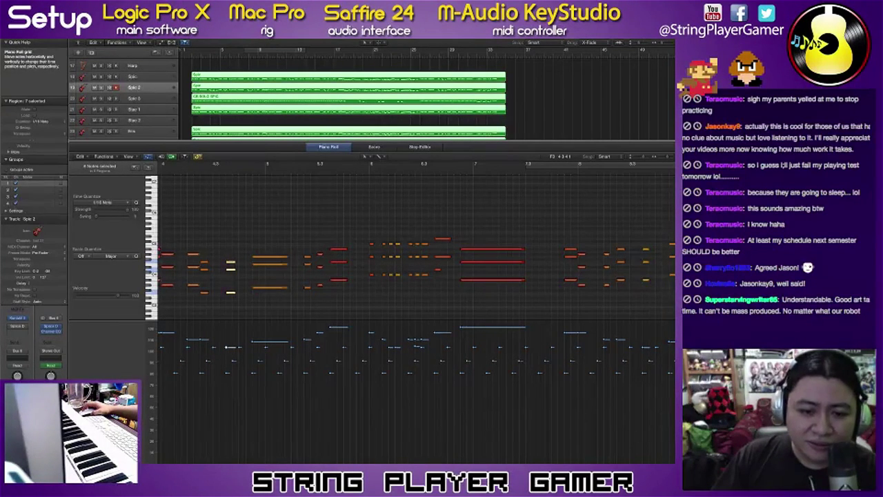
Step: Lengthen the first short string chord in bar 8, a quarter of the way into the bar, across all voices
scroll(235, 293, right, 3)
scroll(236, 295, down, 4)
scroll(236, 294, right, 2)
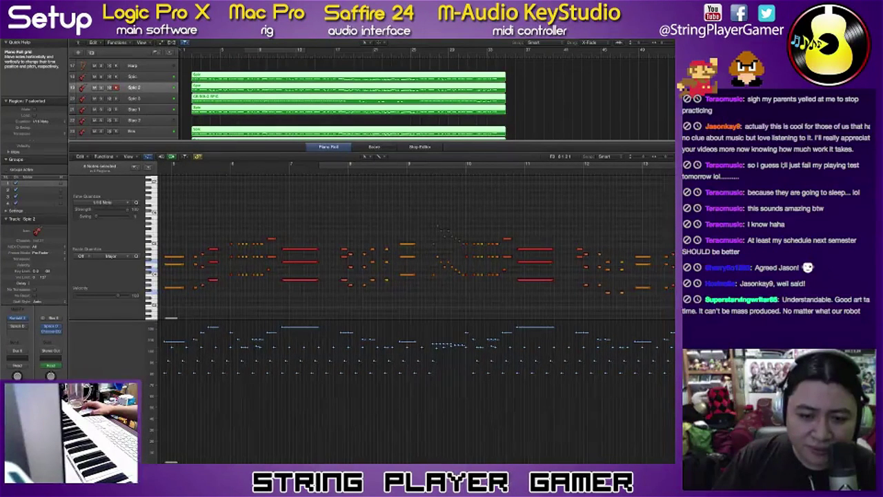
scroll(237, 293, right, 7)
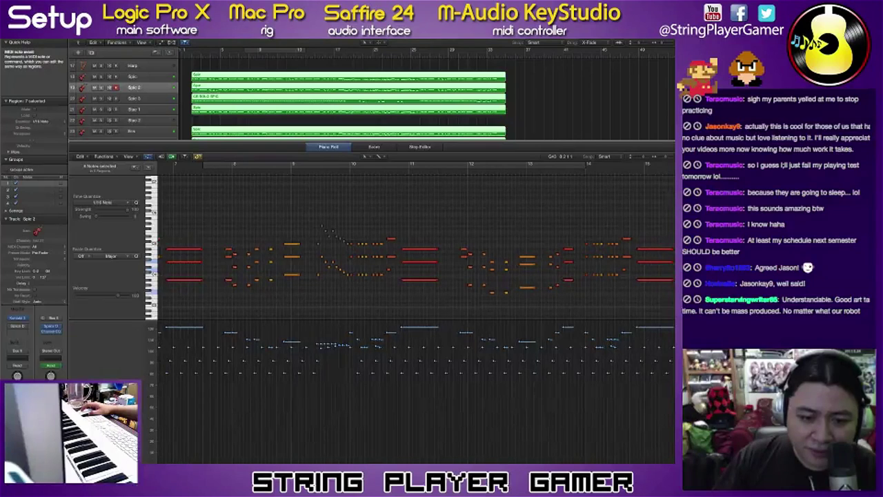
click(433, 276)
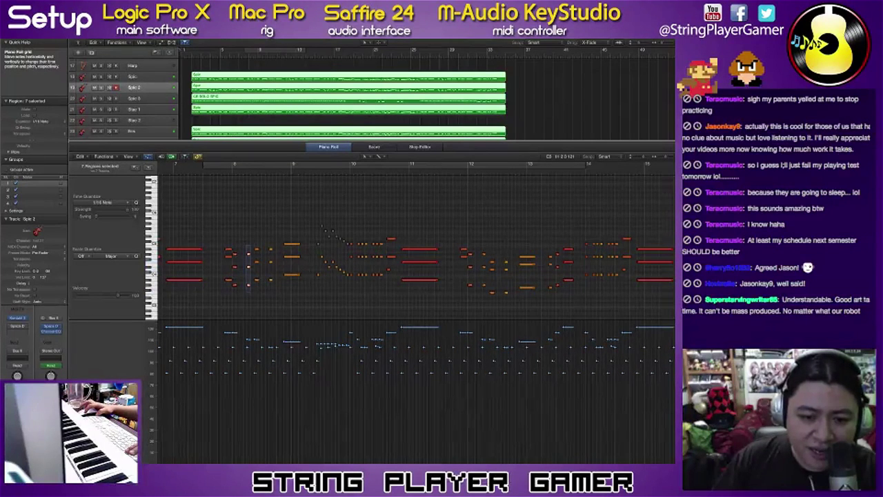
scroll(255, 292, left, 1)
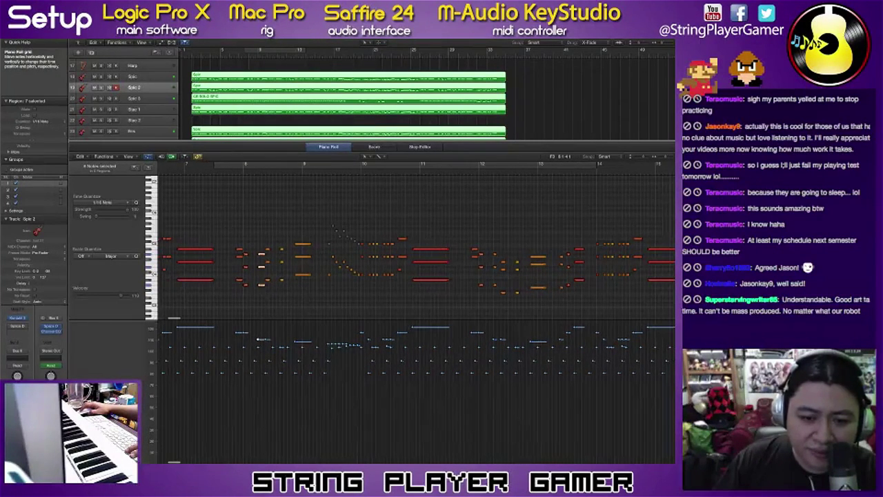
Step: Lengthen the last short string chord of bar 8, just before the long chord leading into bar 9
drag(273, 288, 294, 244)
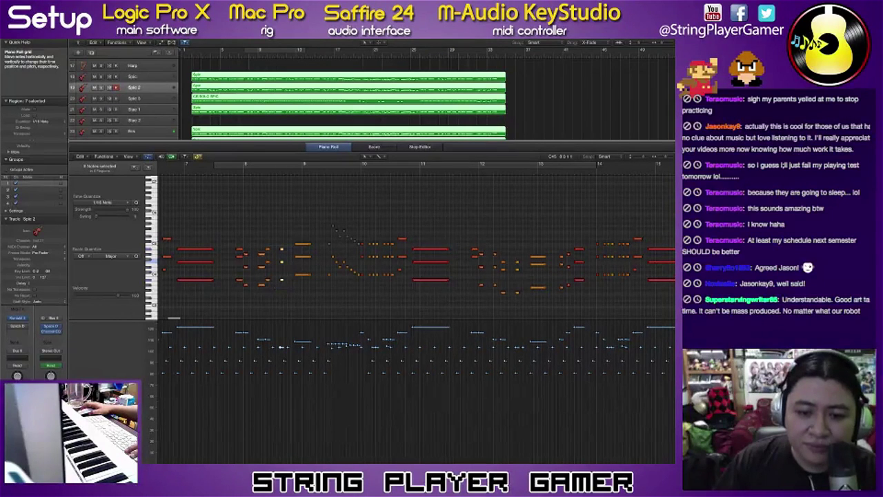
drag(266, 286, 285, 243)
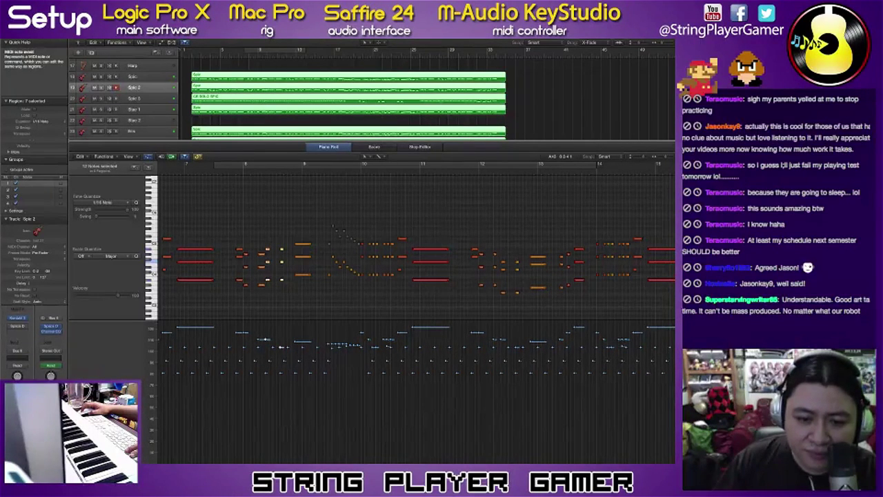
drag(275, 286, 287, 249)
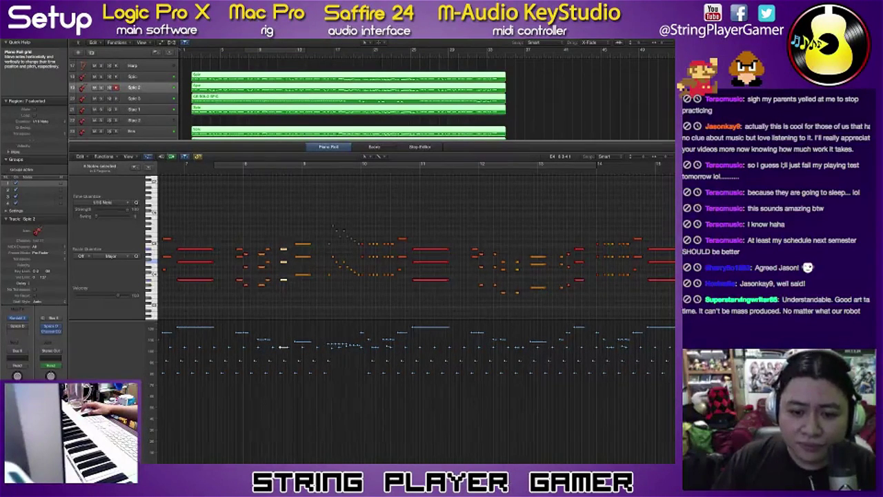
key(Right)
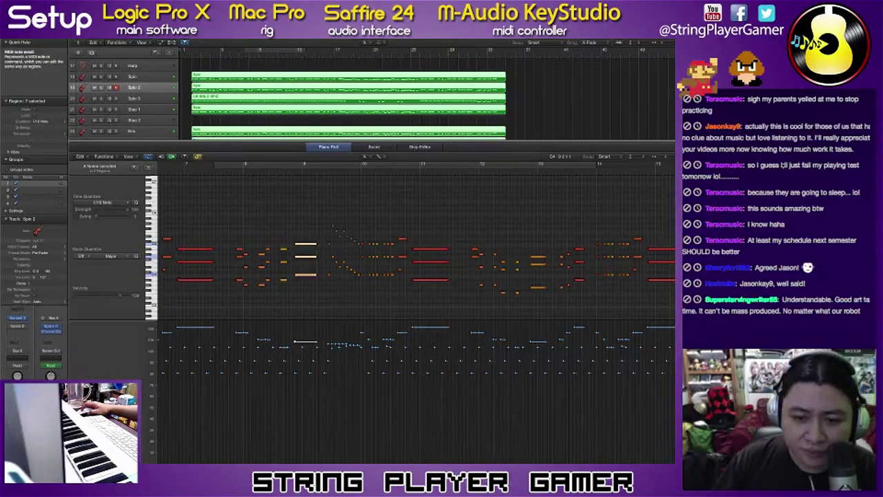
Step: Select the upper-voice notes of the descending run leading into bar 10
drag(321, 218, 356, 247)
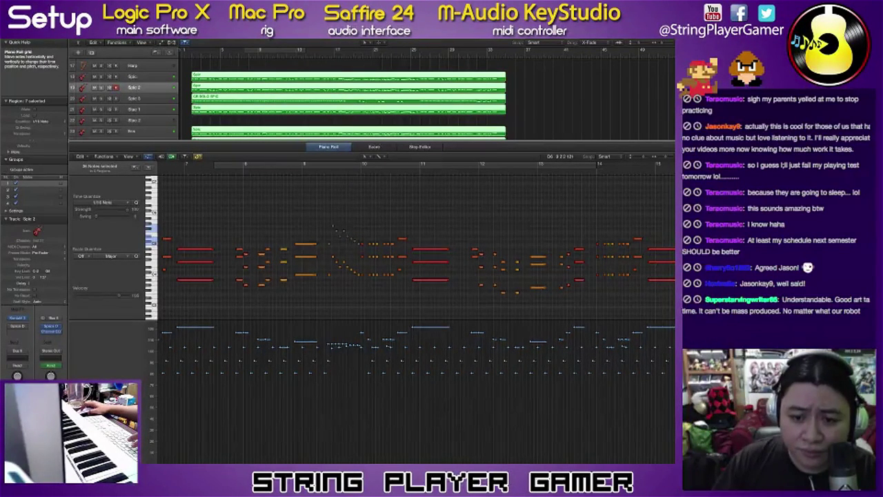
drag(321, 209, 360, 250)
scroll(414, 248, right, 10)
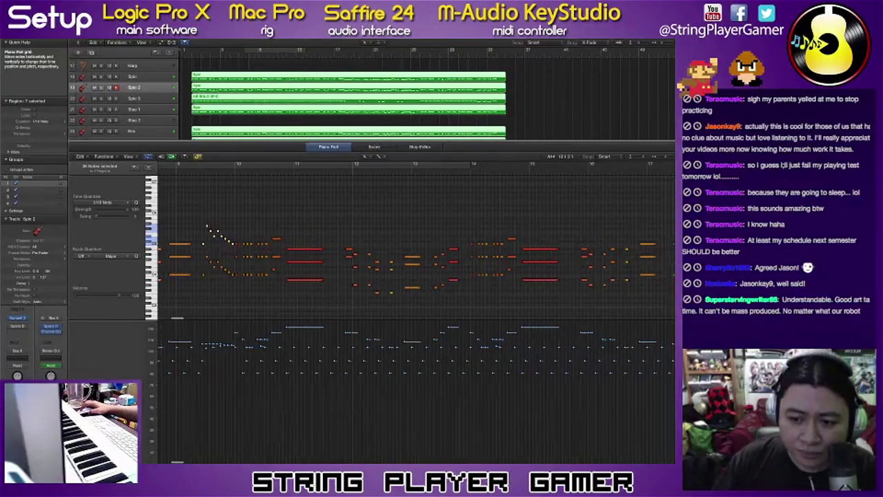
scroll(356, 248, right, 5)
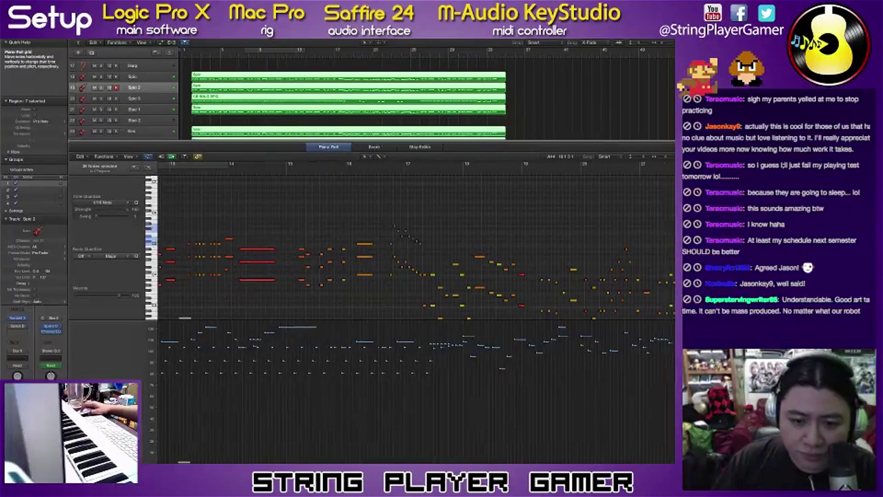
Step: Lengthen the matching short string chords in the first half of bars 16 and 12
drag(318, 245, 321, 296)
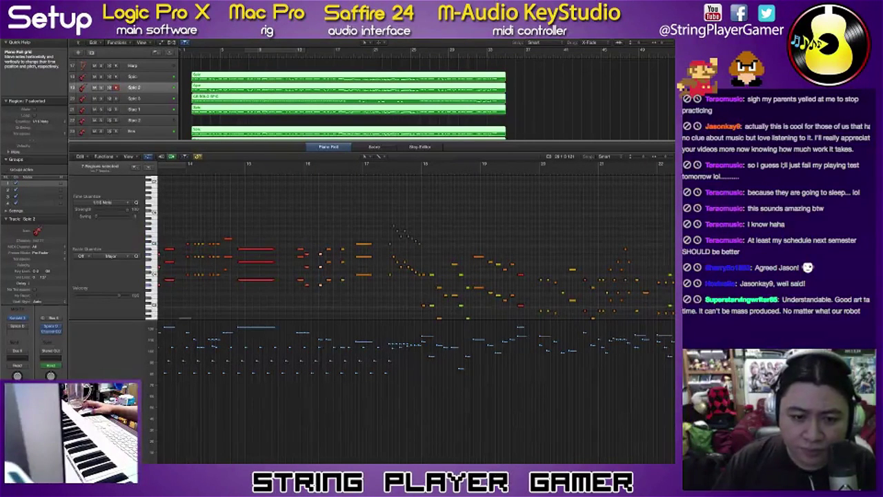
scroll(414, 248, left, 3)
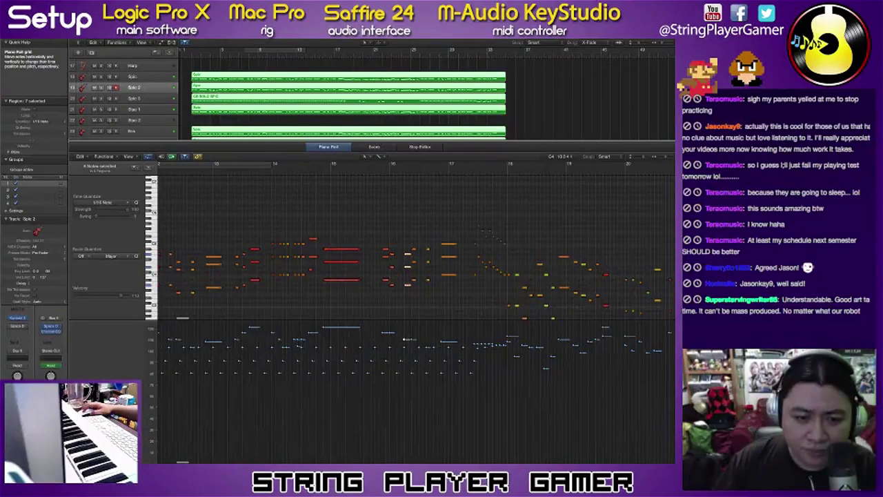
scroll(414, 248, left, 2)
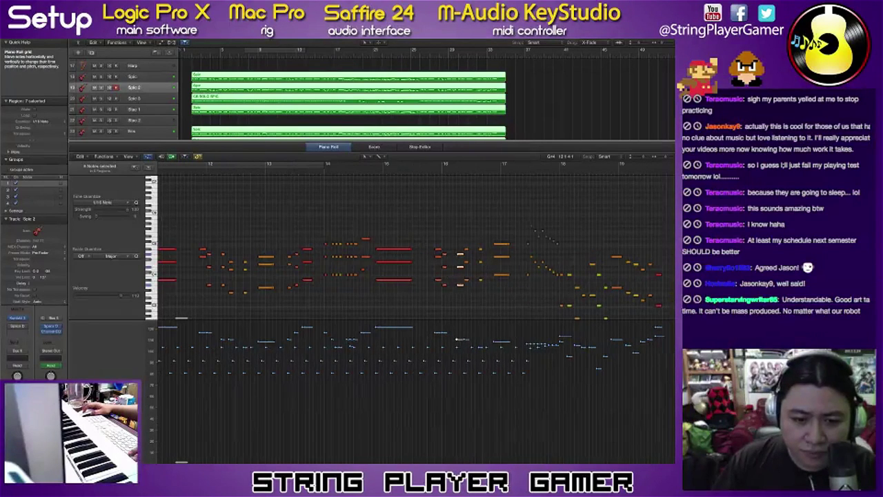
drag(219, 244, 225, 295)
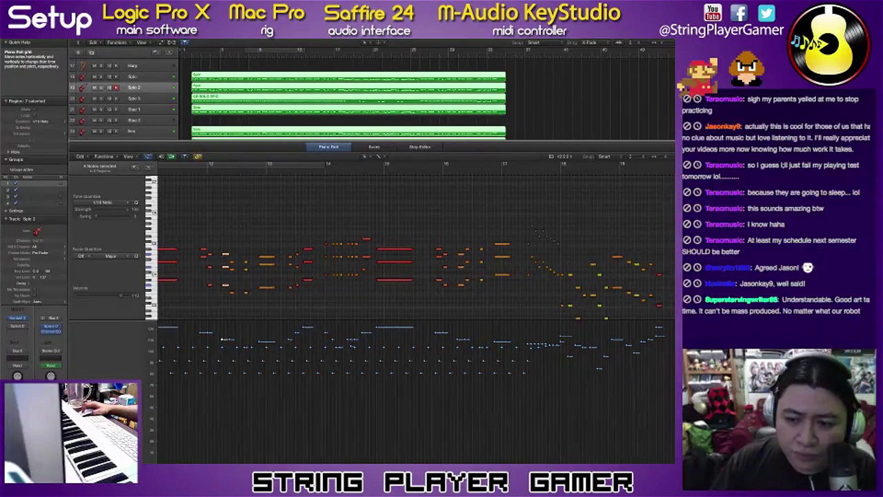
Step: Select the long string chords at bars 13 and 17, and the upper voice of the descending run leading into bar 18
drag(278, 231, 273, 298)
mouse_move(491, 215)
mouse_down()
mouse_move(505, 284)
mouse_move(512, 274)
mouse_up()
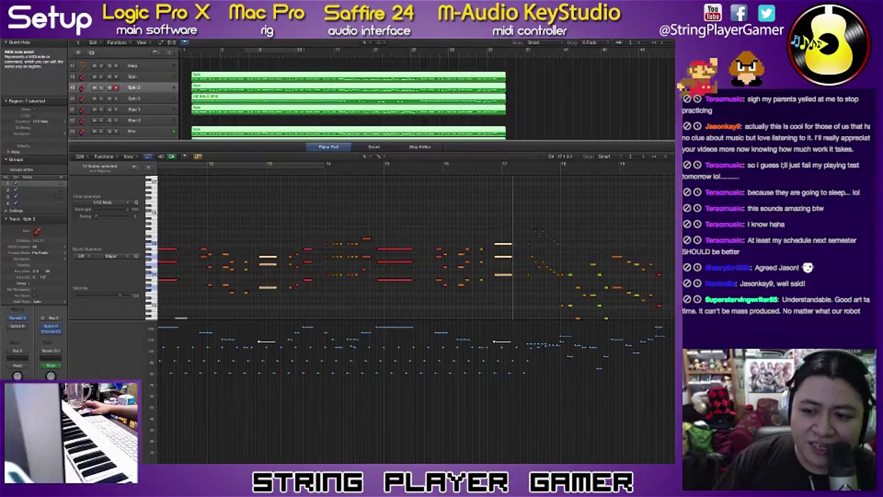
drag(518, 223, 560, 254)
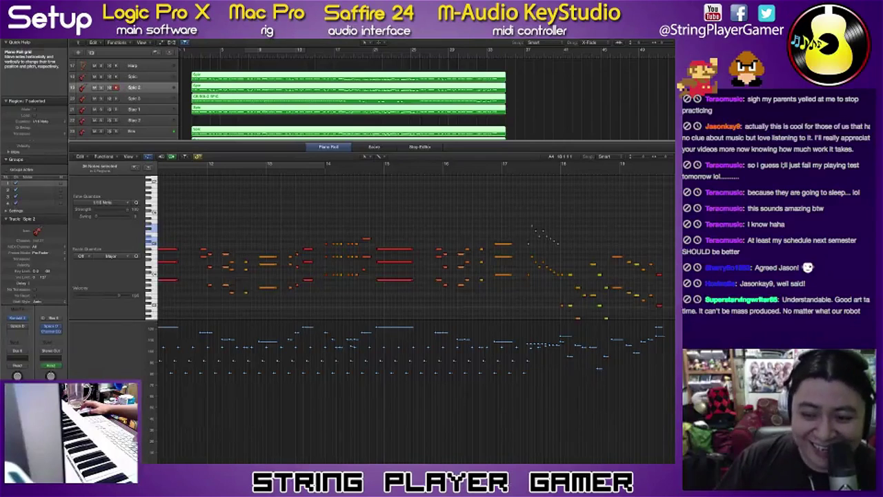
Step: Examine the string parts from bar 12 to bar 30 for chords whose note lengths still need evening out
scroll(564, 254, left, 2)
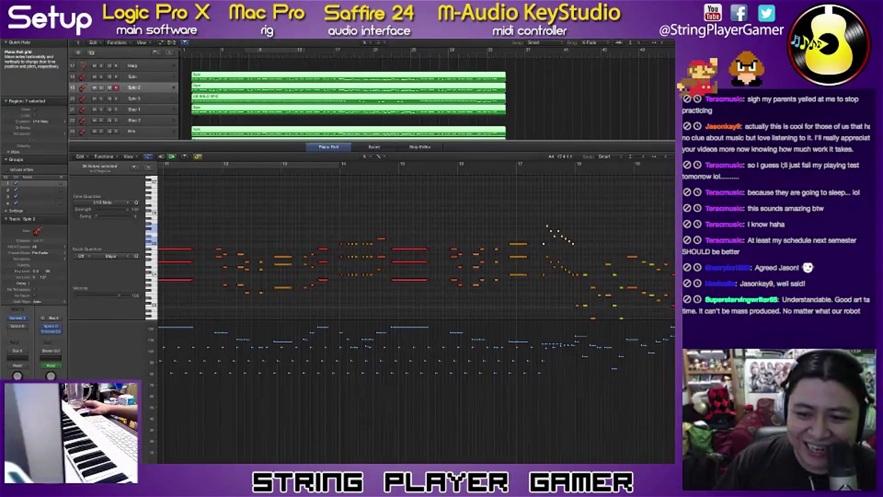
scroll(414, 276, right, 15)
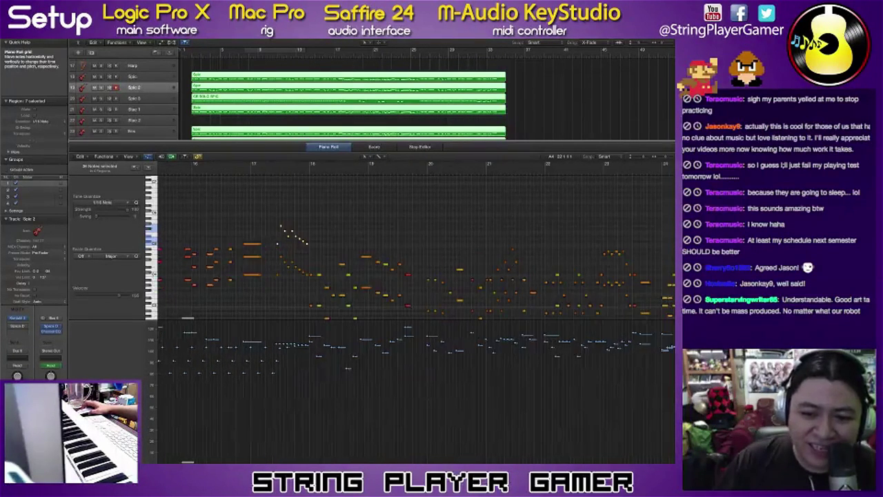
scroll(548, 244, down, 4)
scroll(548, 243, left, 5)
key(space)
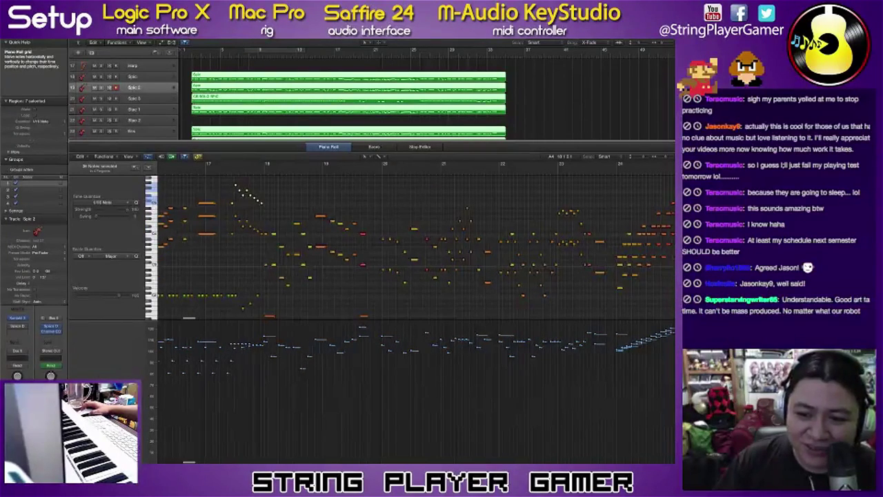
scroll(414, 276, right, 9)
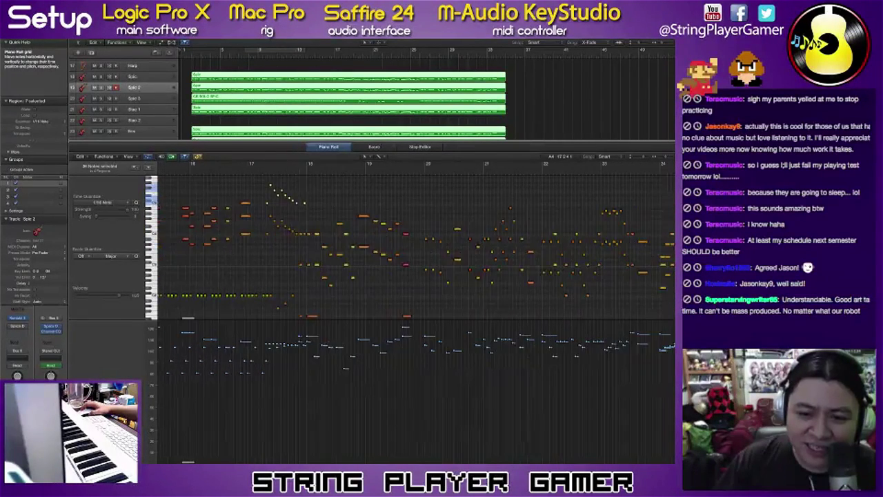
scroll(414, 276, right, 3)
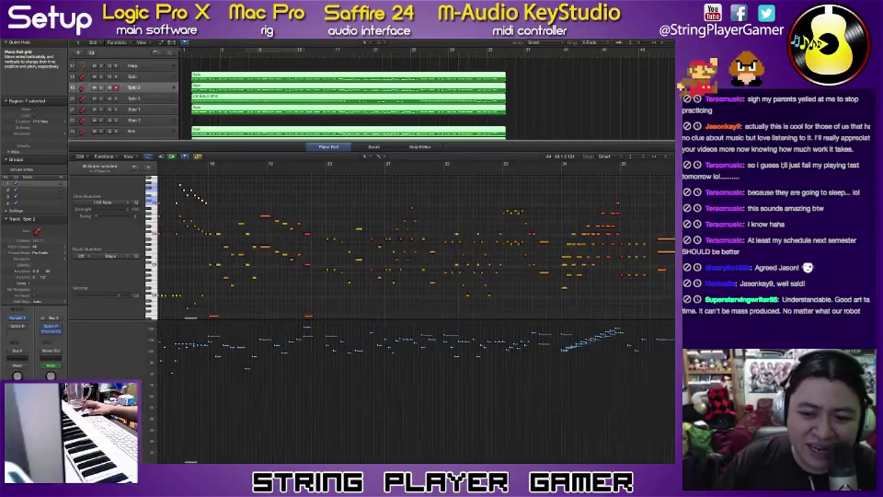
scroll(414, 276, right, 8)
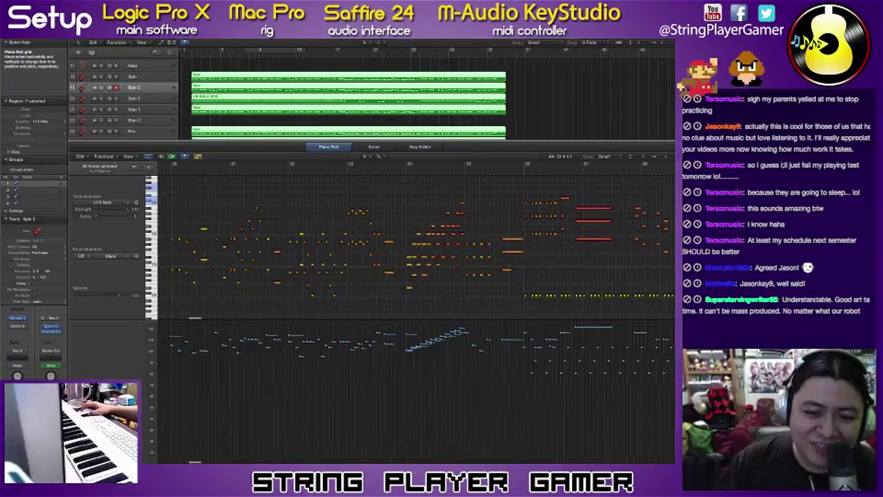
scroll(277, 212, down, 4)
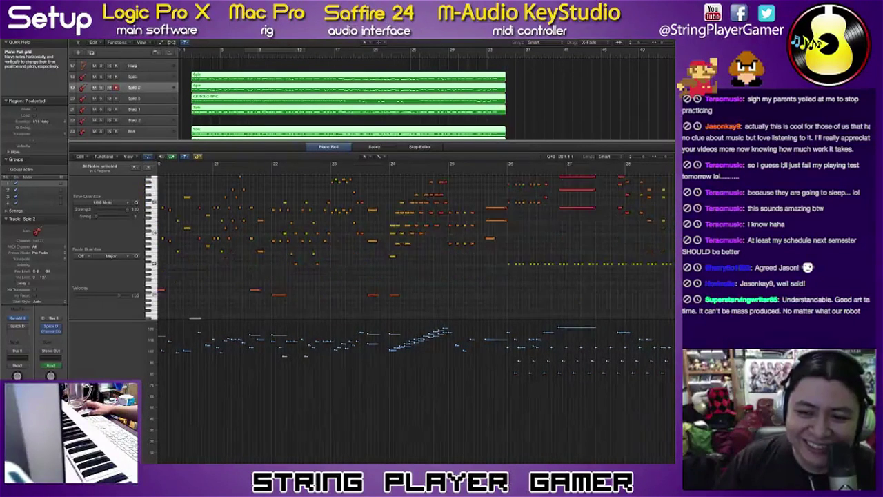
scroll(277, 212, right, 4)
scroll(277, 212, up, 4)
scroll(414, 248, up, 2)
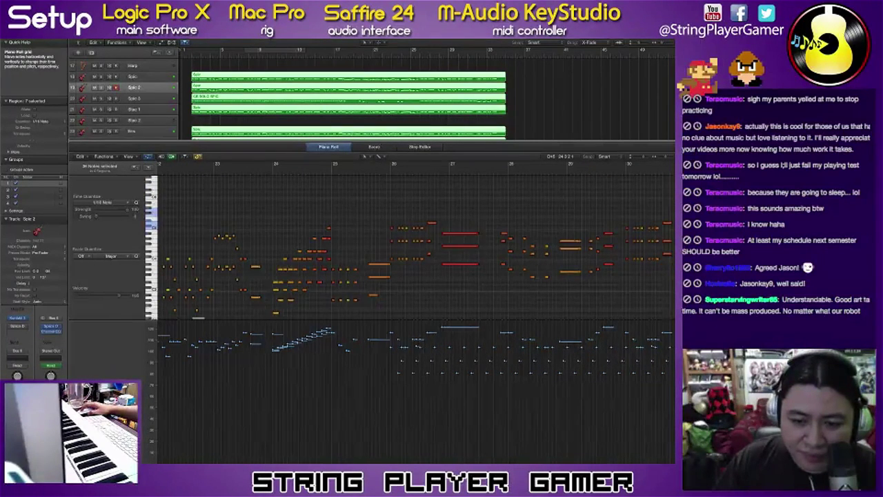
Step: Lengthen the four short string chords in the first half of bar 25, and select the held chord leading into bar 26
drag(332, 262, 360, 300)
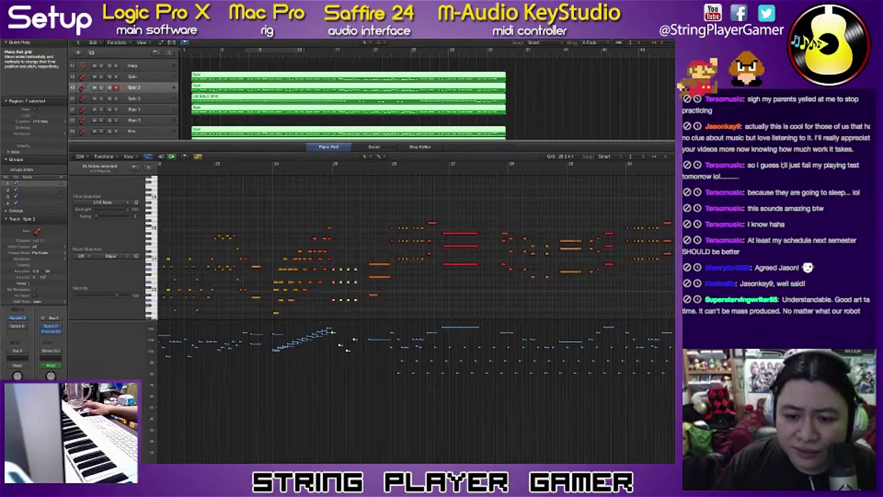
scroll(362, 300, up, 6)
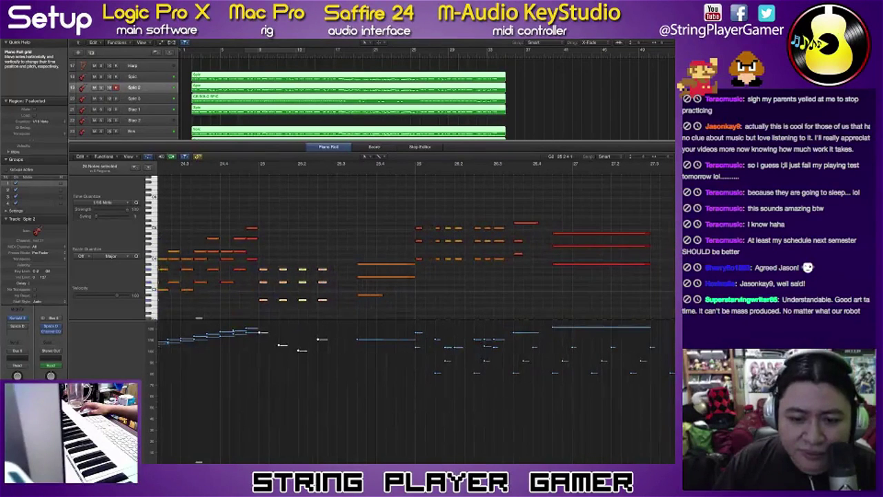
drag(326, 300, 330, 300)
scroll(338, 300, down, 3)
scroll(381, 276, up, 5)
scroll(381, 276, down, 2)
drag(388, 263, 390, 292)
Step: Adjust the lengths of the repeated low notes beneath the short chords of bar 26
scroll(391, 293, down, 4)
scroll(392, 296, left, 2)
scroll(393, 295, up, 3)
scroll(393, 295, down, 4)
scroll(418, 333, down, 1)
mouse_move(402, 293)
mouse_down()
mouse_move(519, 271)
mouse_move(421, 300)
mouse_move(516, 271)
mouse_up()
scroll(426, 285, up, 3)
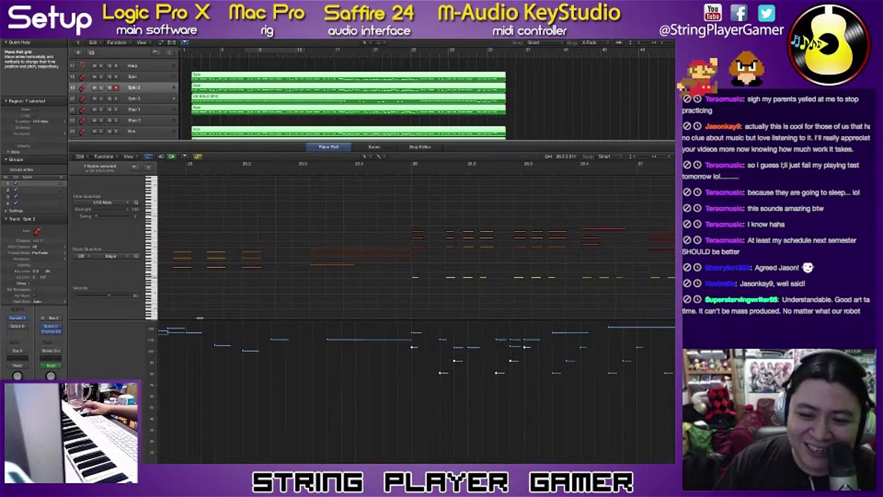
drag(416, 277, 418, 277)
click(433, 288)
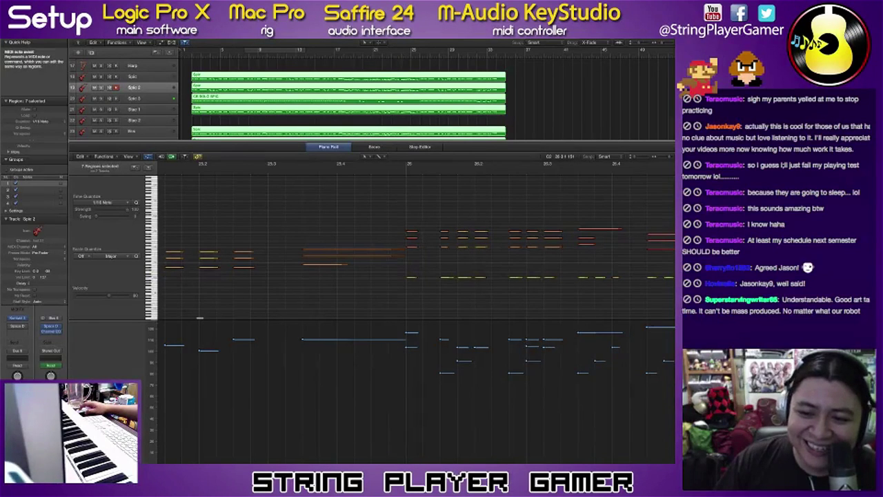
drag(557, 277, 561, 277)
Step: Lengthen the last short string chord of bar 26 and the pair of short chords around the start of bar 28
key(super+Left)
key(super+Left)
drag(444, 260, 463, 243)
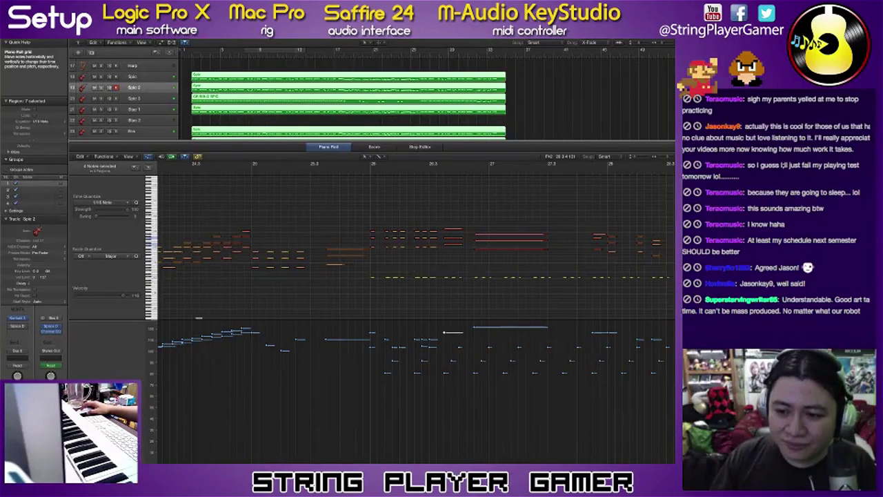
scroll(458, 259, right, 8)
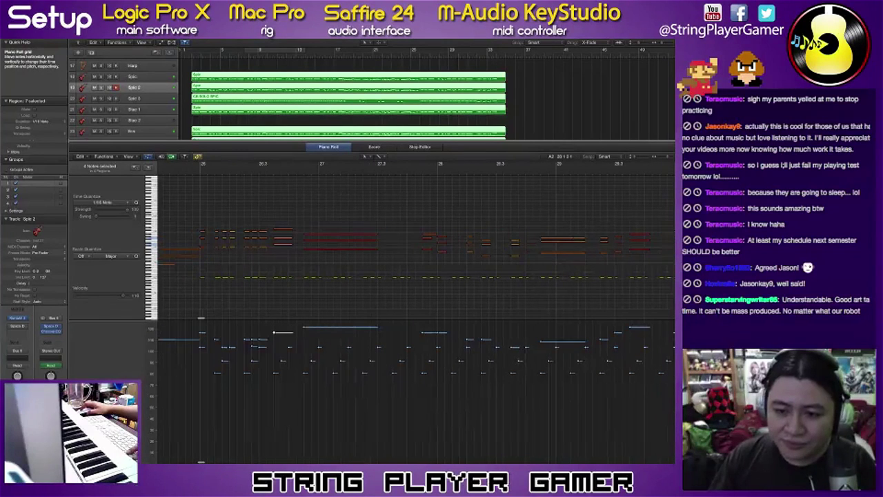
drag(405, 210, 428, 267)
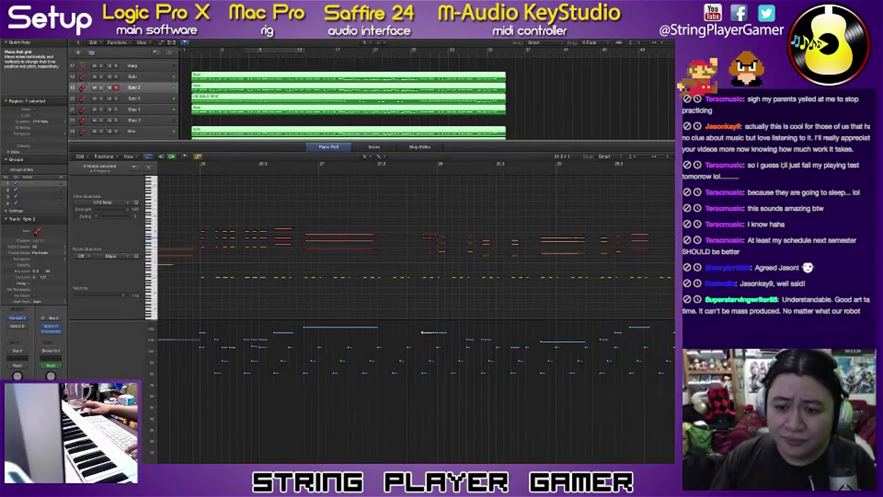
scroll(428, 266, left, 1)
drag(427, 222, 442, 268)
Step: Lengthen the short string chords in the middle of bar 28, before the held chord leading into bar 29
scroll(442, 268, right, 15)
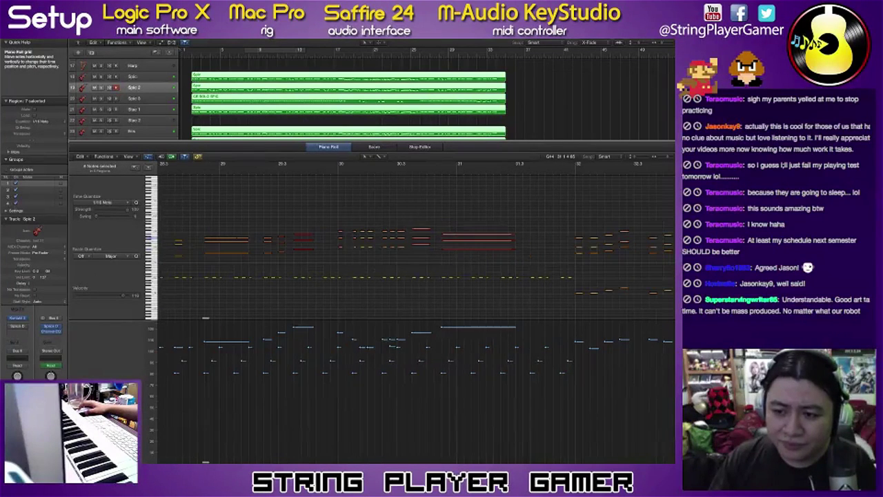
scroll(414, 276, right, 1)
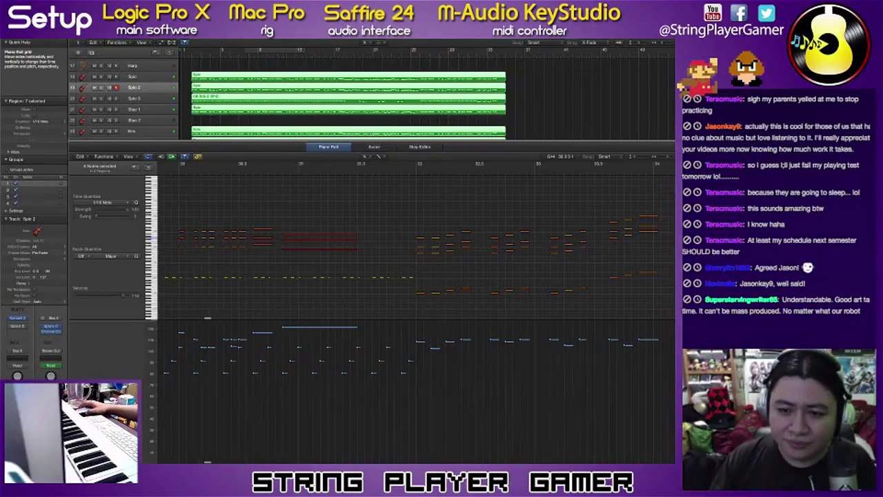
scroll(428, 233, right, 5)
scroll(414, 234, left, 9)
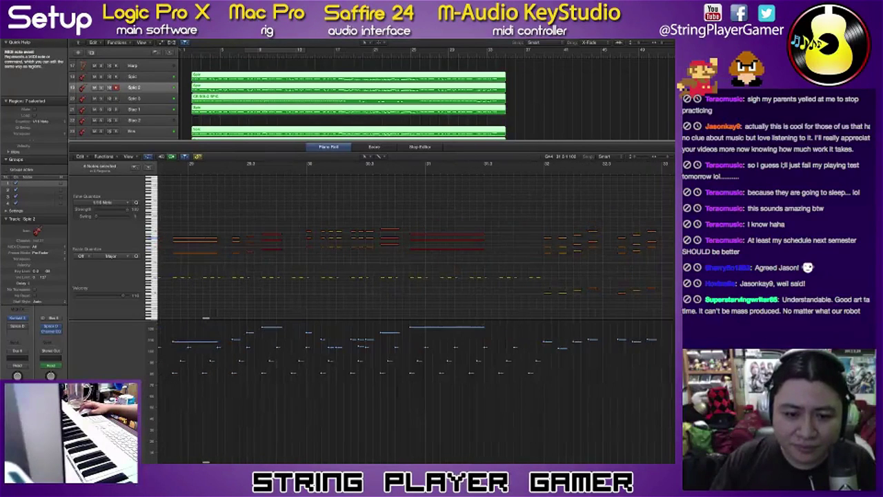
scroll(414, 276, left, 5)
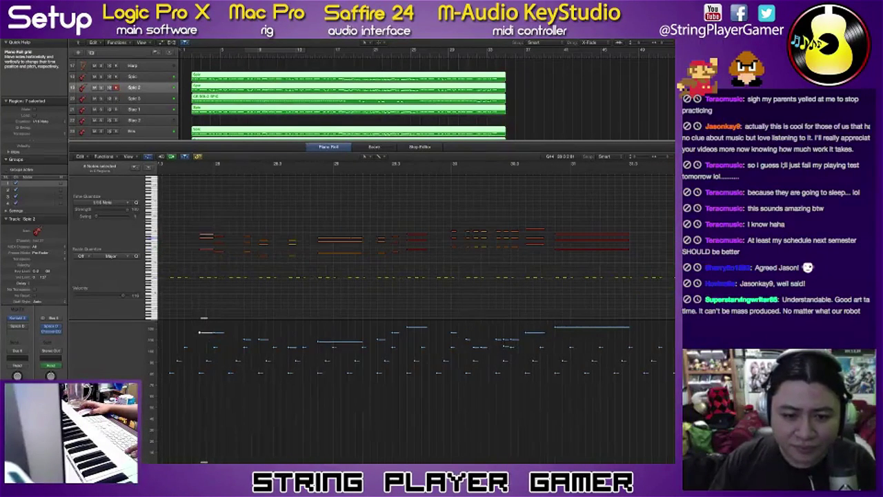
click(247, 238)
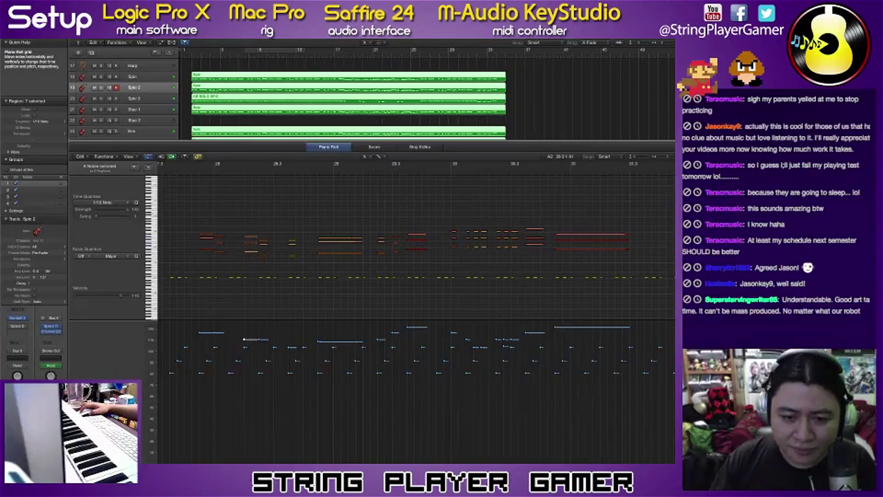
scroll(250, 256, left, 1)
mouse_move(279, 232)
mouse_down()
mouse_move(298, 264)
mouse_move(299, 256)
mouse_up()
Step: Lengthen the two short string chords in bar 29 just before the longer one
scroll(414, 276, right, 5)
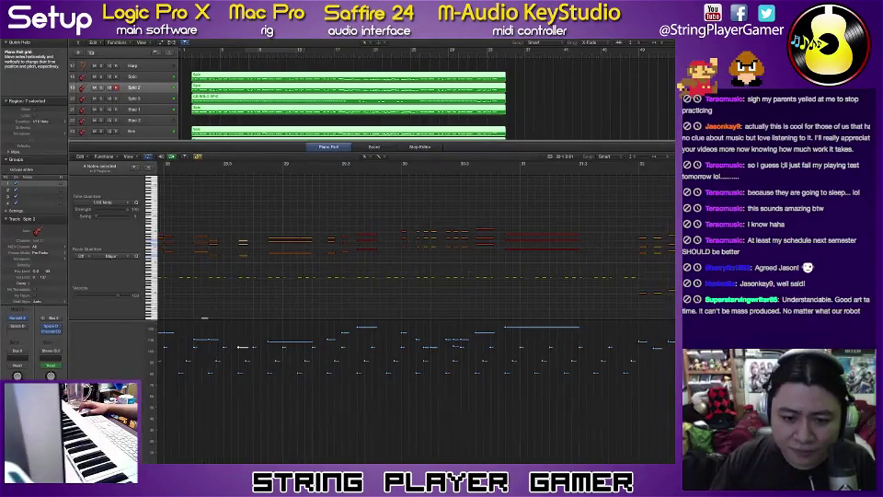
drag(313, 227, 316, 252)
drag(349, 226, 349, 266)
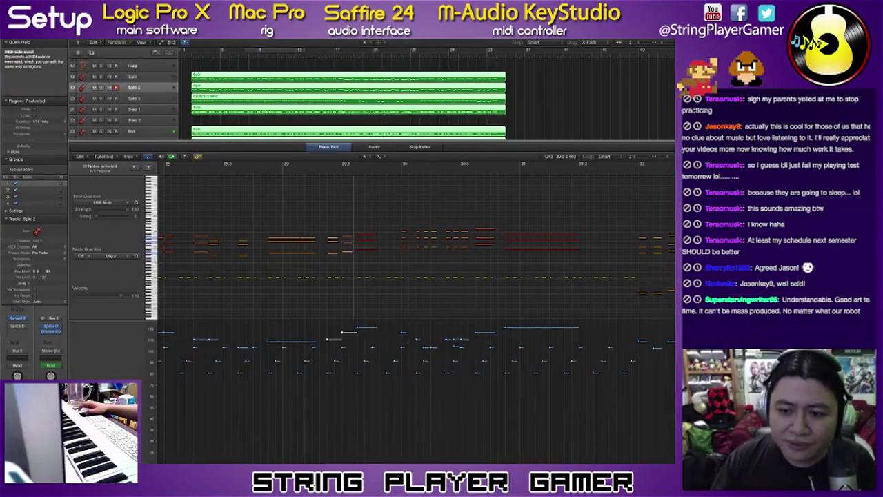
Step: Lengthen the long string chord at bar 31, just before the closing figures that start at bar 32
scroll(378, 265, right, 4)
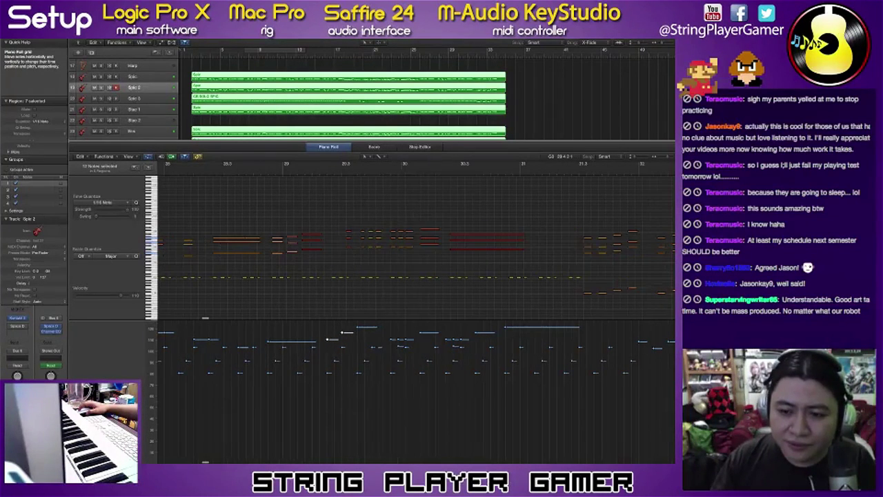
scroll(378, 265, down, 6)
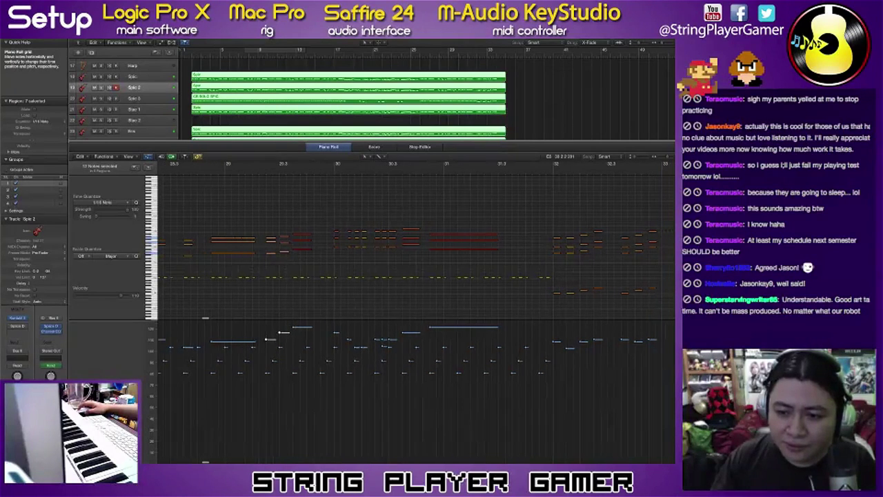
scroll(516, 242, down, 2)
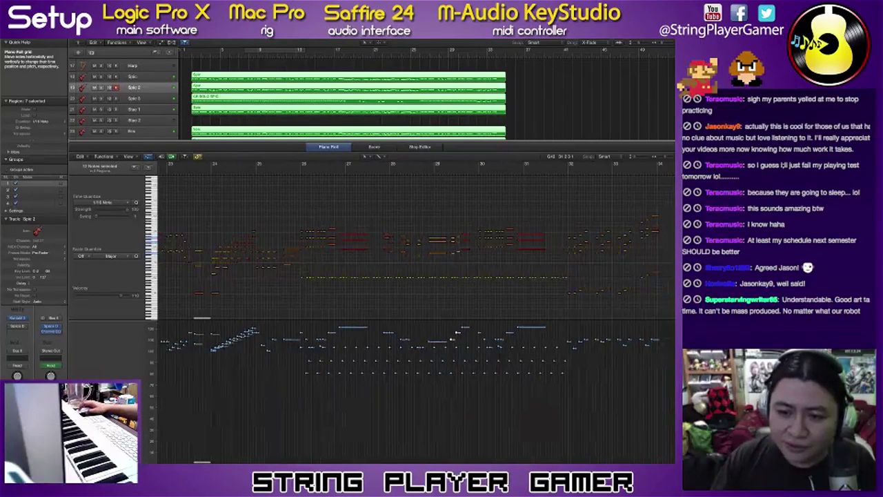
scroll(516, 241, right, 5)
click(518, 250)
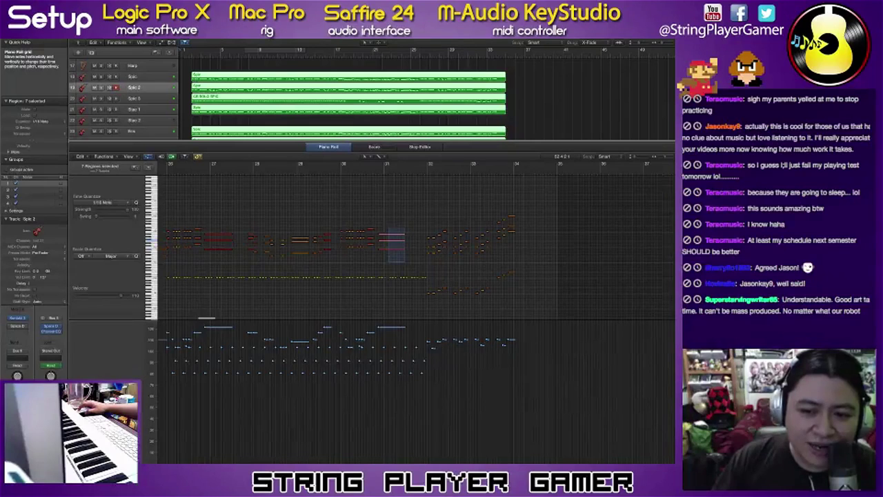
click(391, 239)
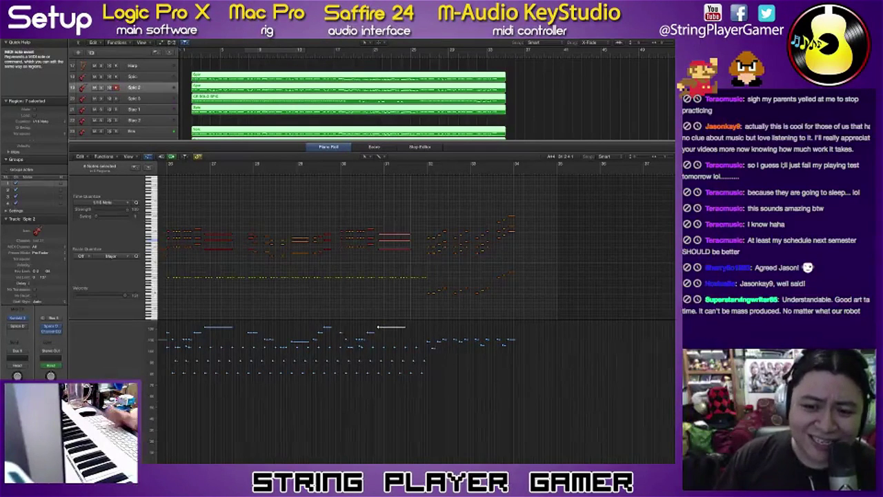
Step: Close the piano roll, deselect the string regions and fit all tracks into the arrangement view
key(p)
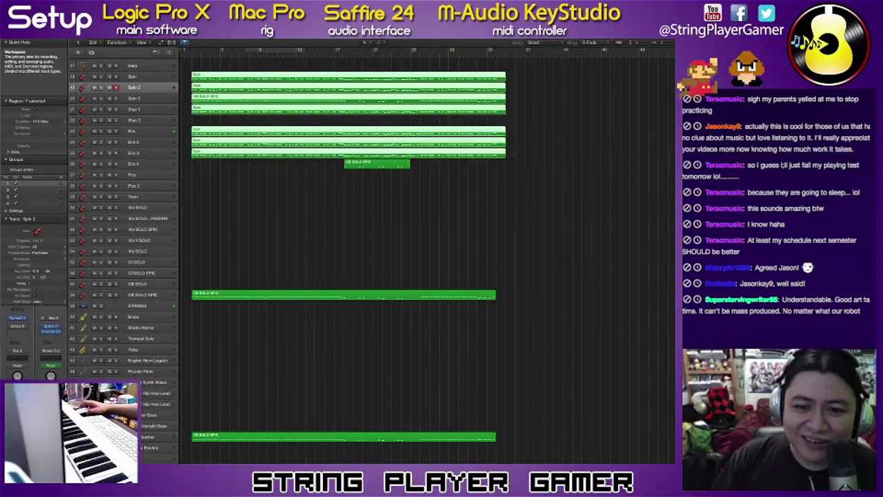
click(391, 239)
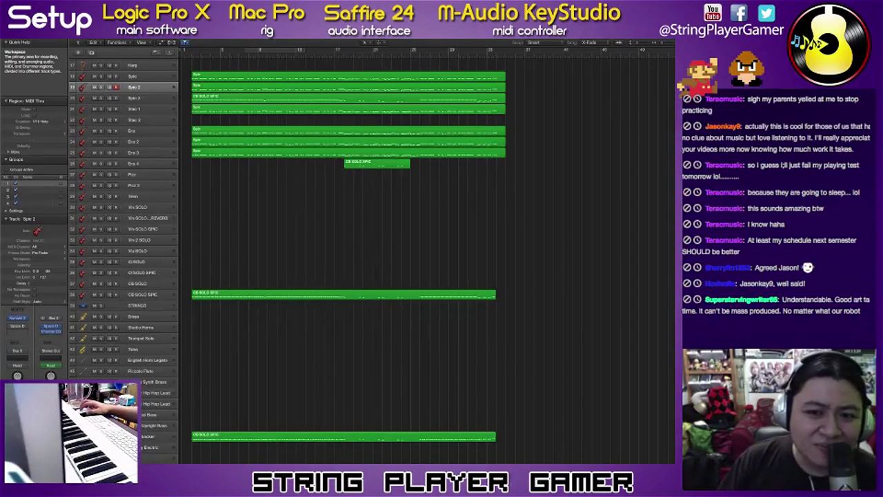
key(super+Left)
key(super+Left)
key(super+Left)
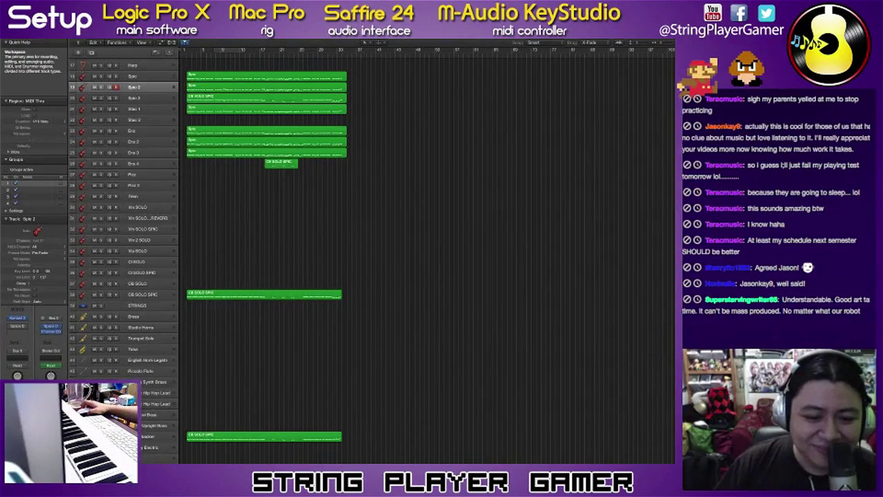
key(super+Up)
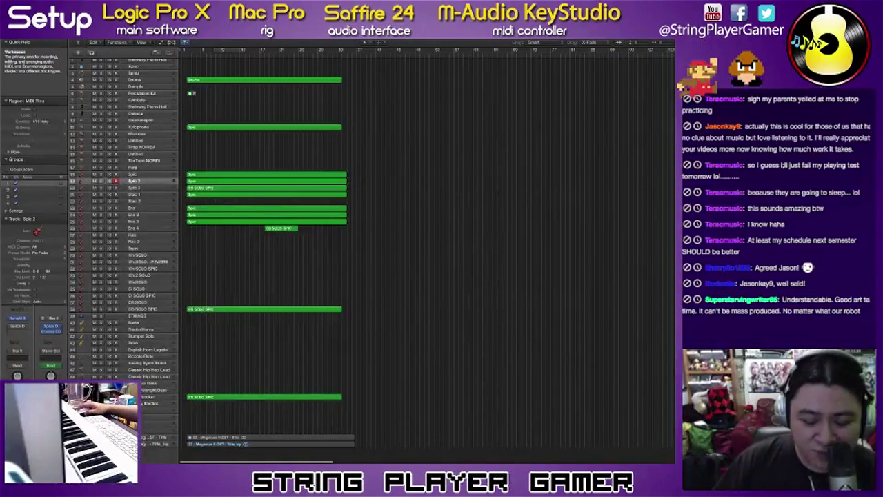
Step: Select every region, show them together as a score and enlarge the score area
key(super+a)
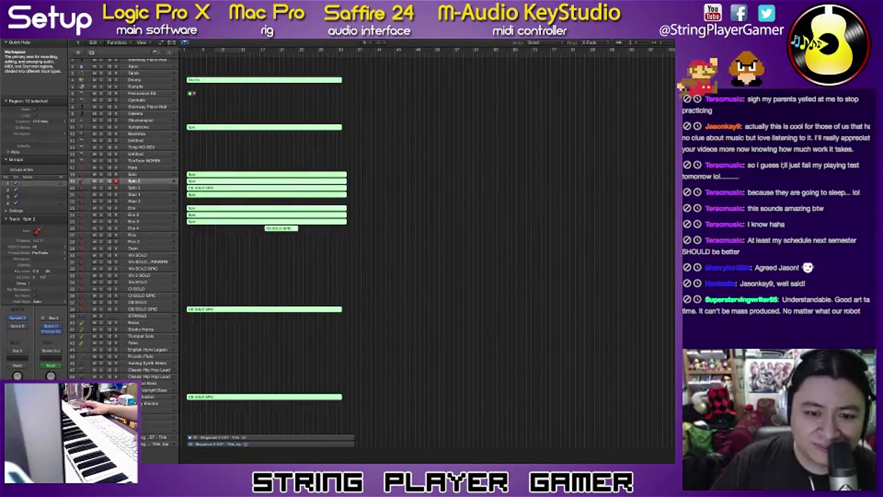
key(n)
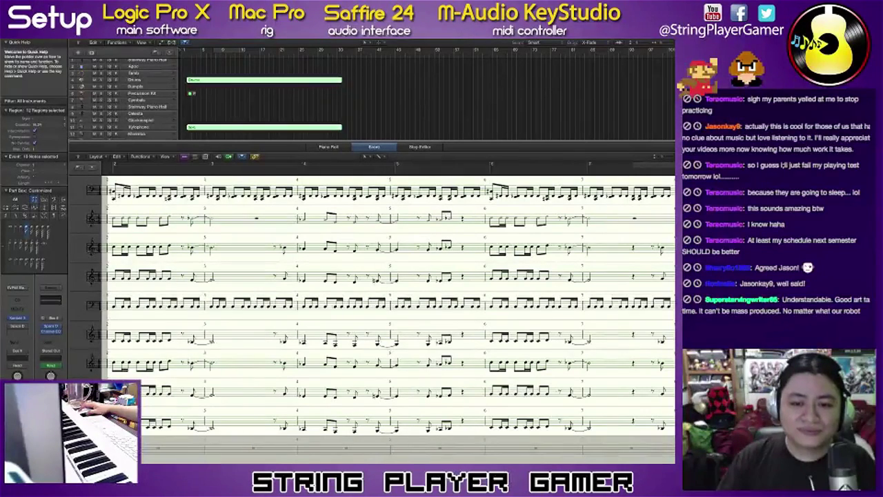
drag(234, 142, 234, 81)
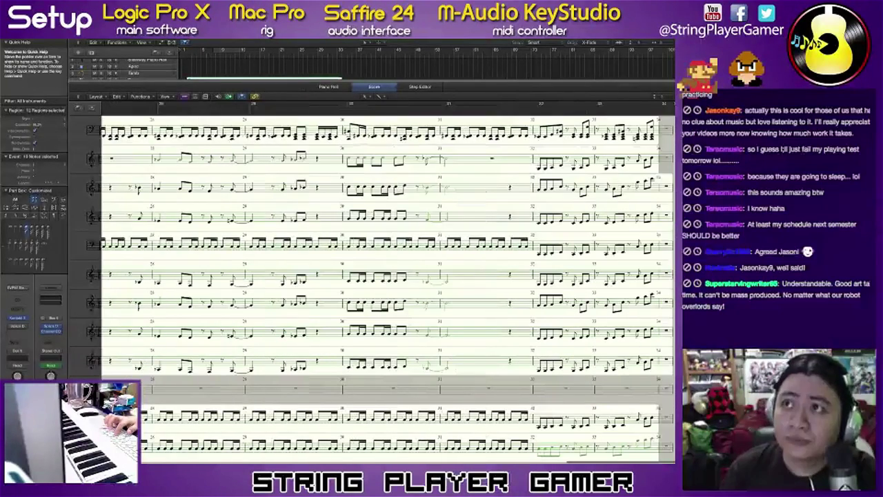
Step: Close the score and solo the lower Megaman OST title audio track as a reference
key(p)
key(p)
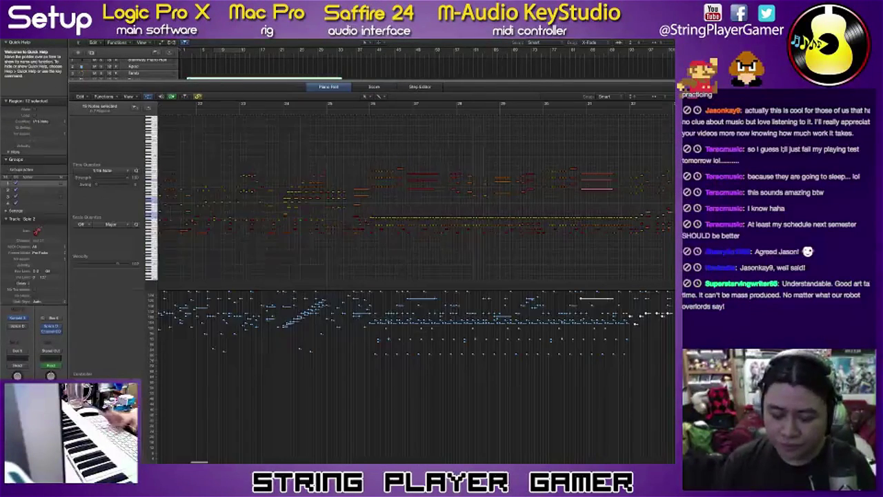
key(p)
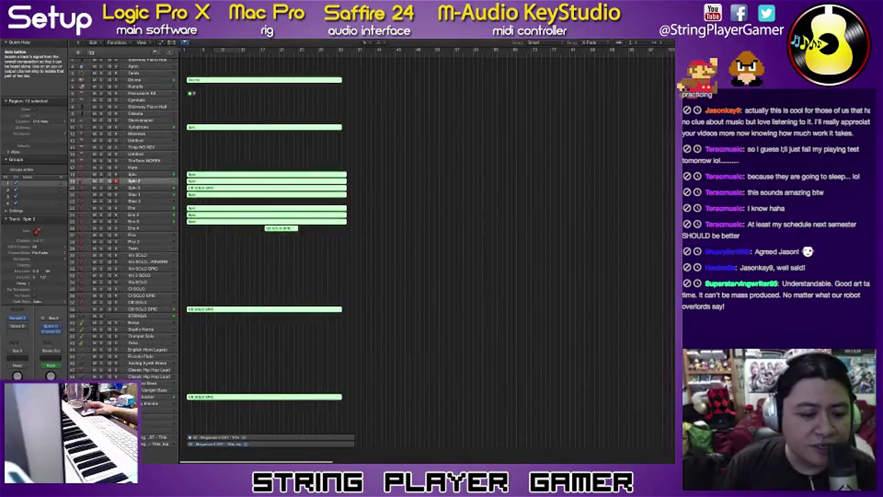
click(102, 444)
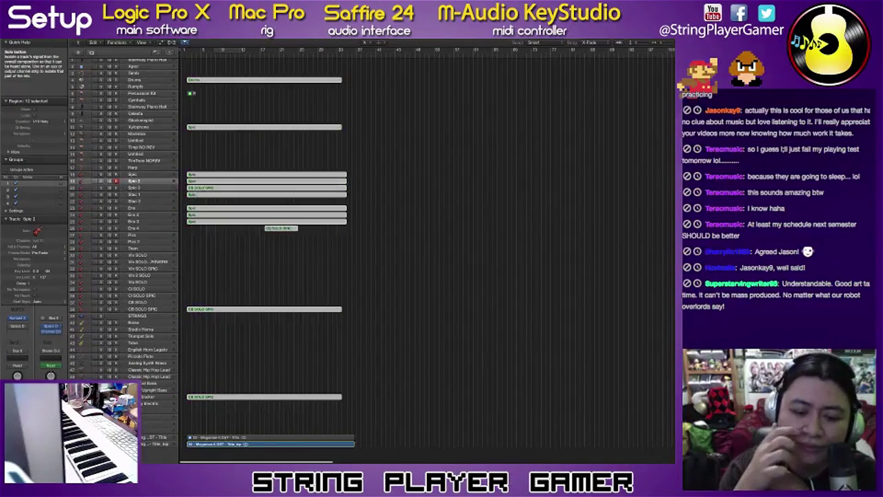